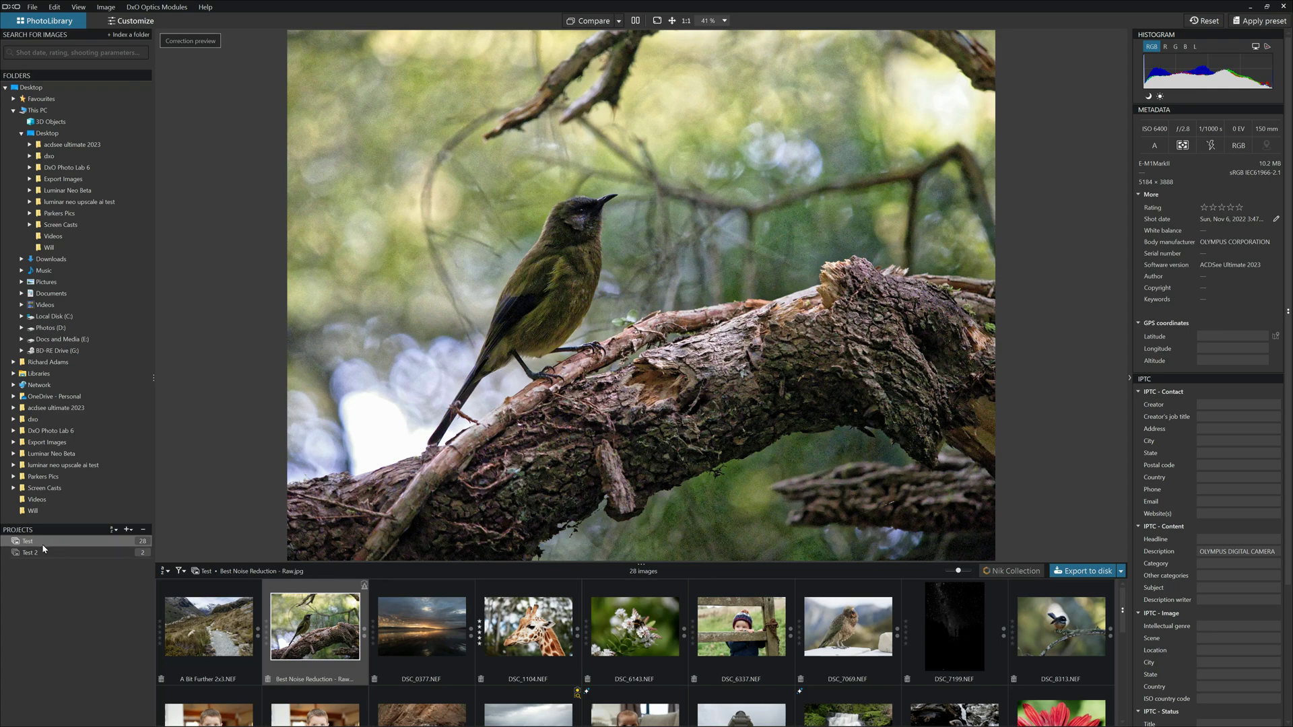
Add the bee-on-flowers photo DSC_6143 to the Test 2 project and check it's there.
left_click(43, 548)
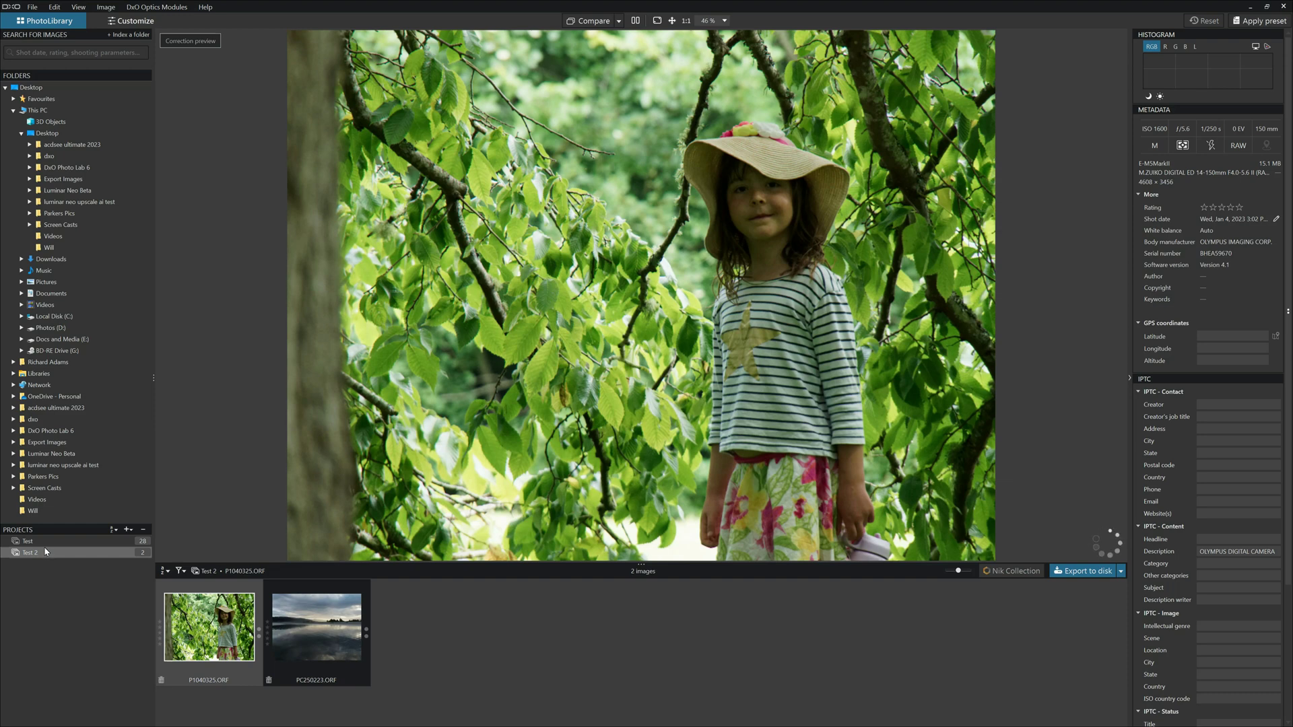
left_click(46, 542)
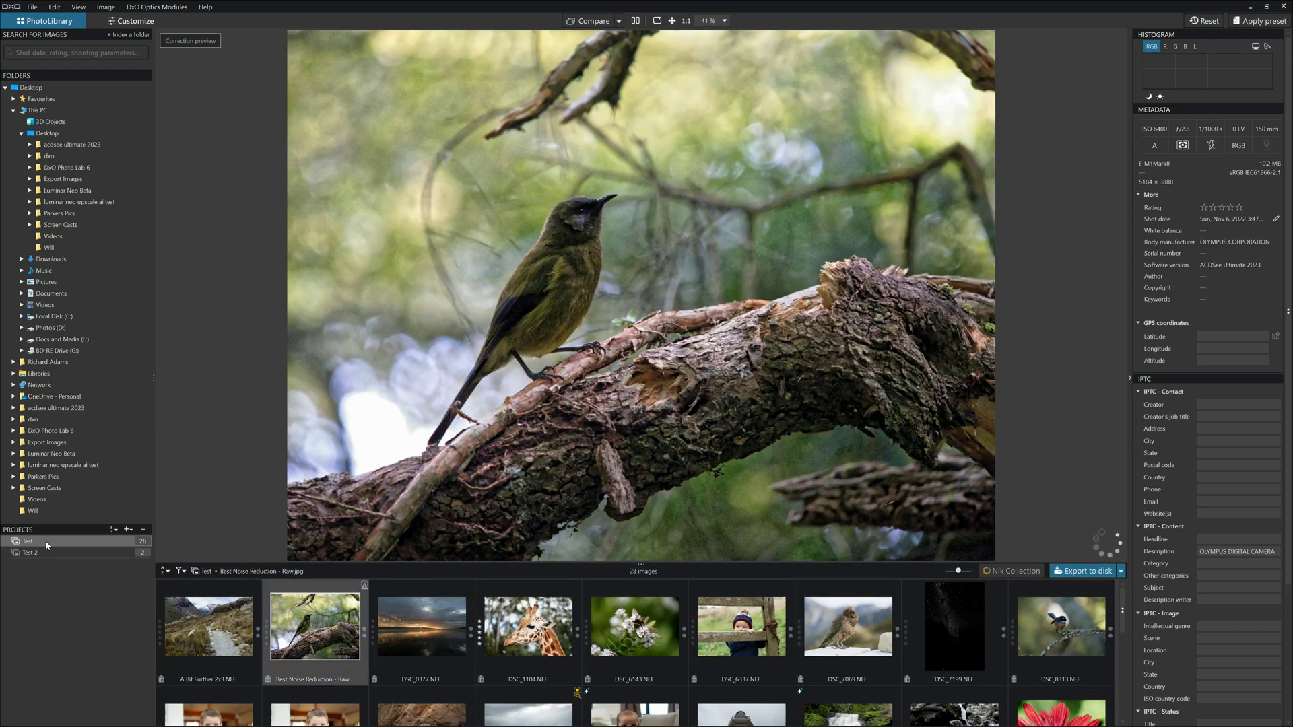
left_click(635, 626)
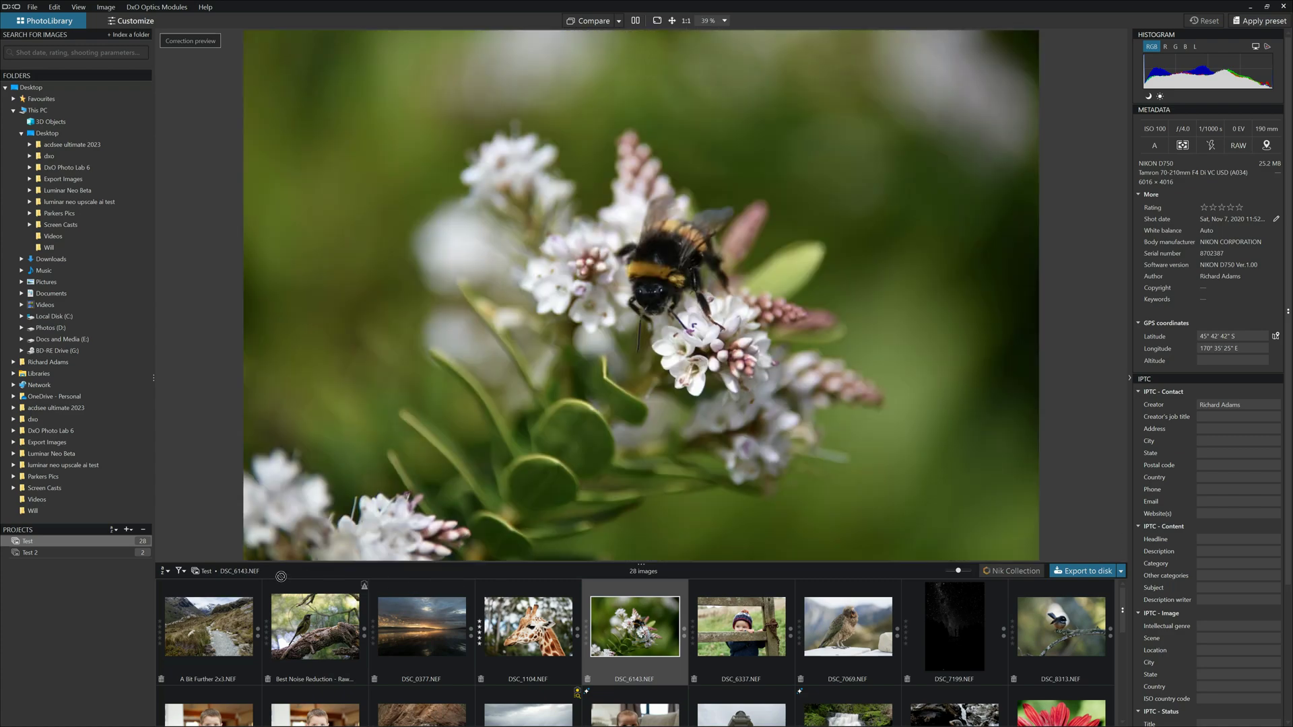
left_click_drag(281, 577, 78, 551)
left_click(42, 553)
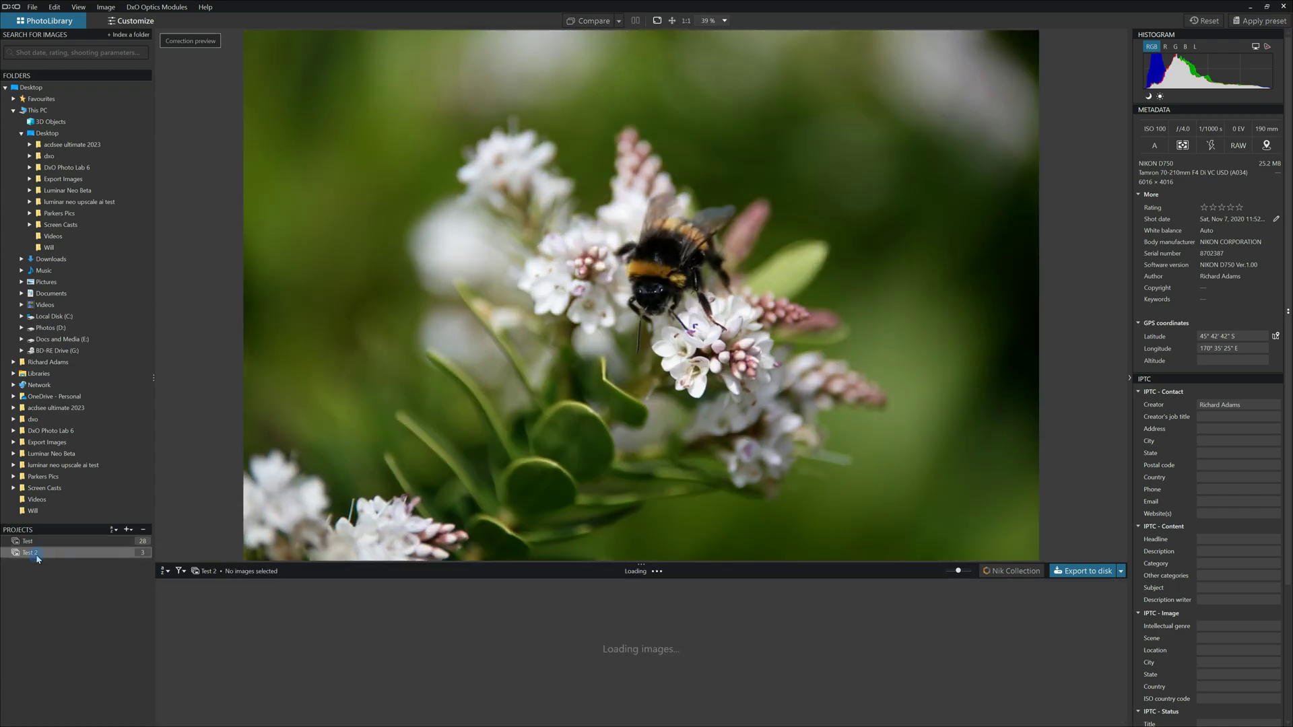
left_click(44, 542)
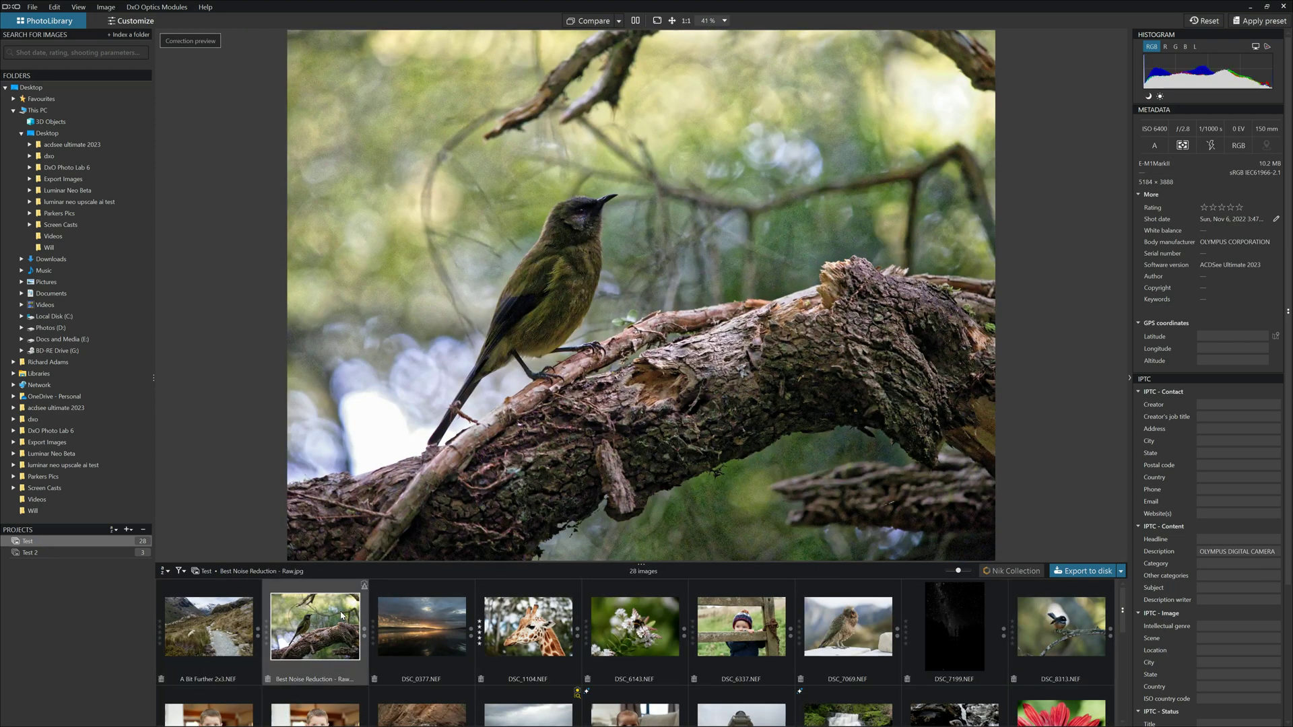
Browse forward through the Test images from sunset DSC_0377 to fantail DSC_8313.
left_click(436, 620)
left_click(535, 614)
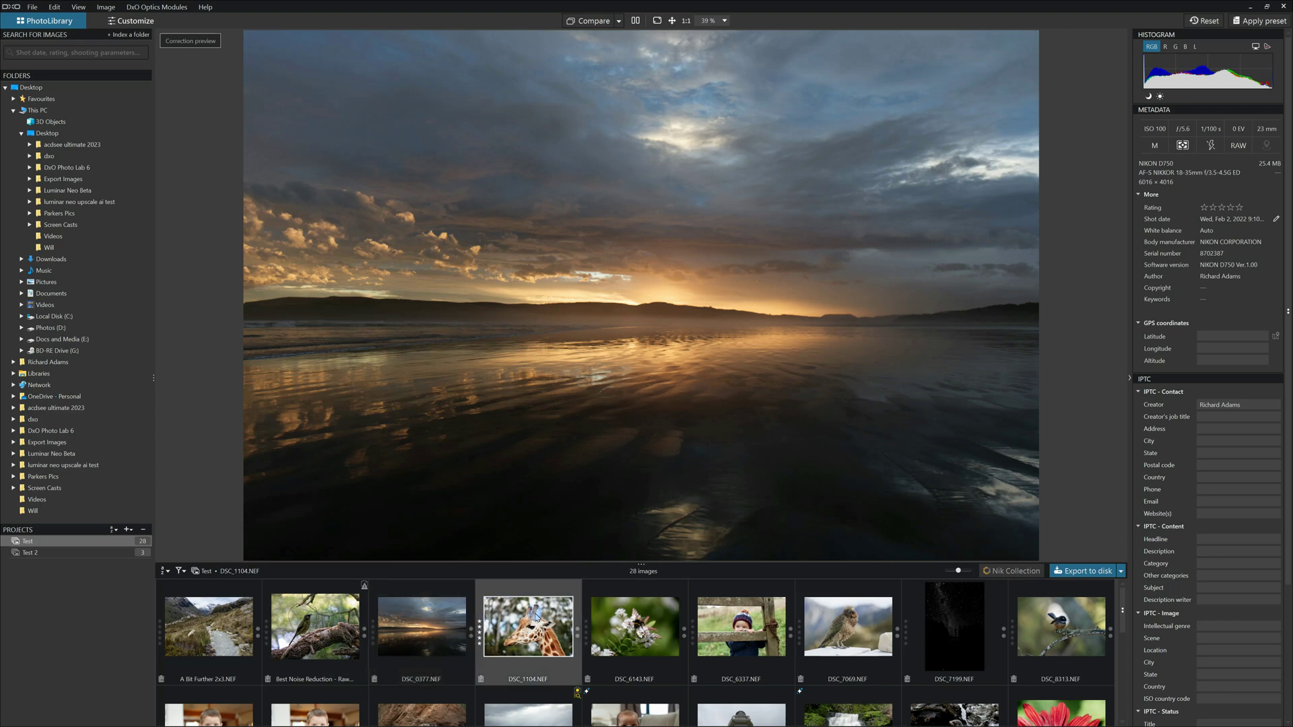
left_click(620, 616)
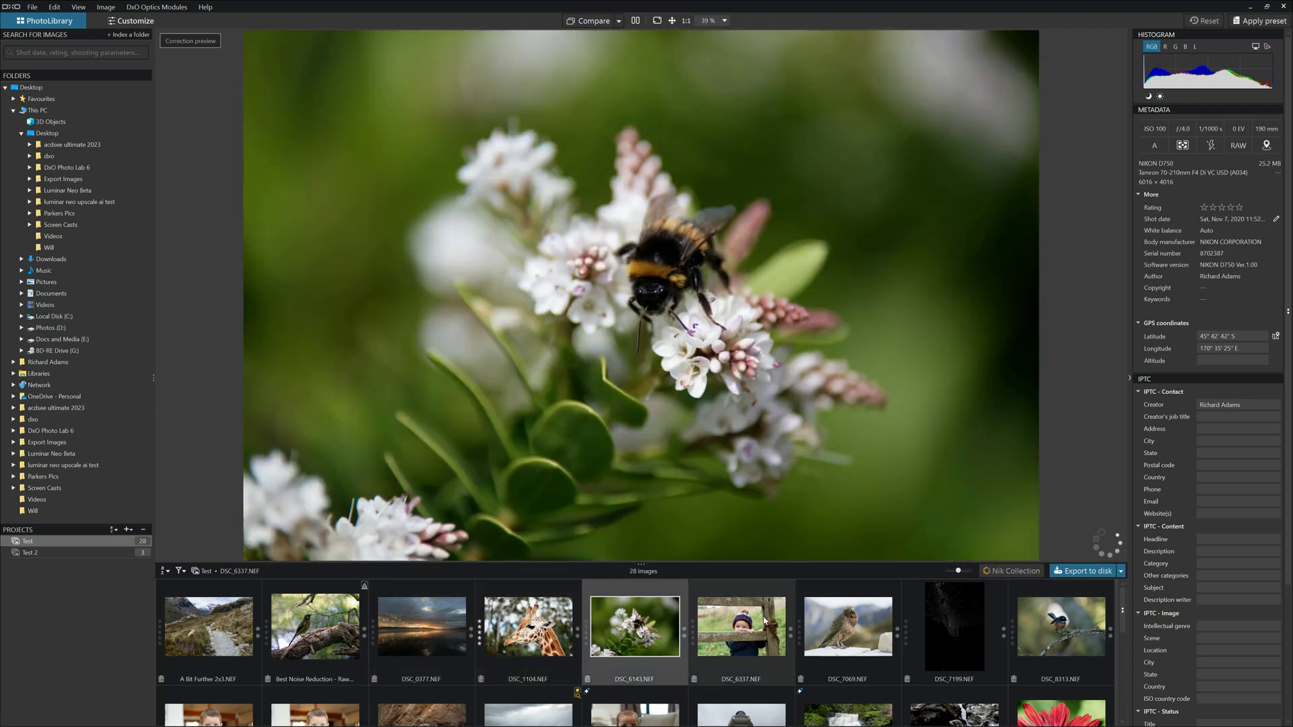
left_click(763, 617)
left_click(844, 633)
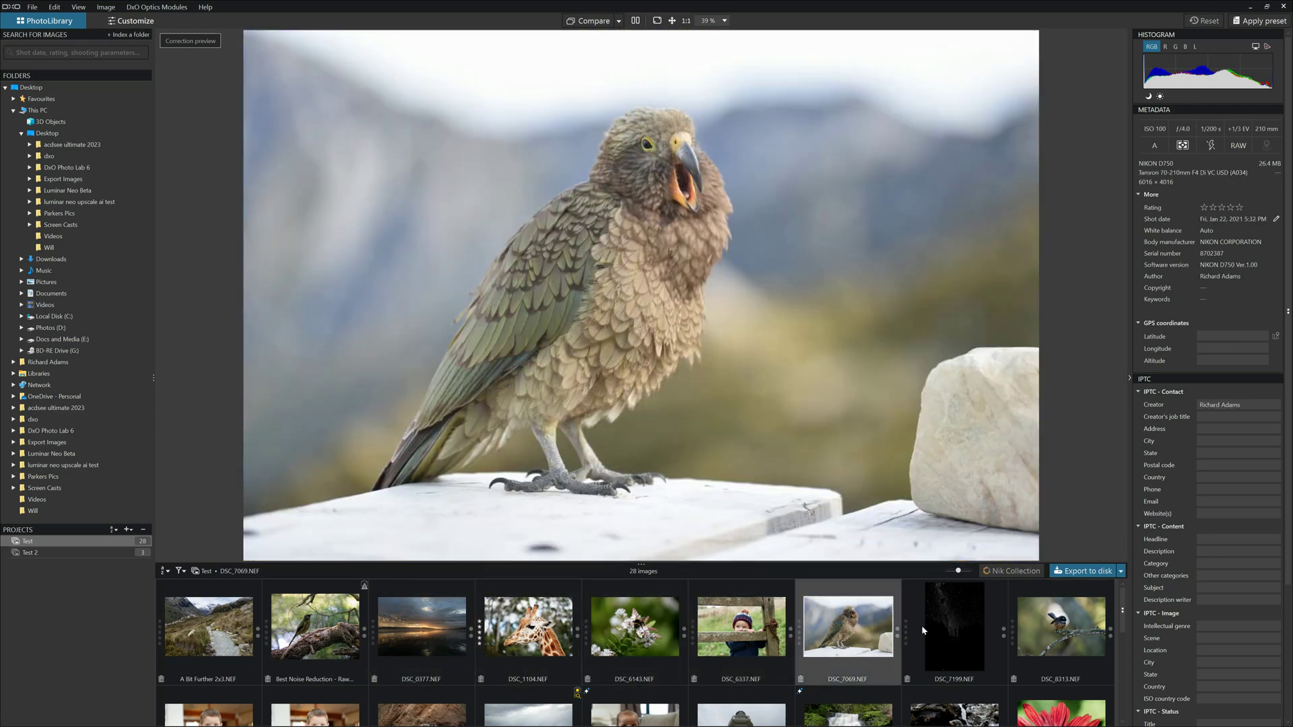
left_click(938, 631)
left_click(1076, 633)
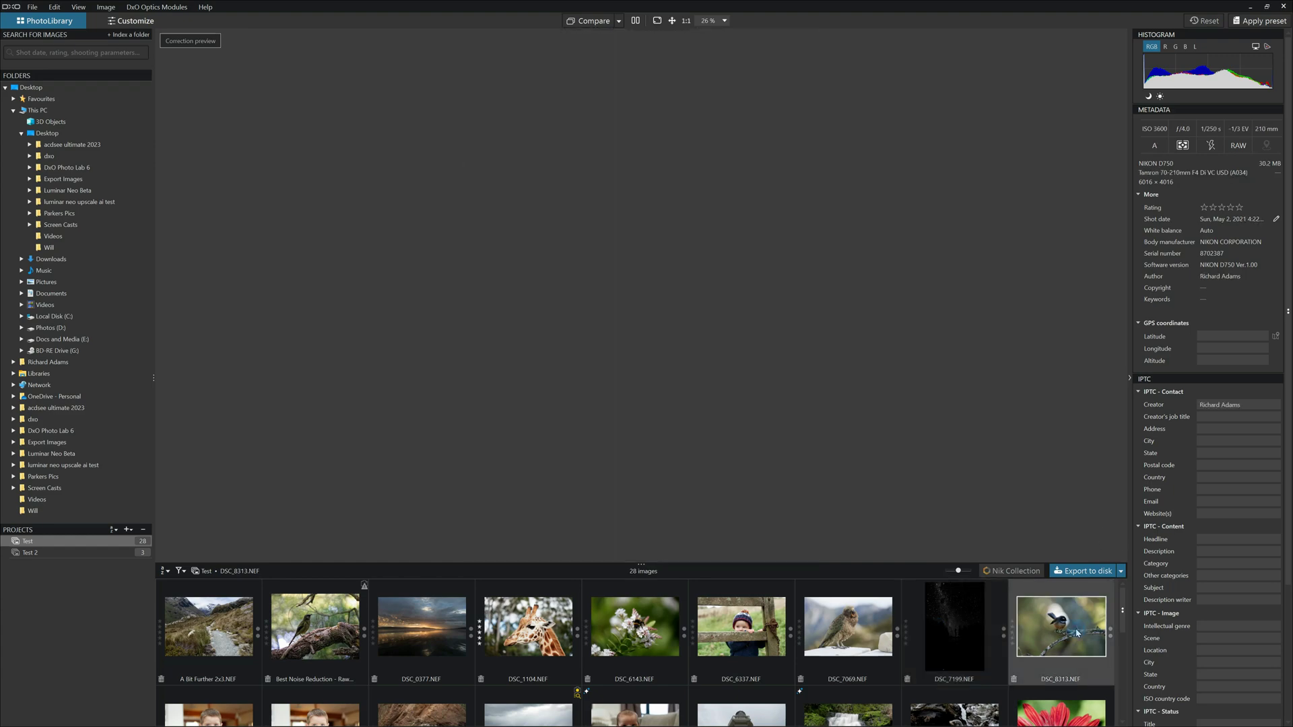
Browse back through the Test images to the mountain path photo A Bit Further 2x3.
left_click(938, 623)
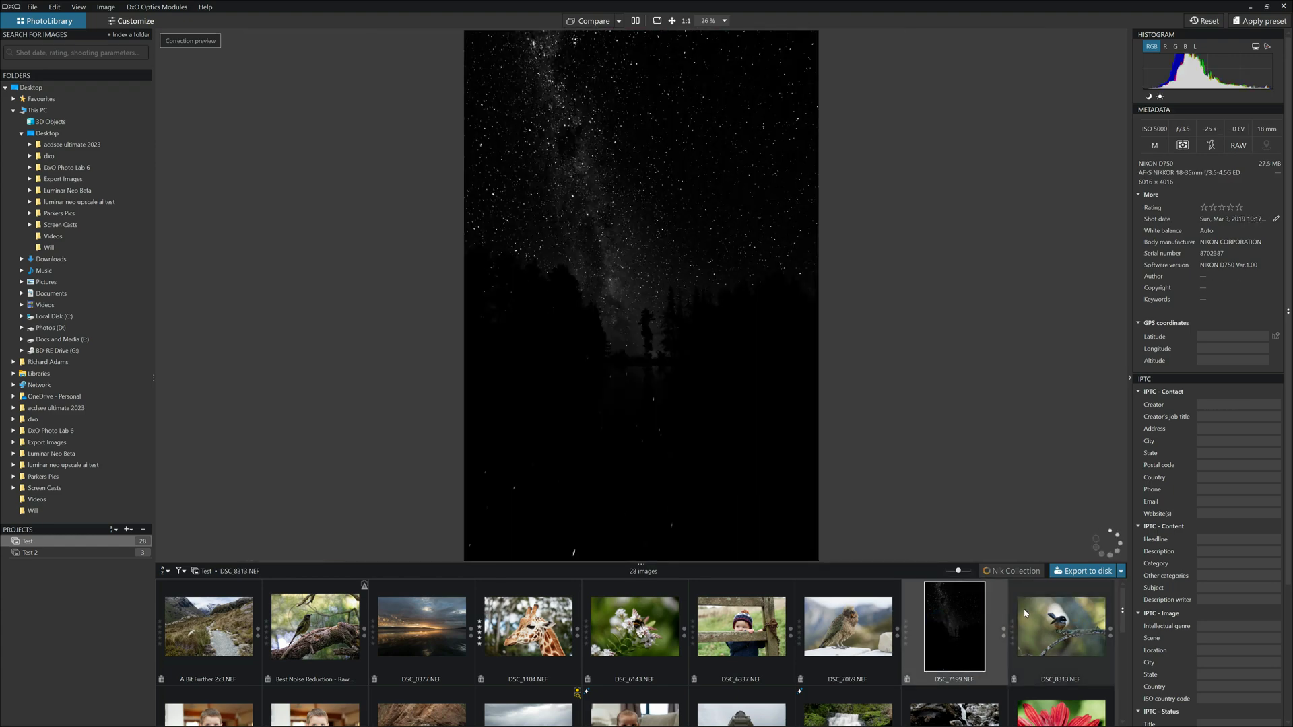
left_click(720, 630)
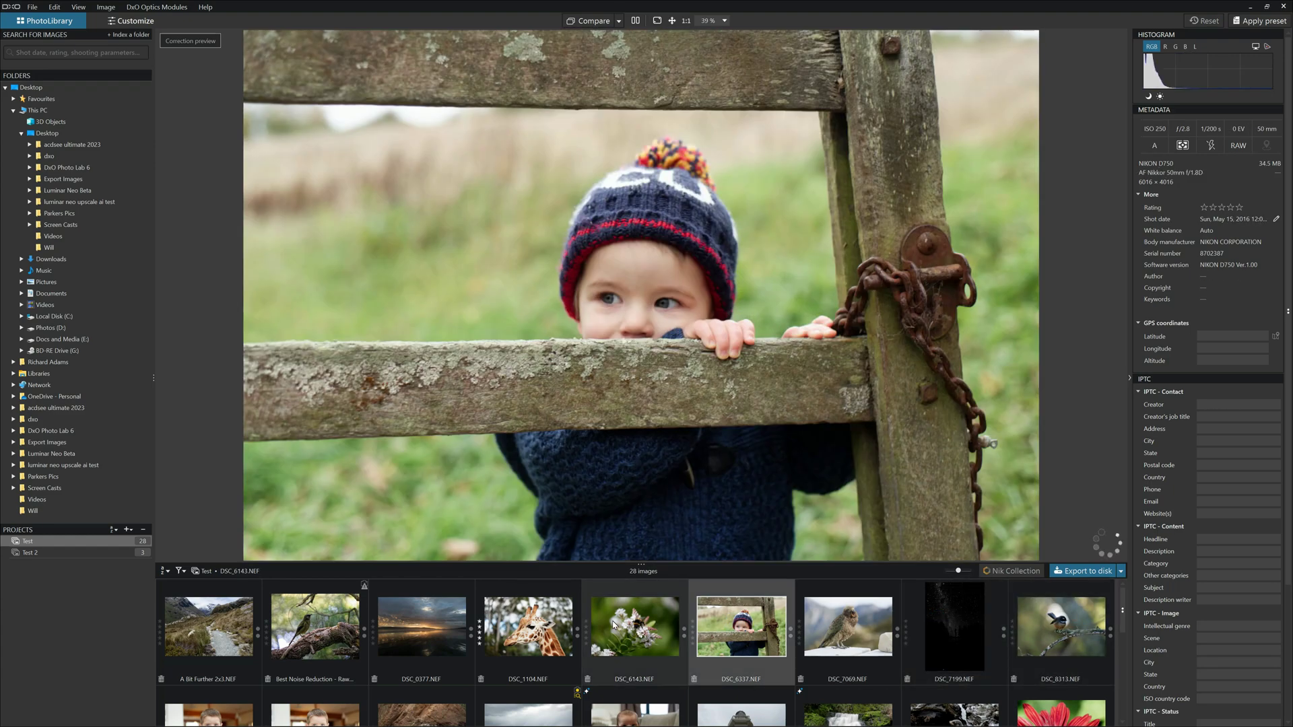
left_click(532, 623)
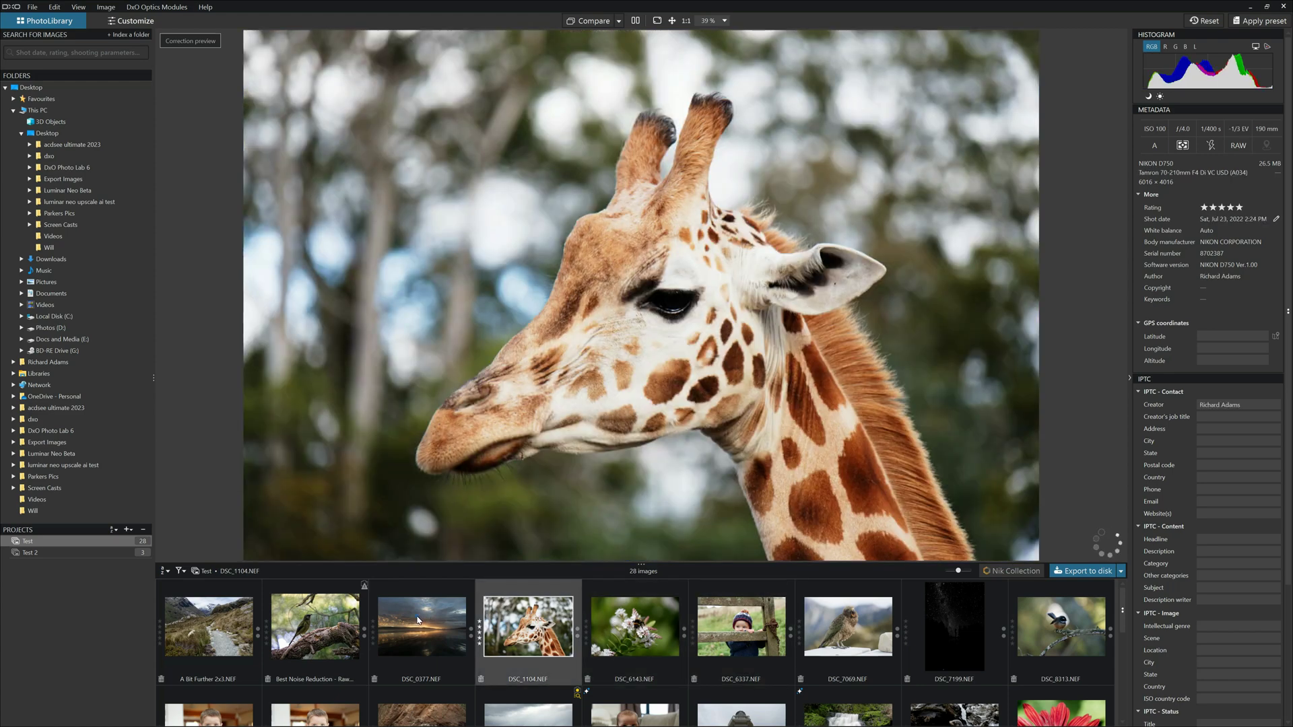
left_click(421, 623)
left_click(334, 611)
key("Left")
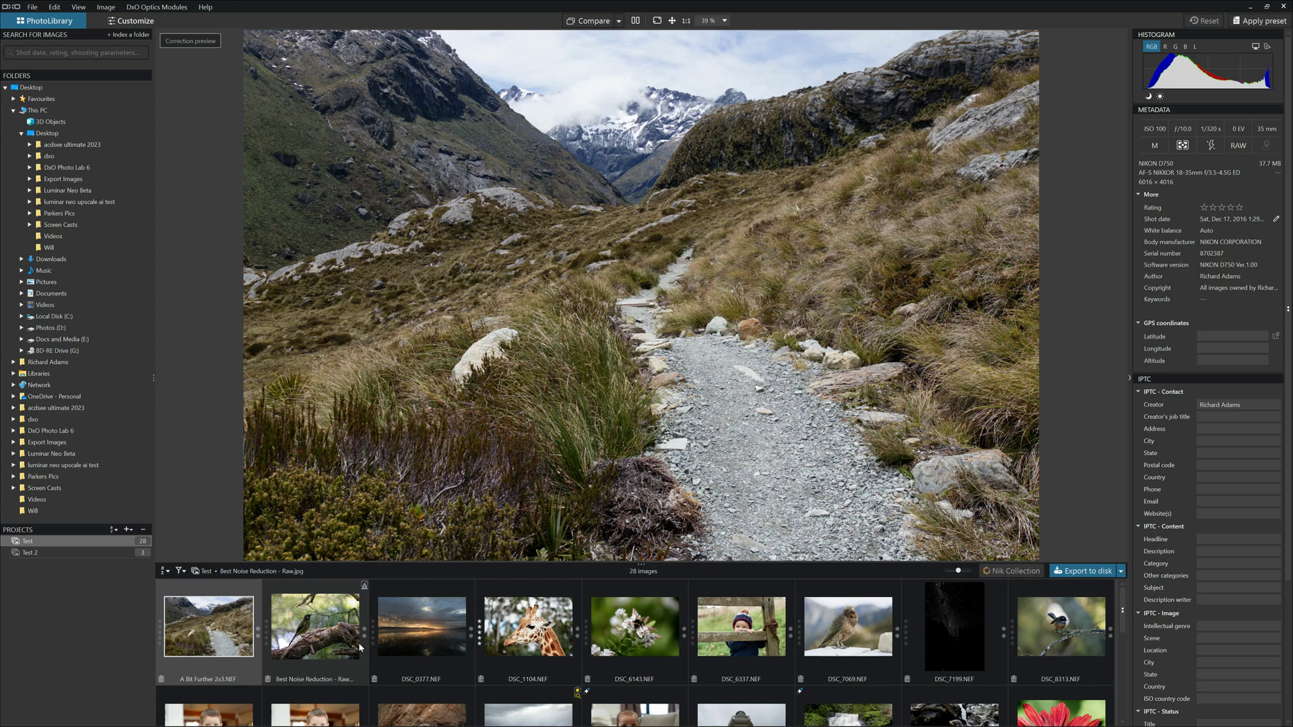
Give the mountain path photo a 2-star rating.
mouse_move(359, 645)
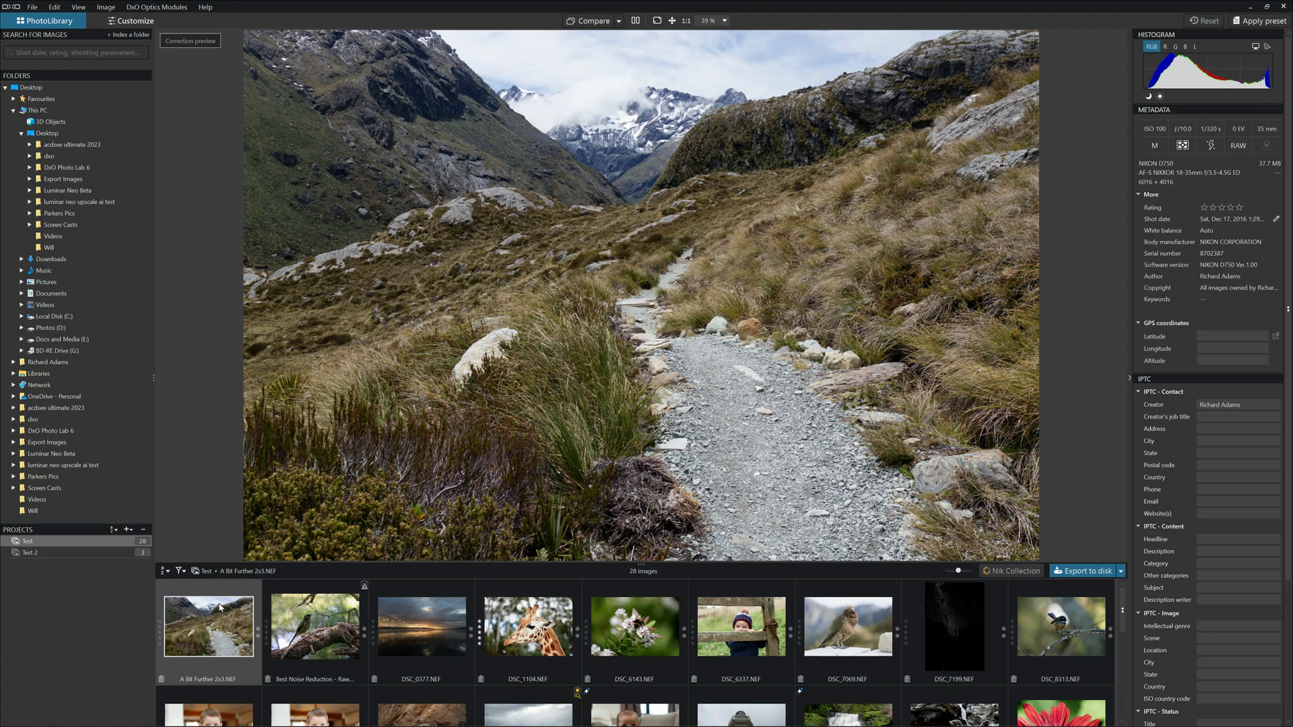
left_click(159, 640)
mouse_move(173, 652)
Add the keyword 'Mountain' to the photo's metadata.
scroll(1203, 437, "down", 5)
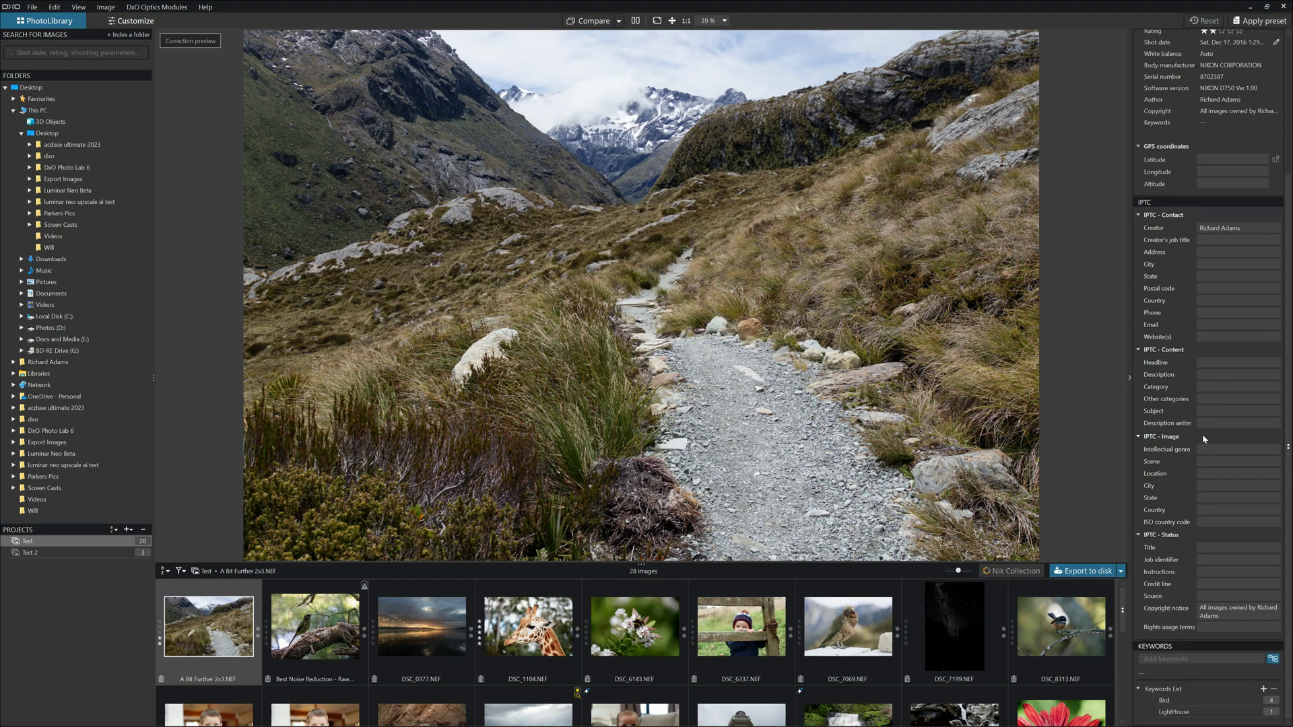
left_click(1181, 659)
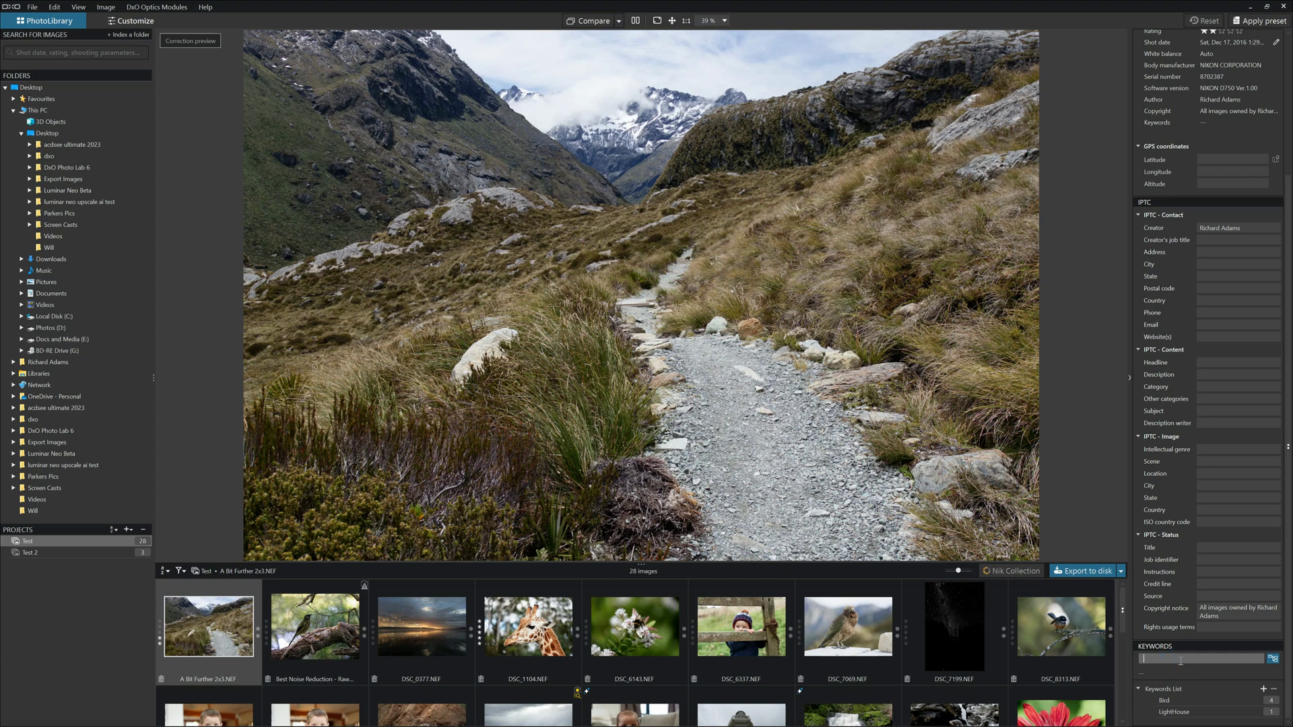
type("Mountain")
key("Return")
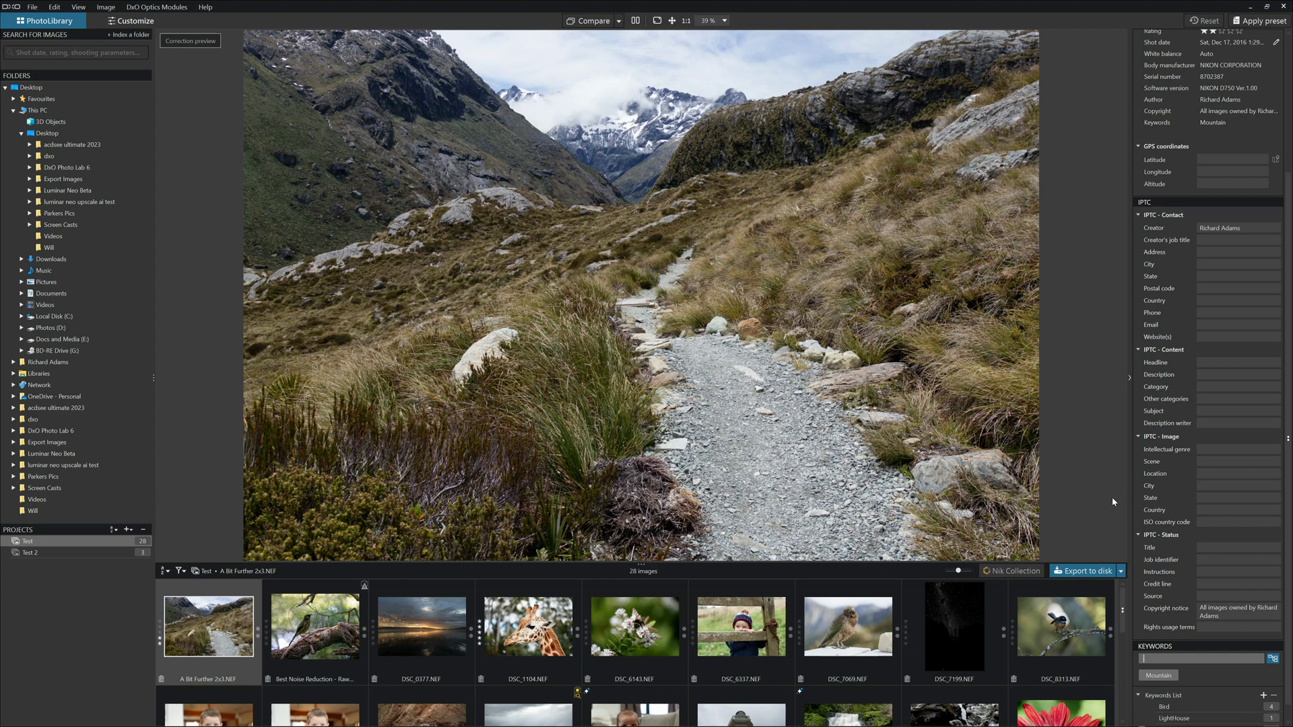
Search the library by the Mountain keyword, then clear the search.
left_click(37, 51)
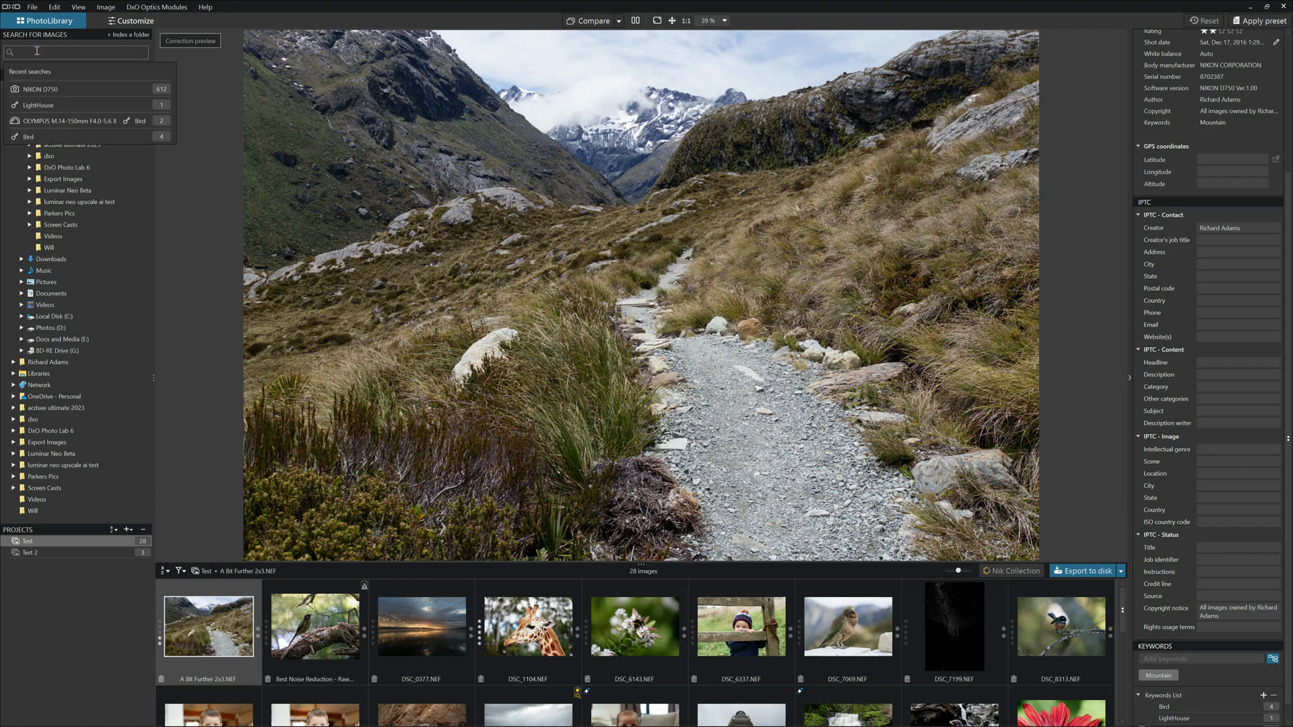
type("mountain")
key("Return")
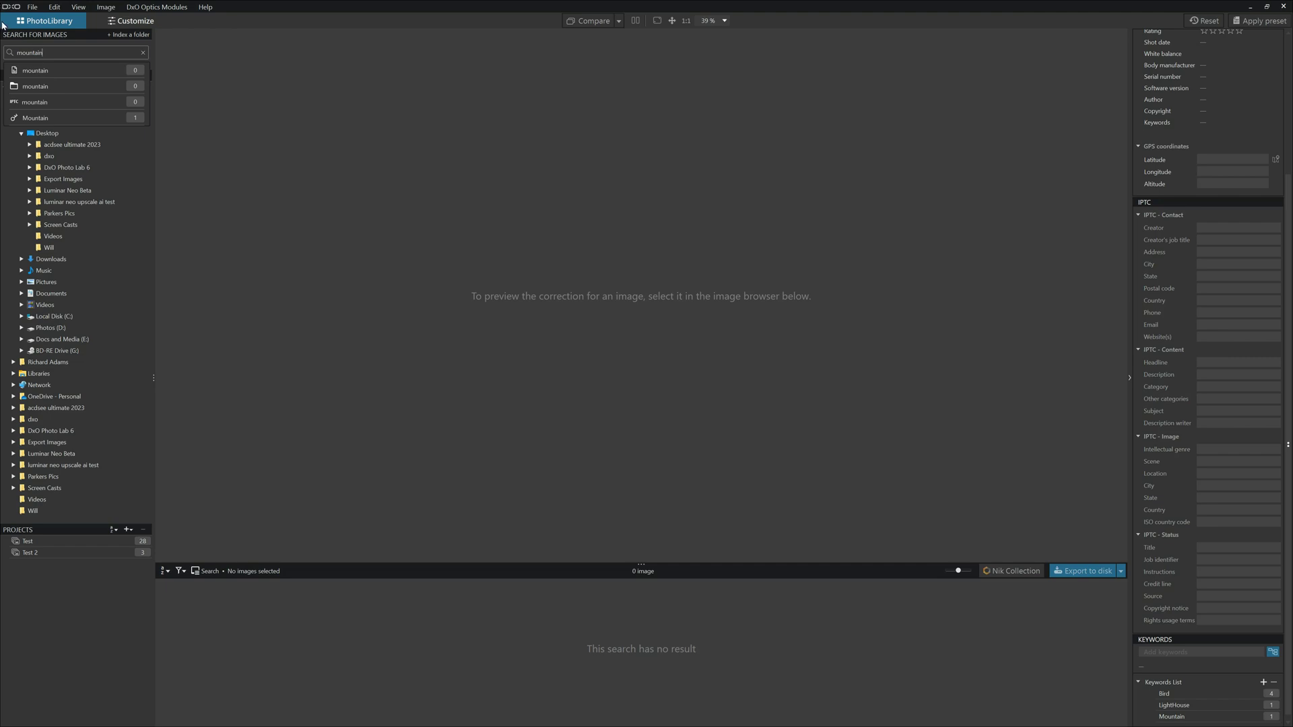
left_click(74, 111)
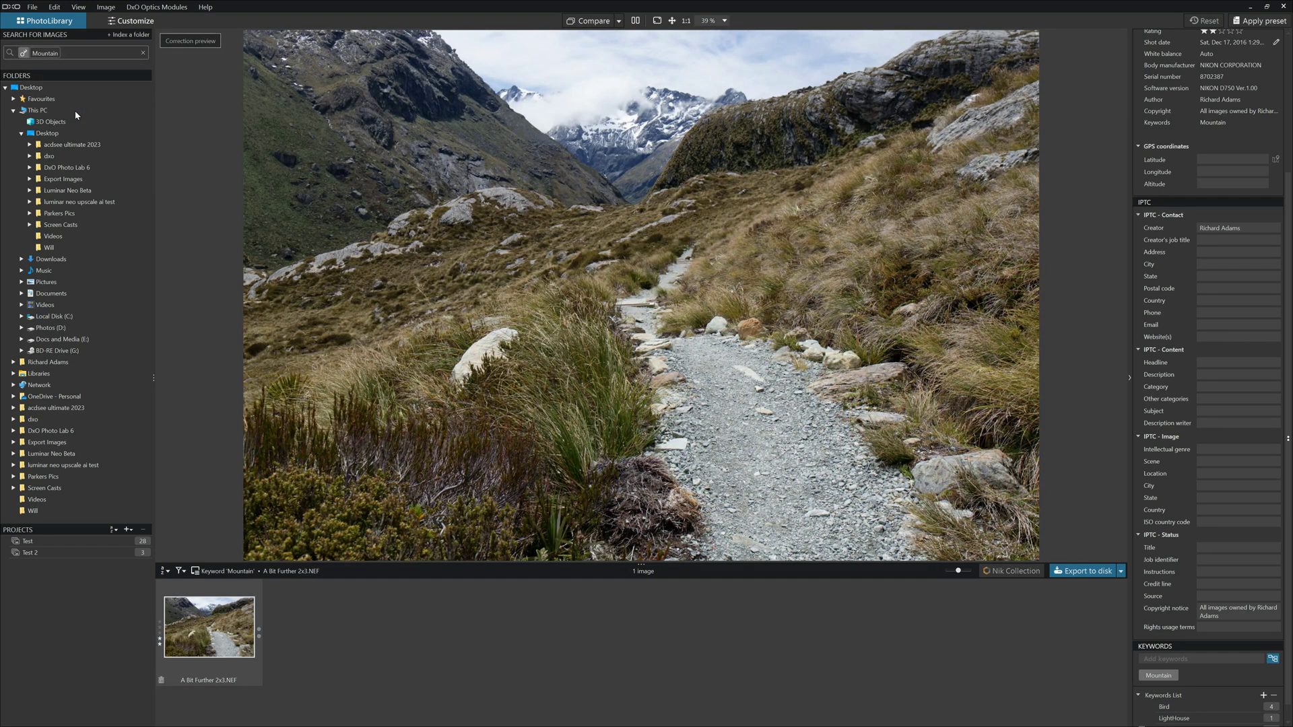
left_click(143, 53)
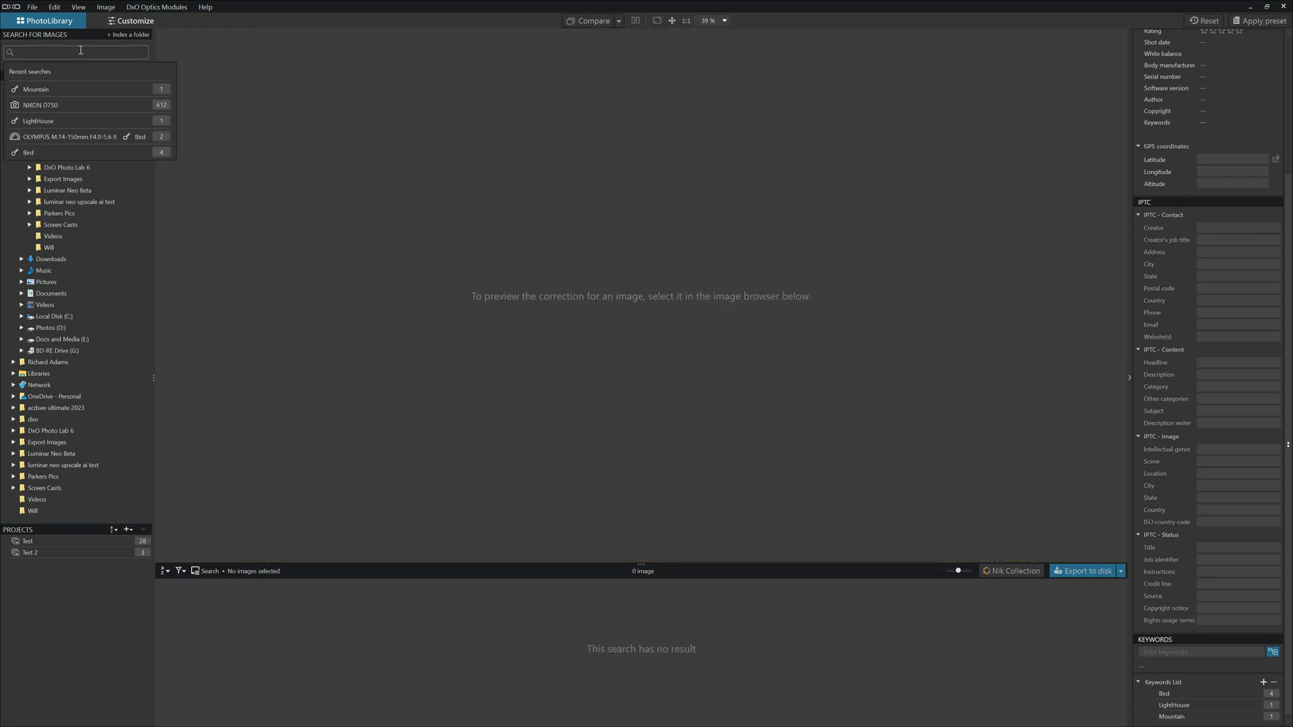
Search for NIKON D750 images with the Mountain keyword, then clear both terms.
type("Nikon")
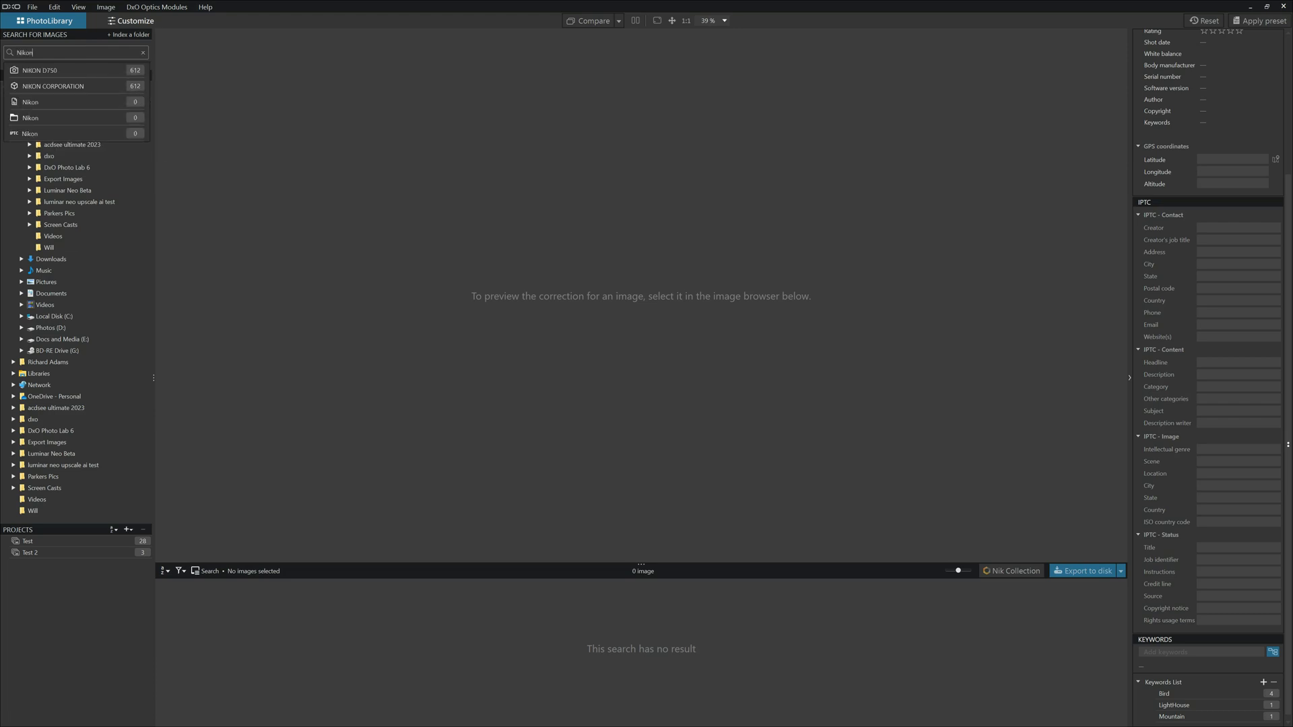
type(" D")
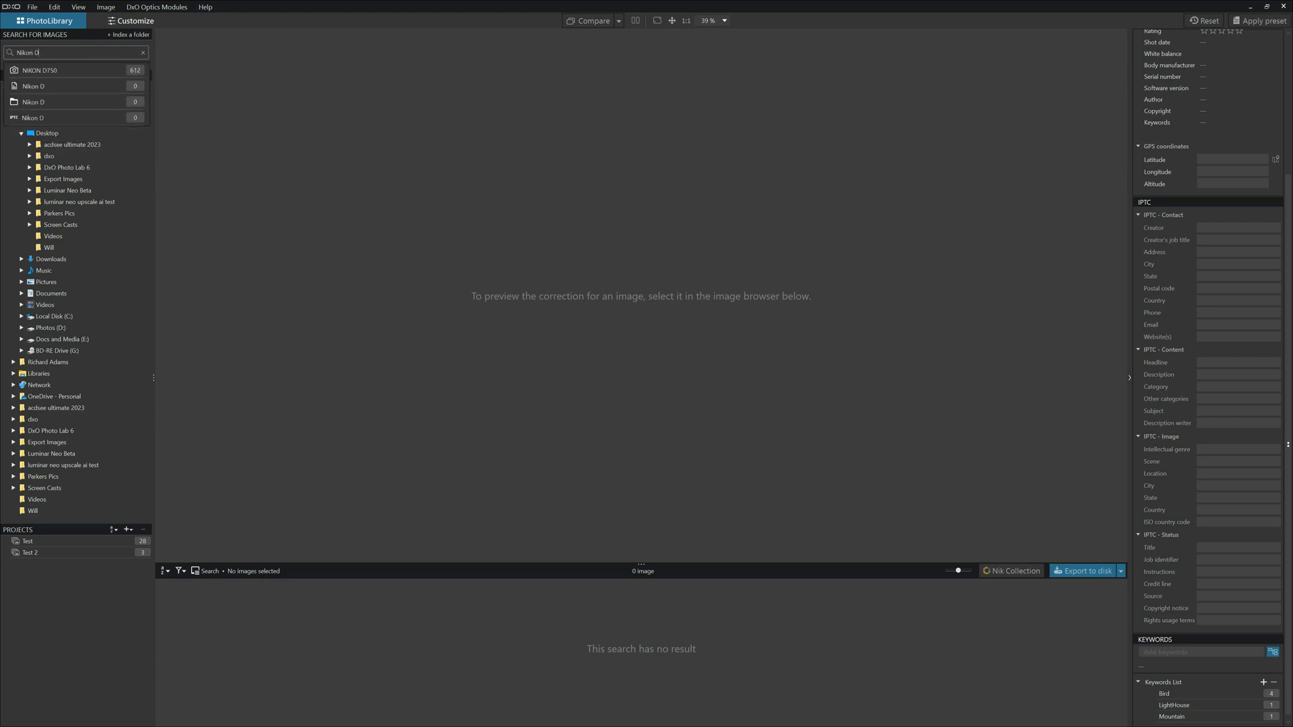
left_click(34, 70)
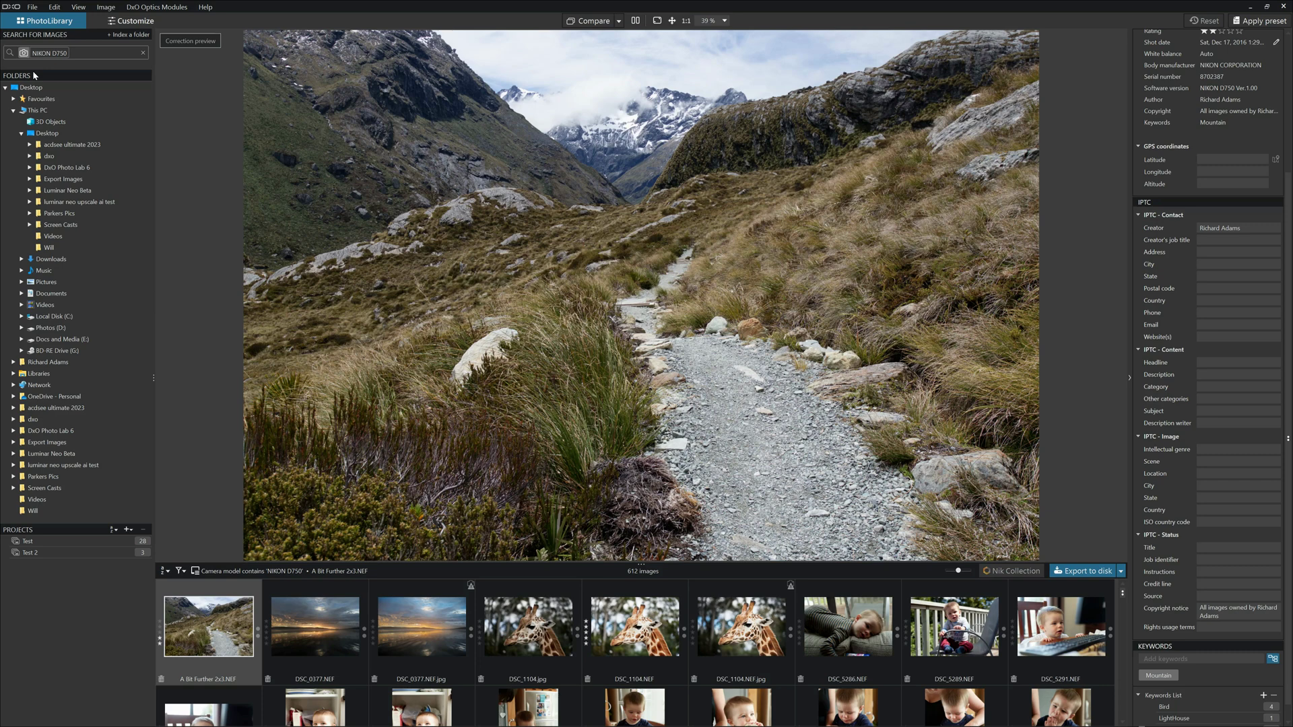
type("MOUNTAIN")
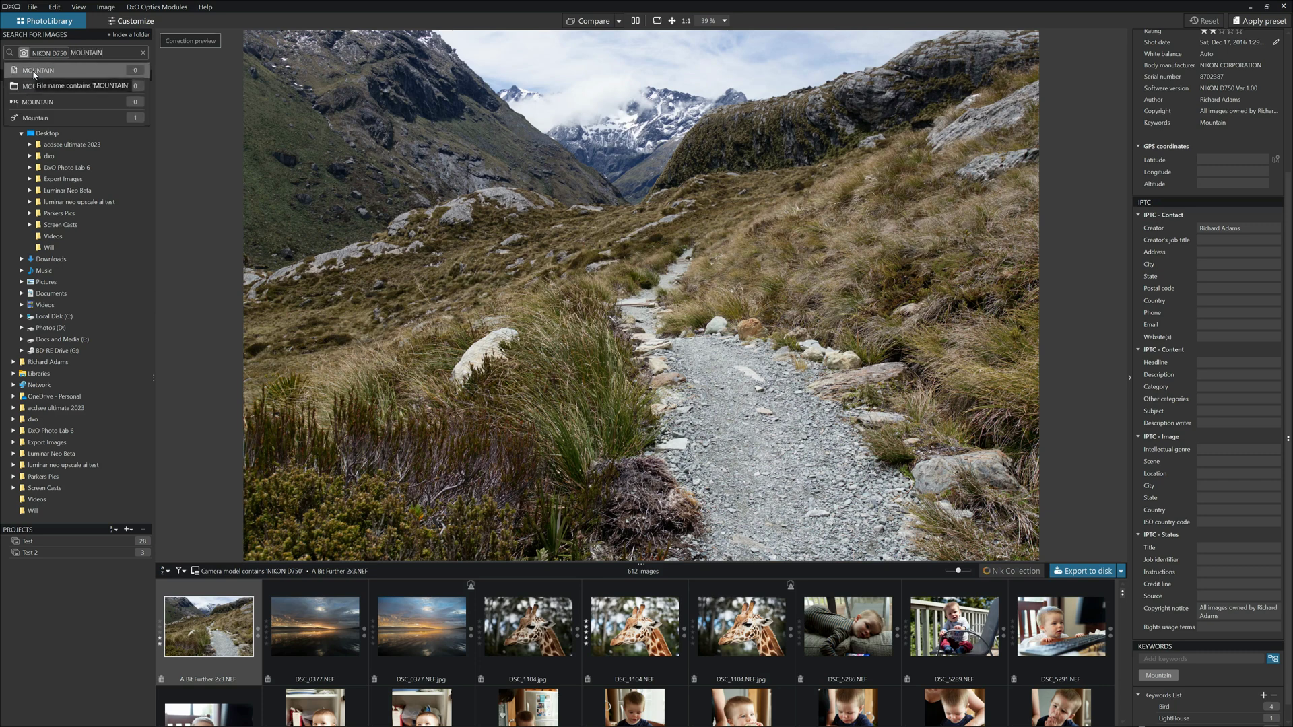
left_click(35, 117)
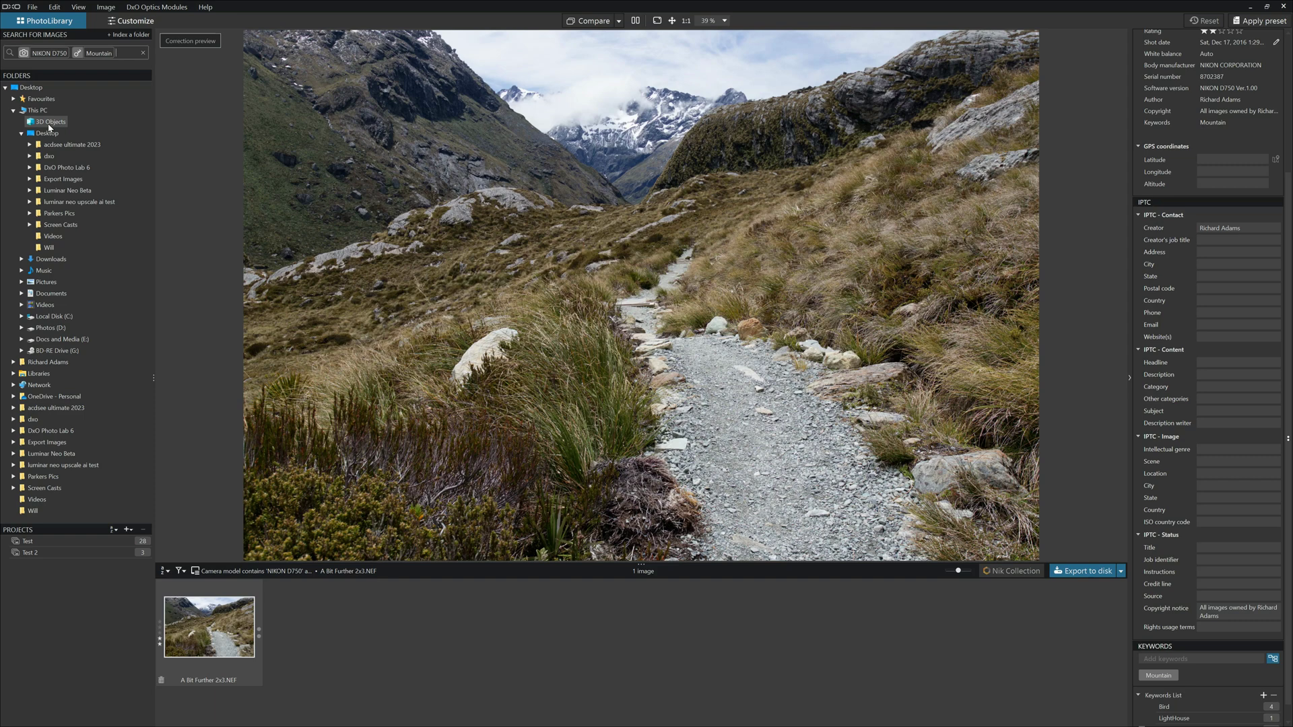
left_click(143, 53)
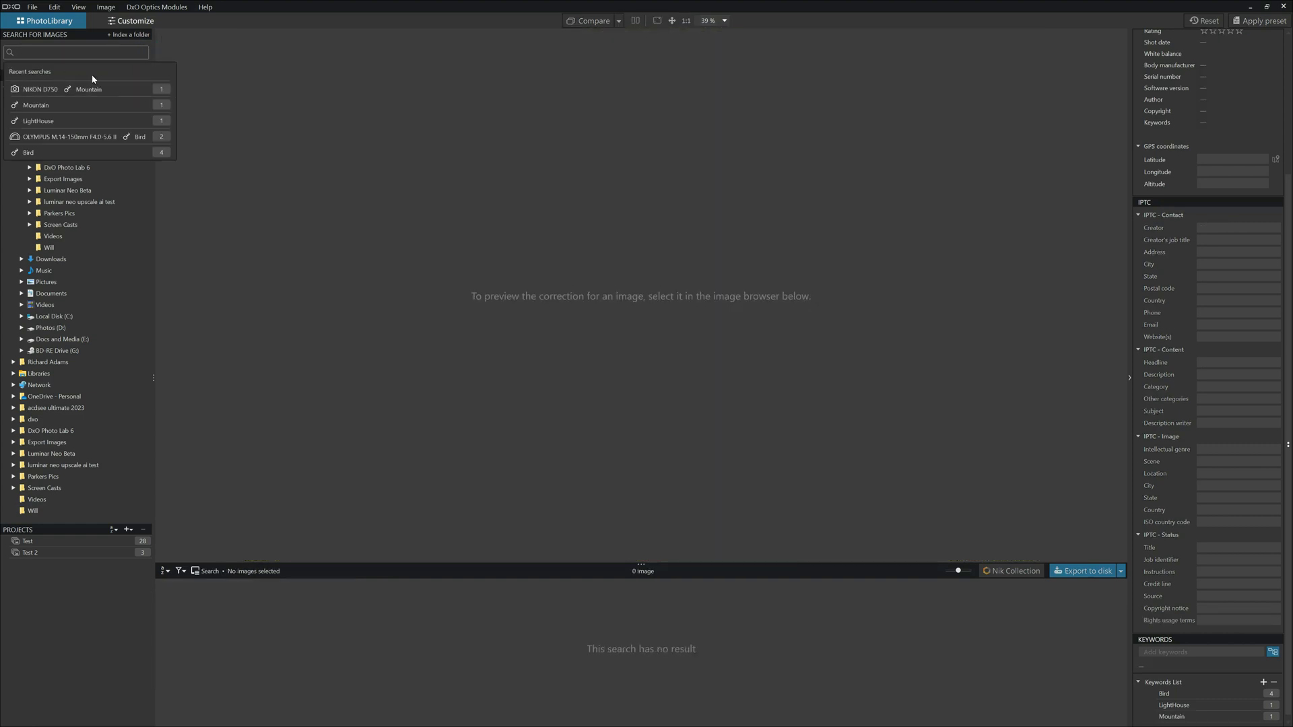
Open the red flower photo P1040323.ORF from the Test project.
left_click(227, 73)
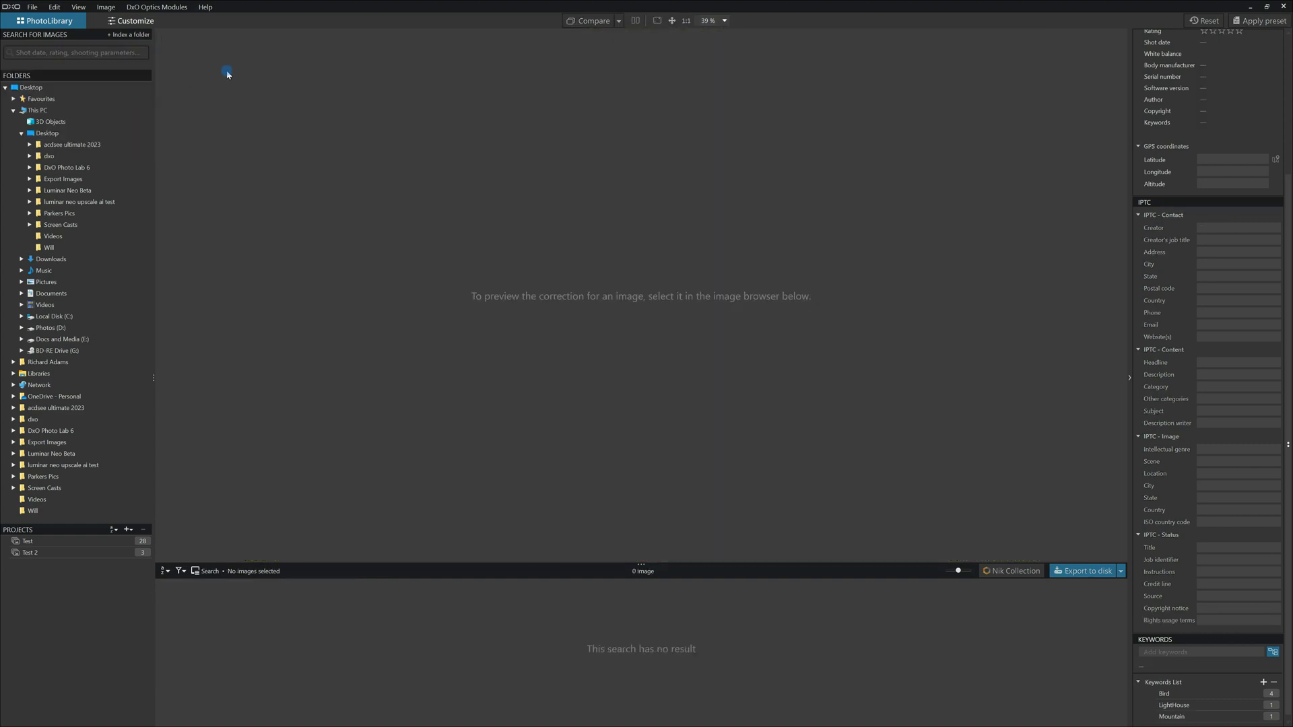
left_click(38, 554)
left_click(55, 542)
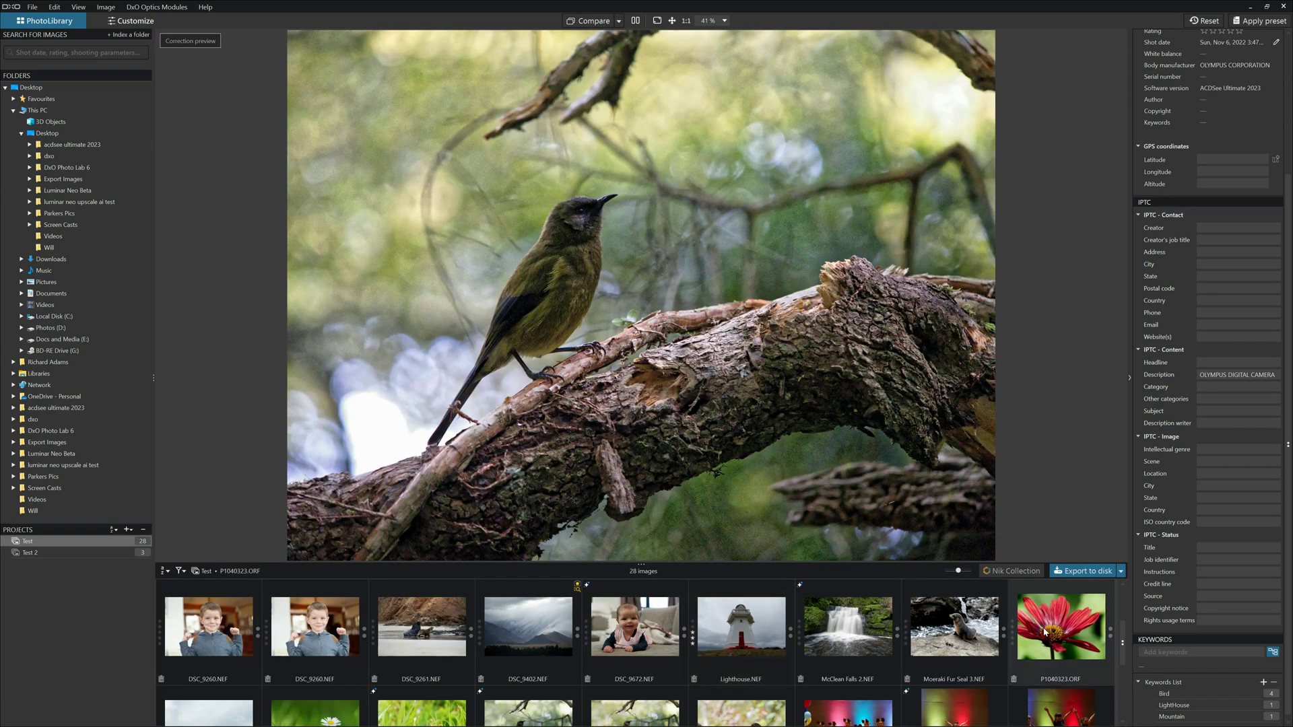
left_click(1061, 627)
Compare the flower side by side before and after corrections, then return to single view.
left_click(593, 21)
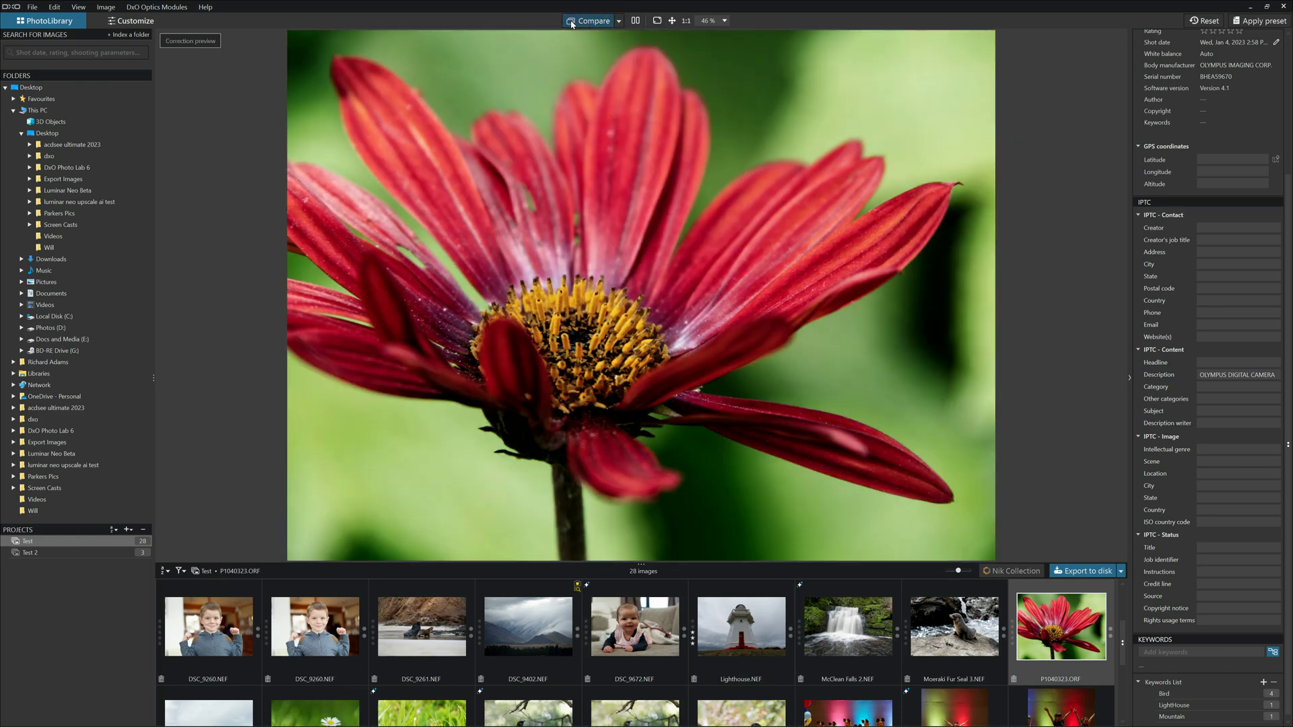
left_click(571, 21)
left_click(635, 21)
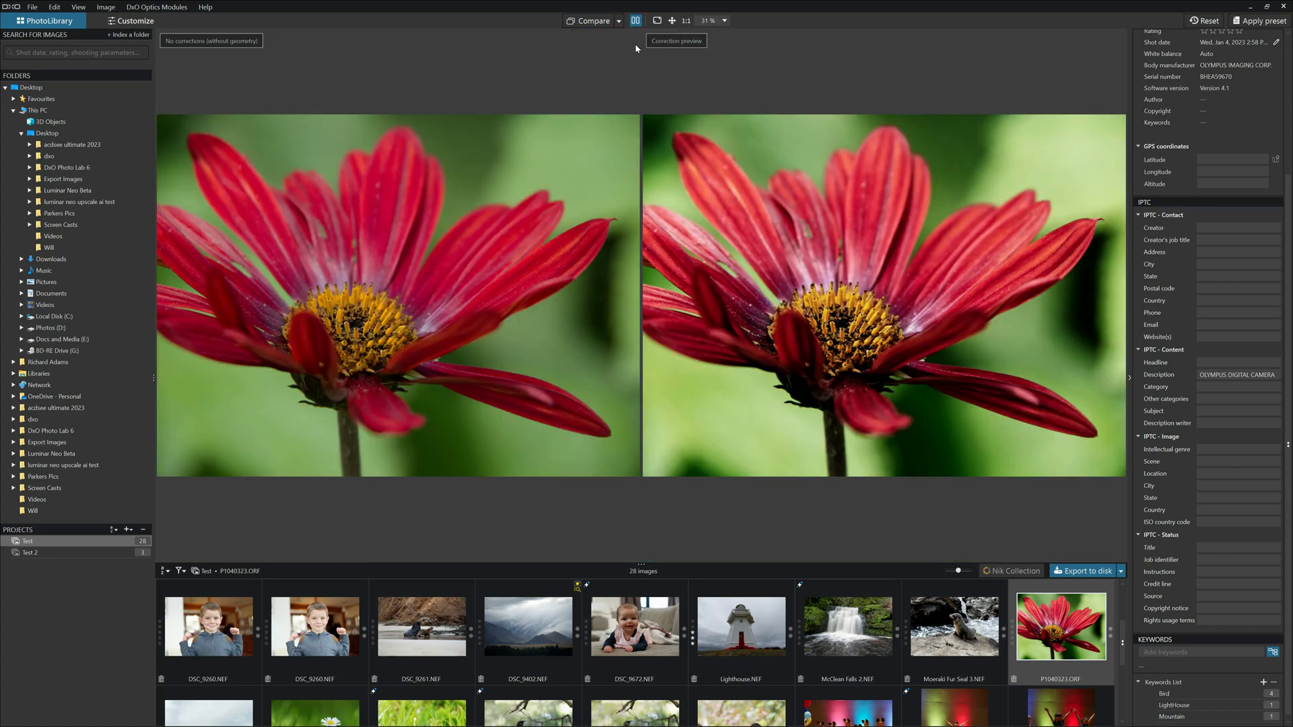
left_click(636, 21)
left_click(635, 21)
left_click(635, 21)
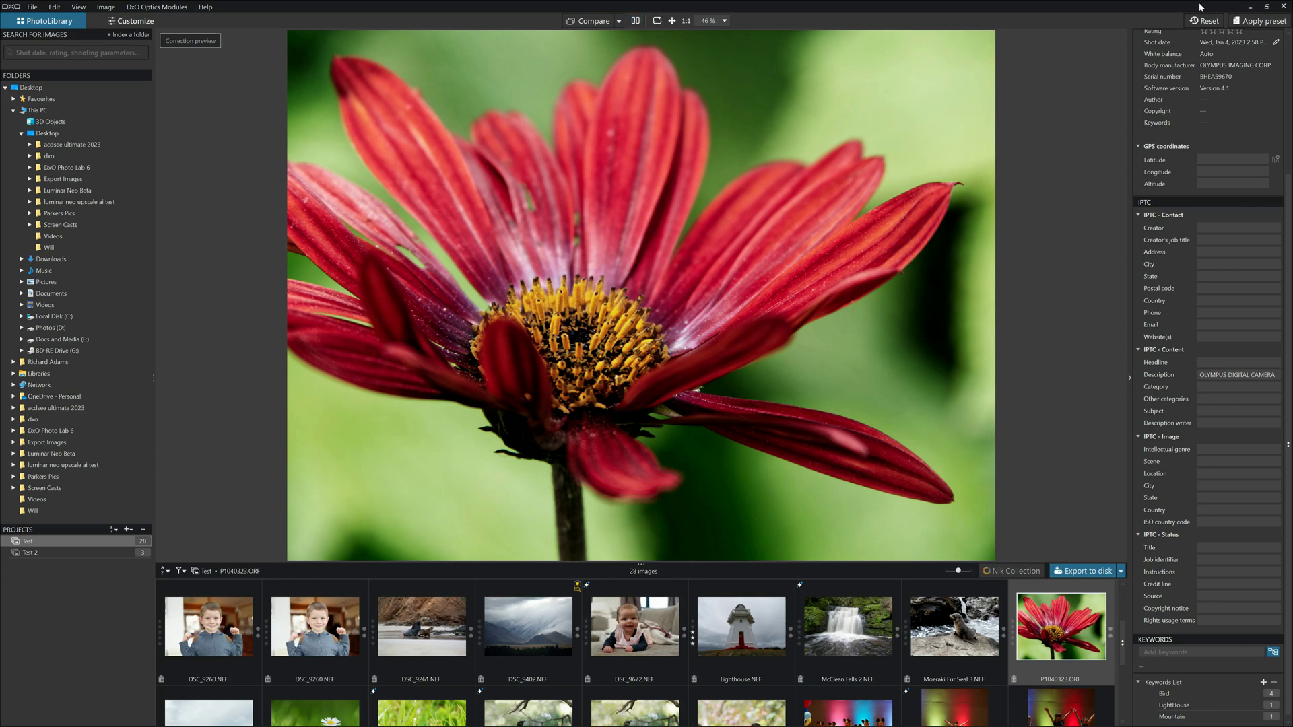
Open the preset gallery and expand the FilmPack Designer Color group.
left_click(1250, 21)
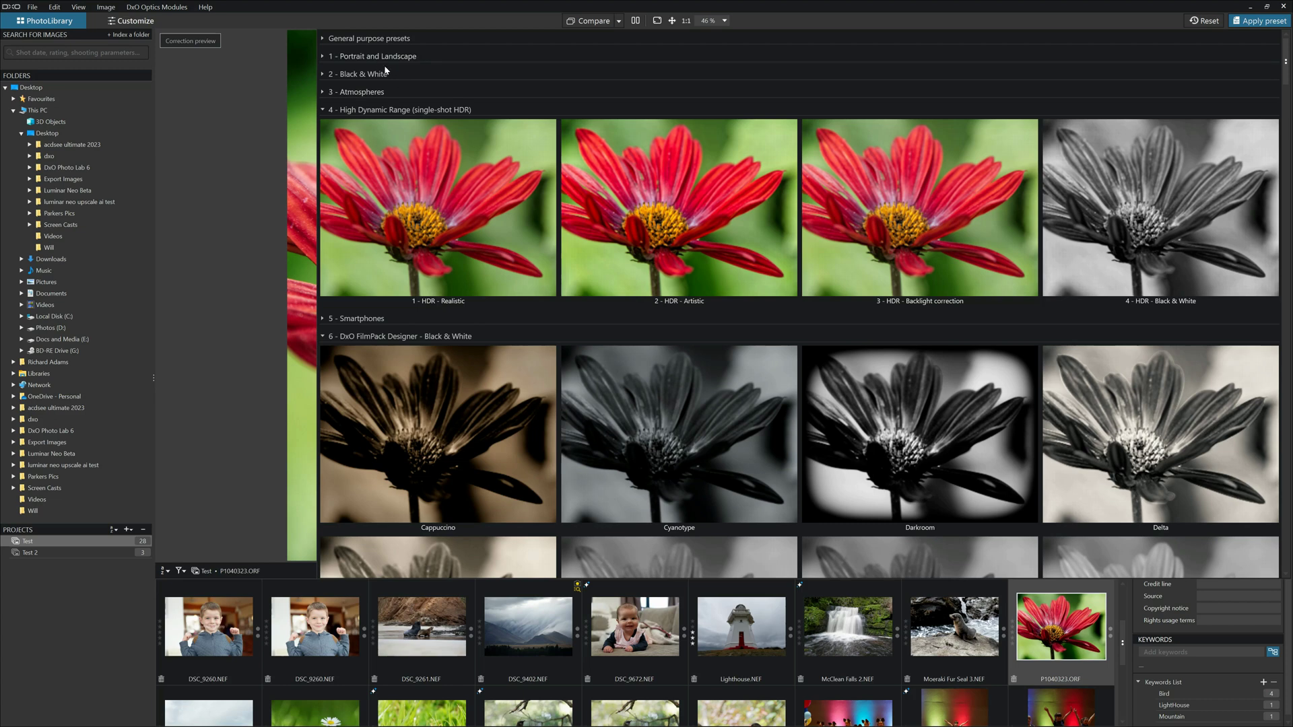
scroll(749, 317, "down", 3)
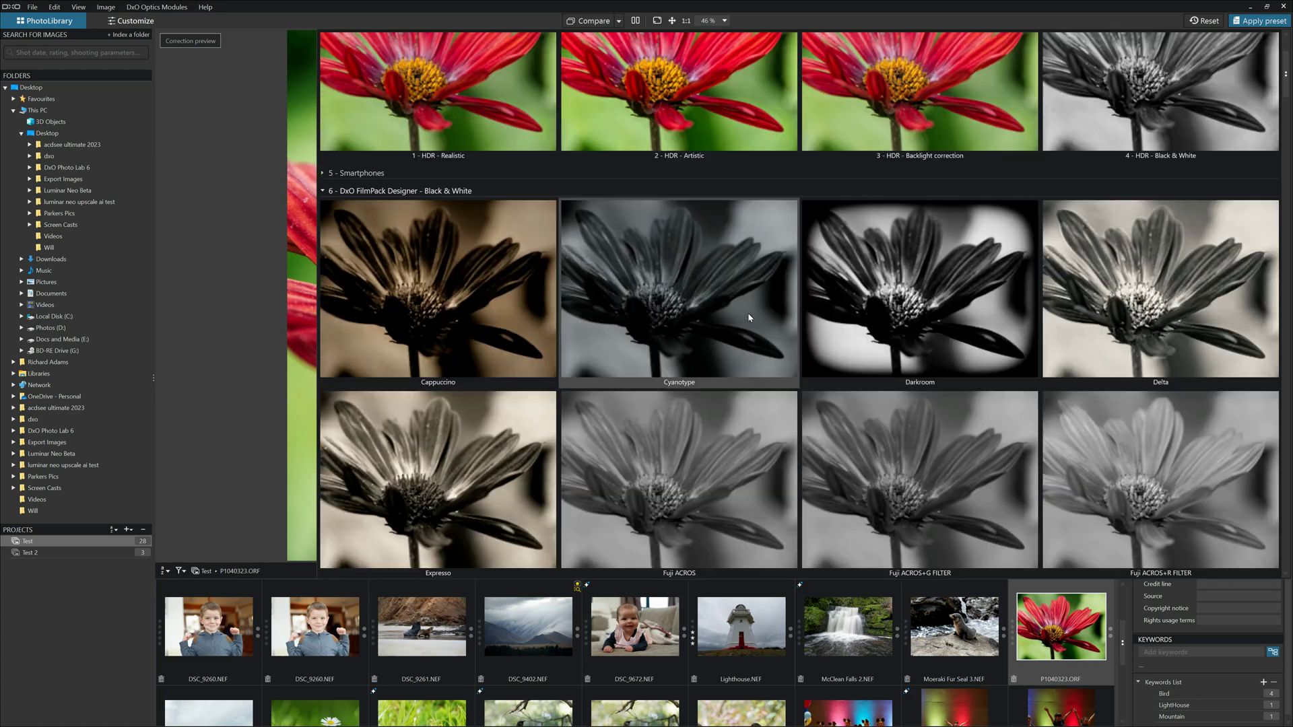
scroll(749, 317, "down", 2)
scroll(749, 317, "down", 17)
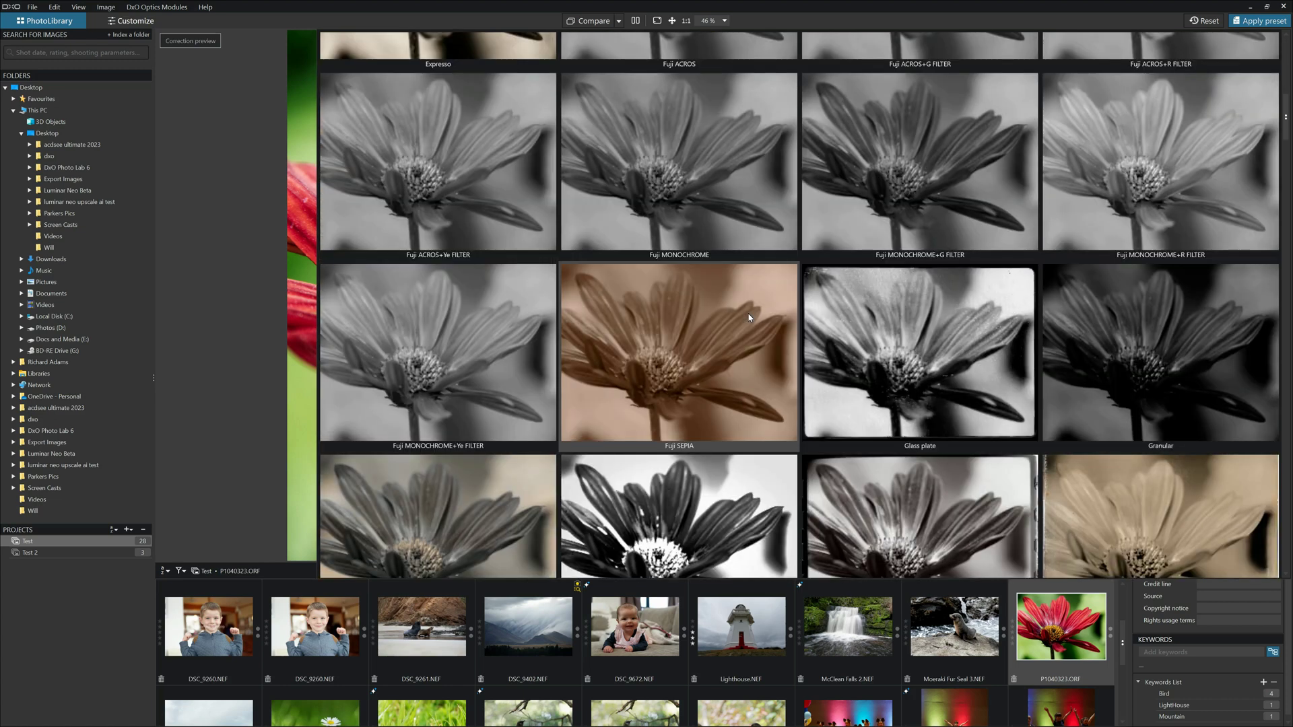
scroll(749, 317, "down", 6)
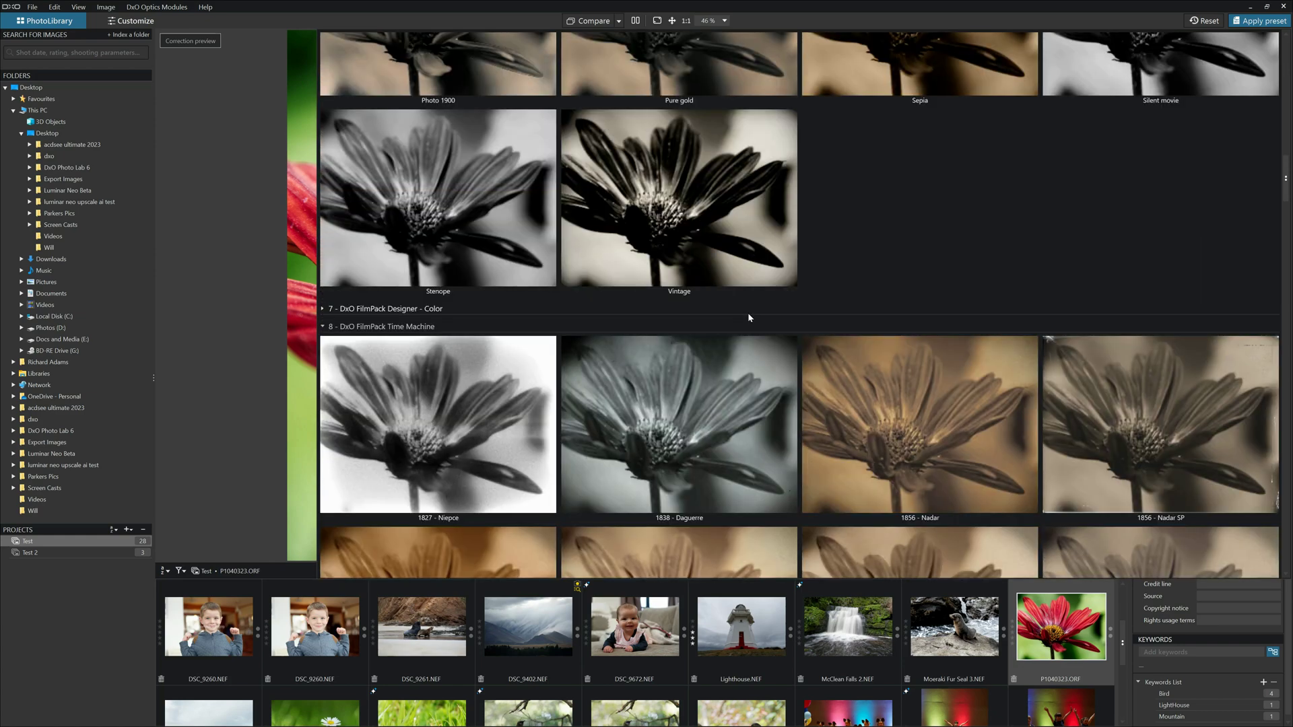
left_click(404, 308)
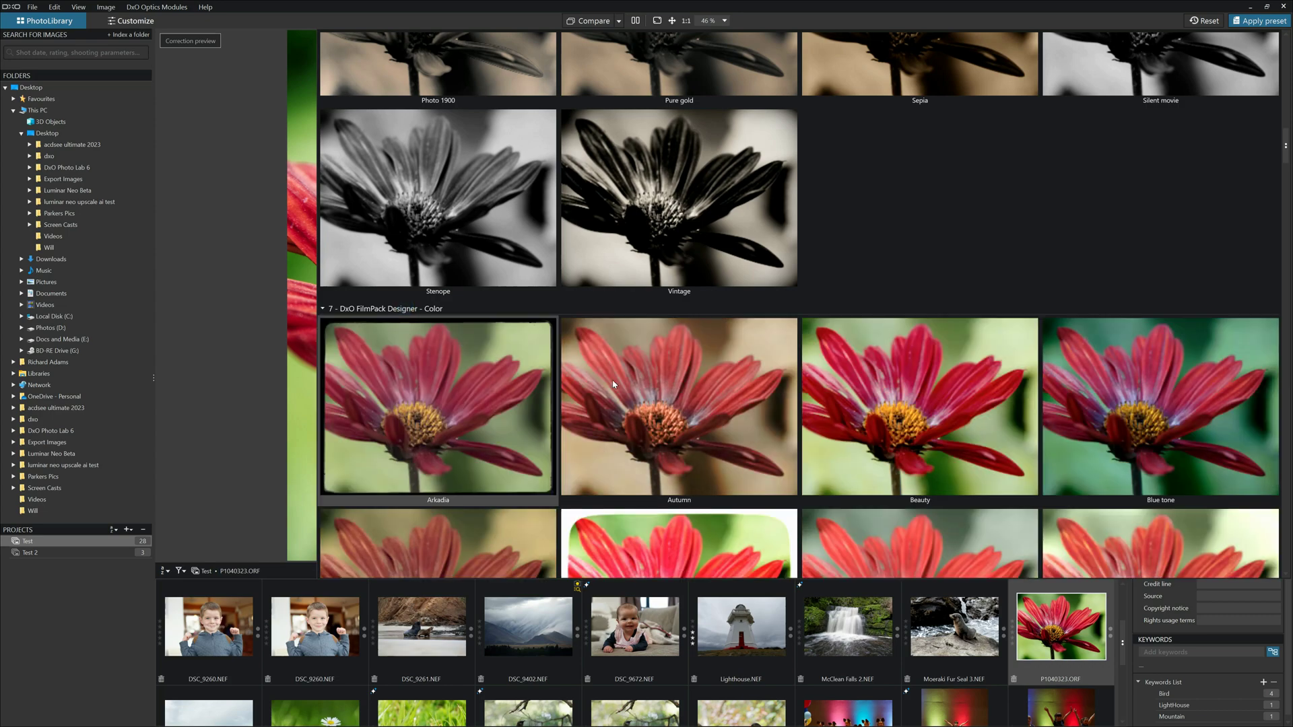
Scroll through the preset thumbnails previewed on the red flower.
scroll(709, 396, "down", 7)
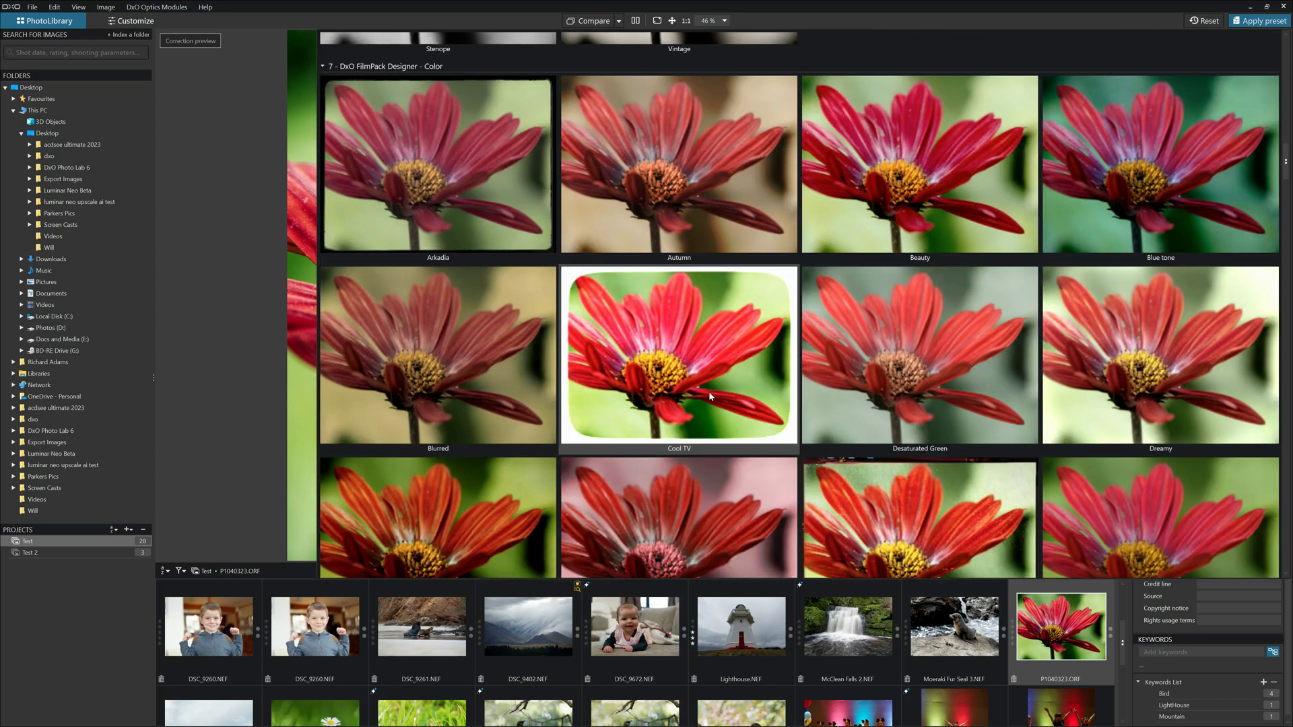
scroll(710, 397, "down", 7)
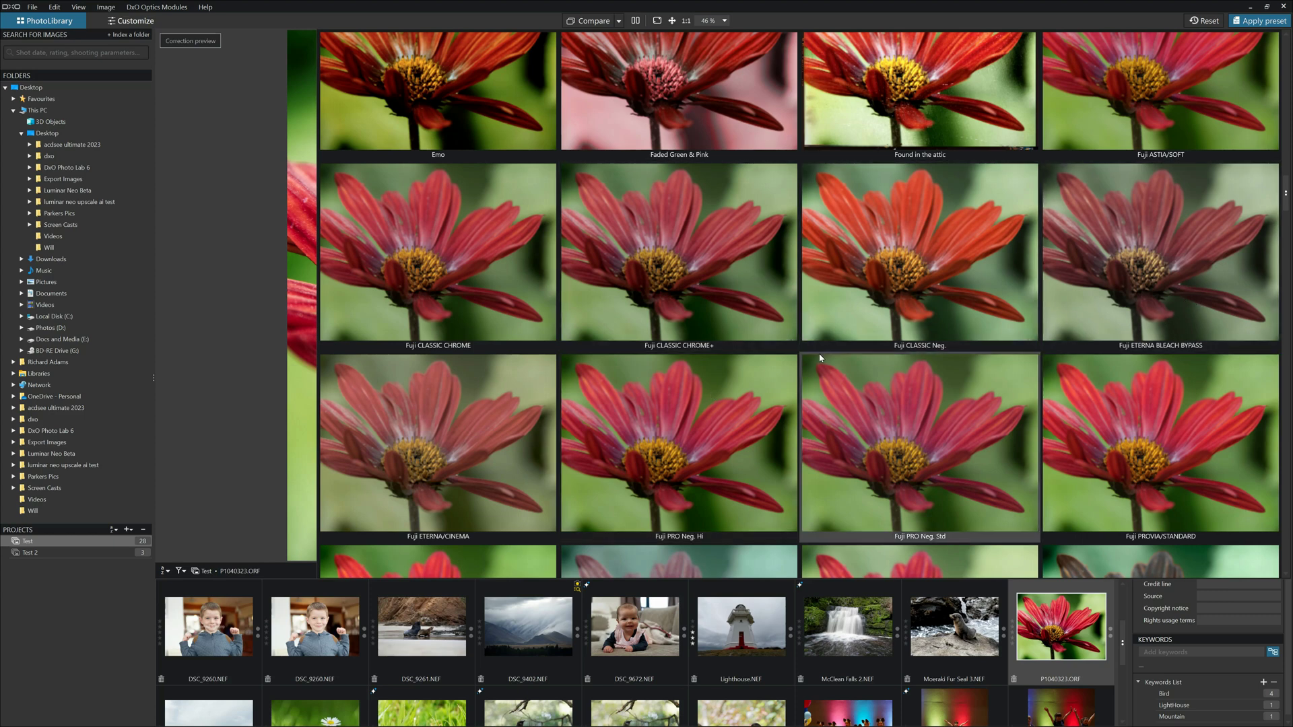
scroll(821, 357, "down", 1)
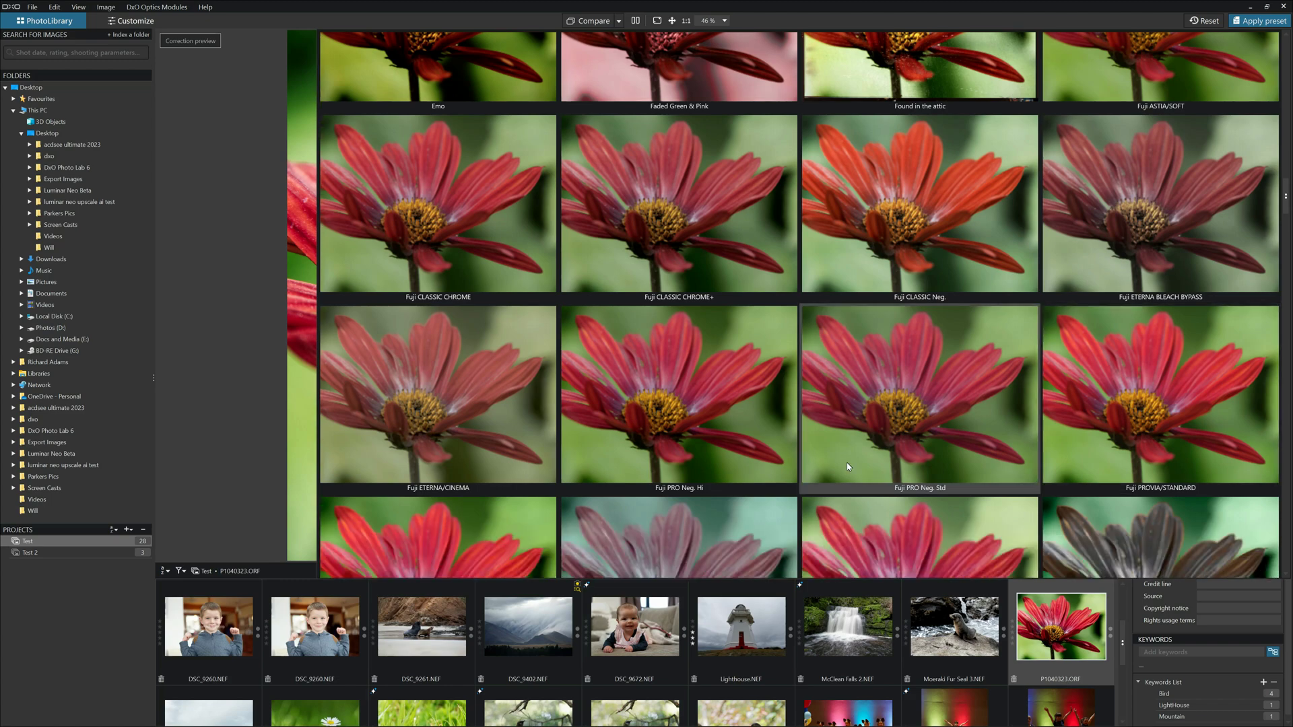
scroll(845, 465, "down", 5)
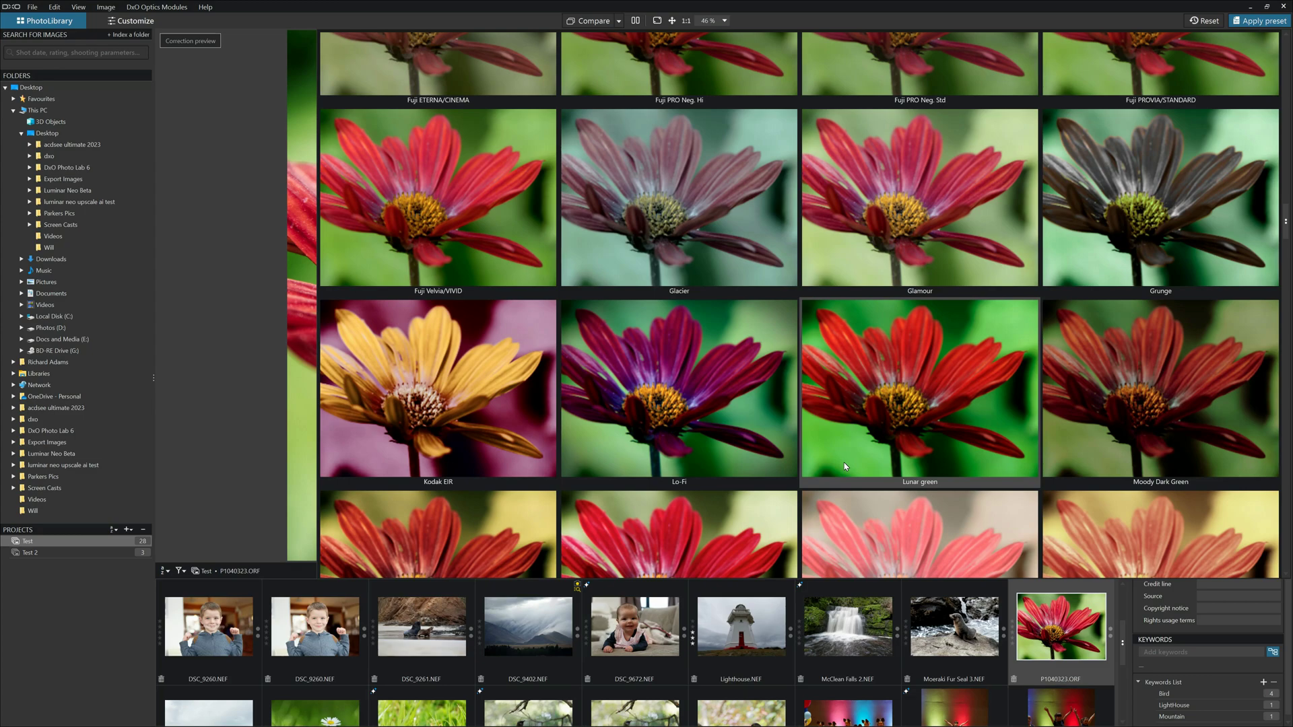
scroll(843, 464, "up", 8)
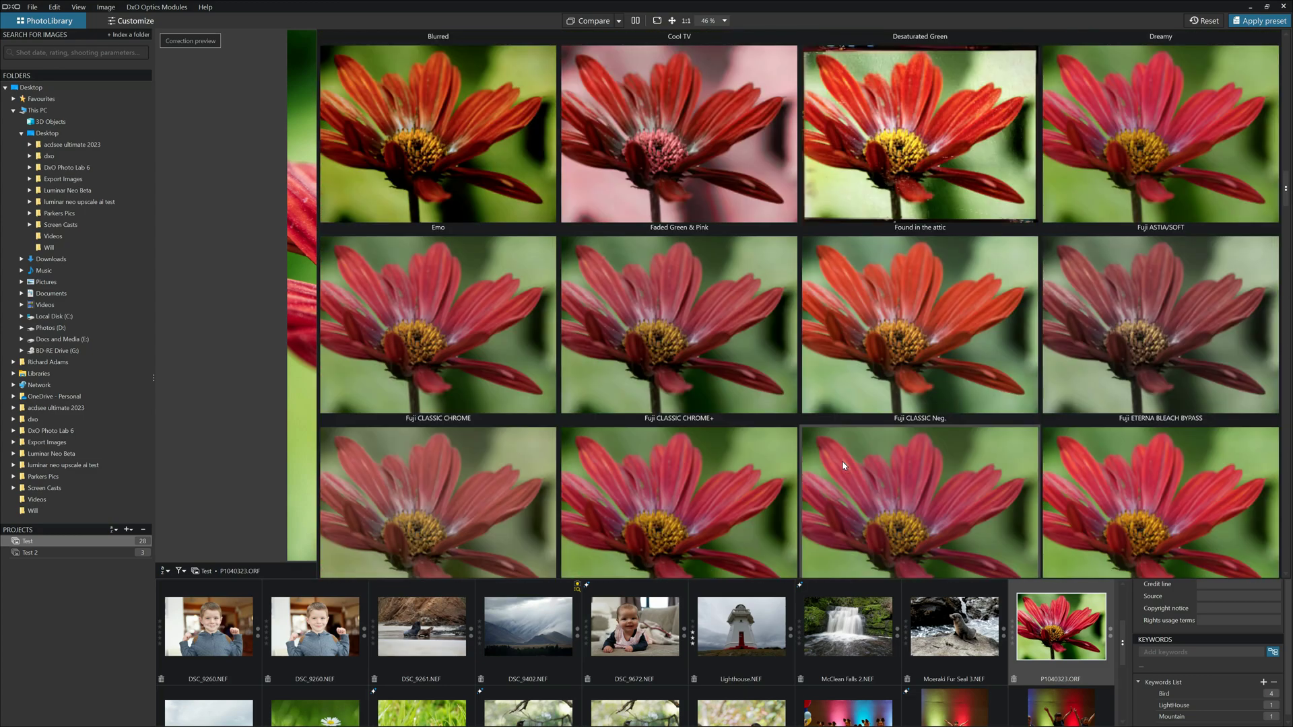
scroll(843, 464, "up", 7)
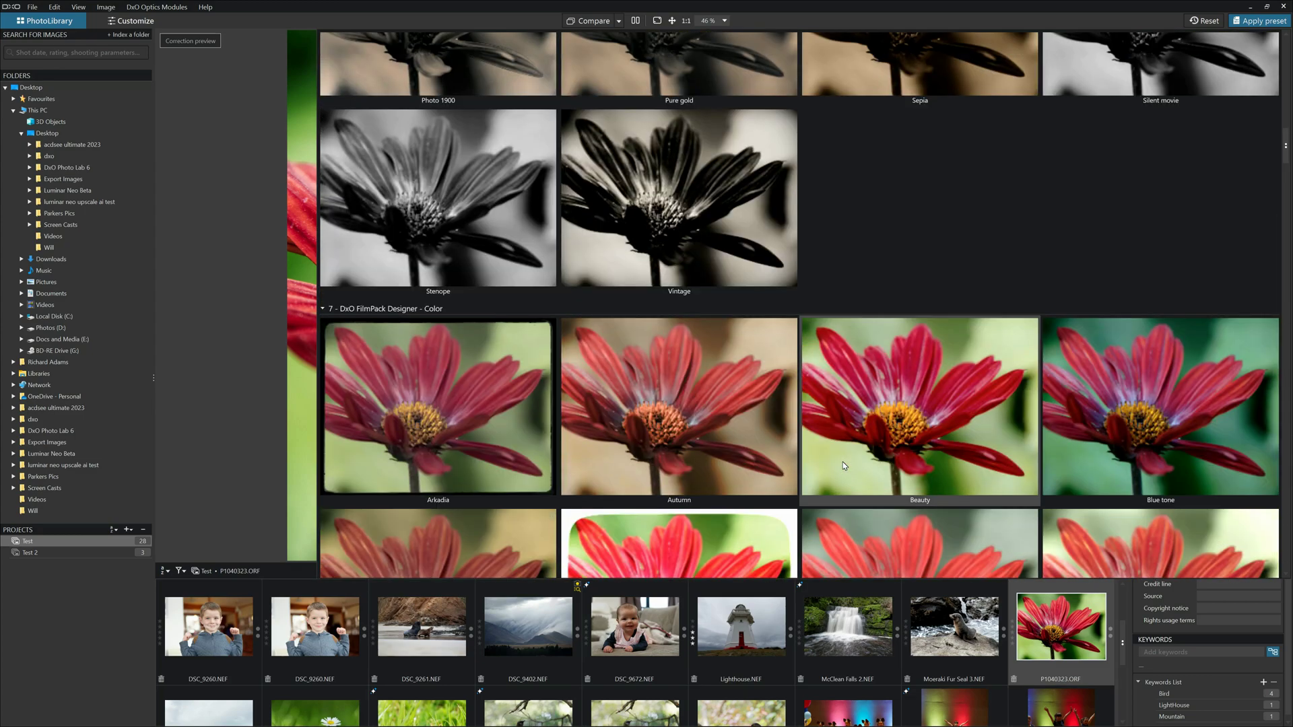
scroll(842, 464, "up", 8)
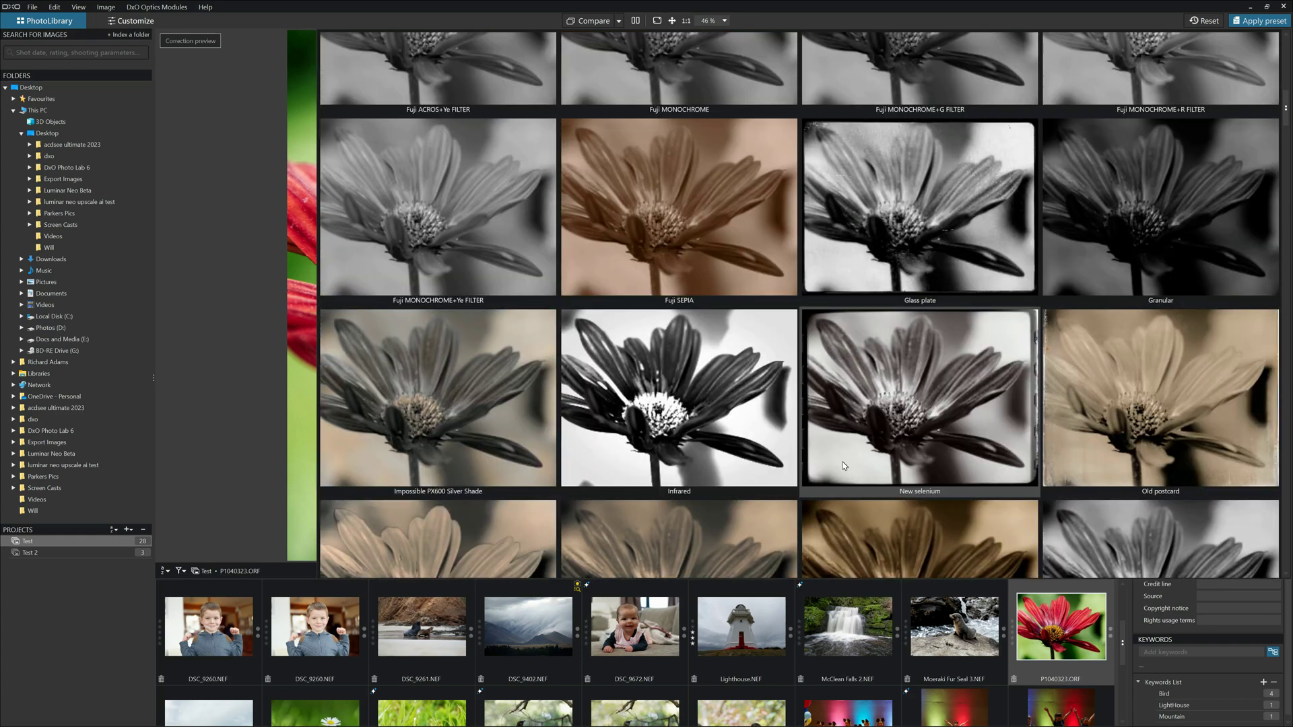
scroll(841, 463, "up", 8)
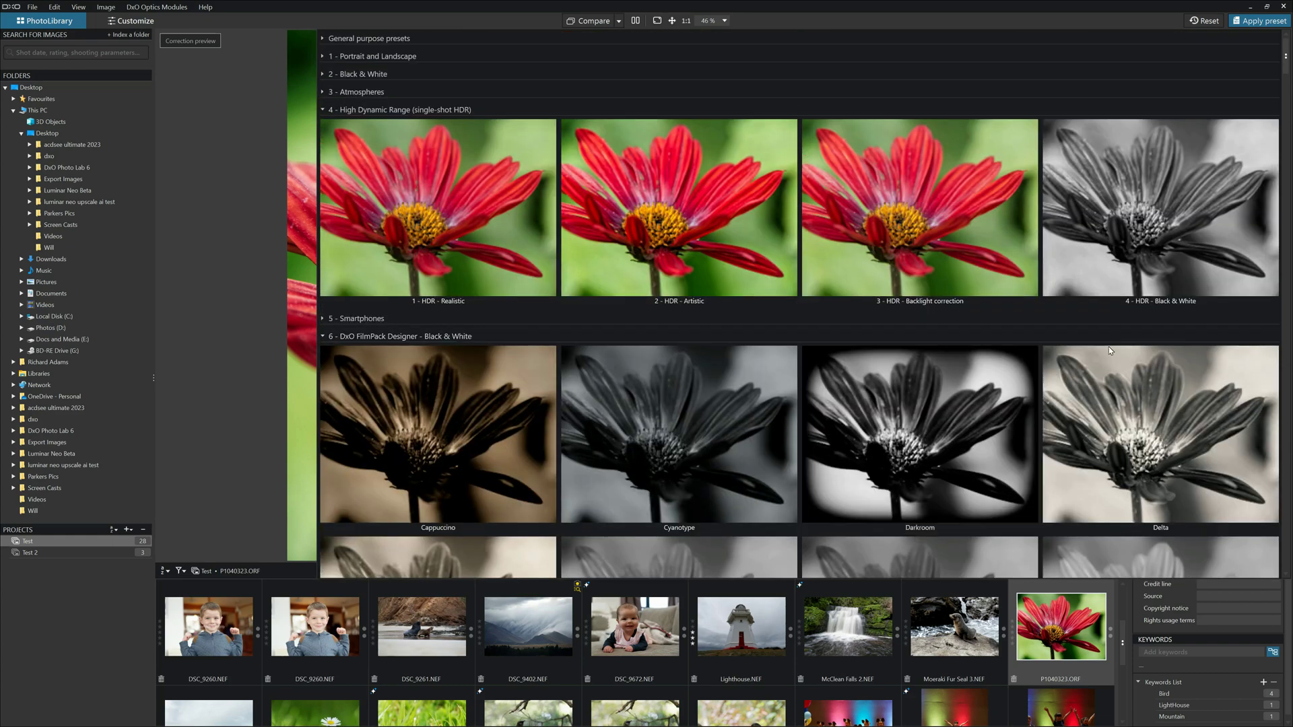
Apply the Darkroom black-and-white preset to the flower and copy its correction settings.
double_click(843, 465)
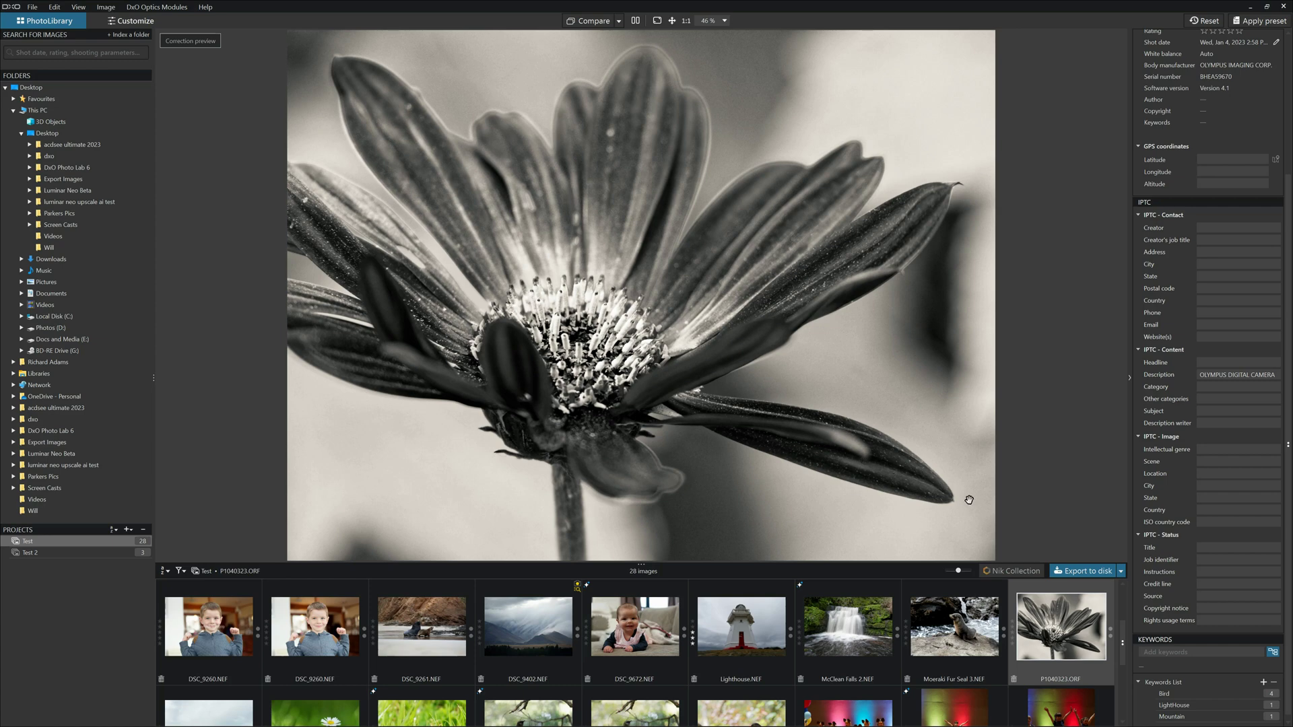
right_click(1048, 615)
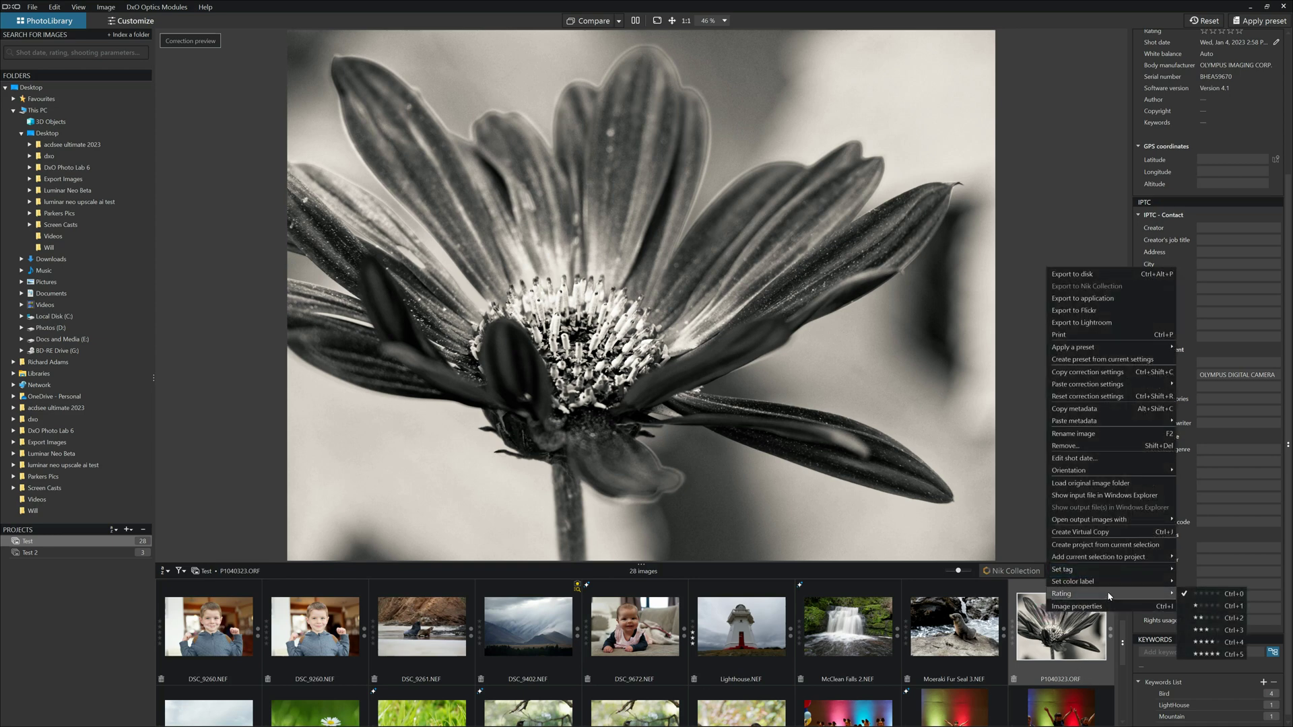
left_click(1098, 379)
Paste all of the flower's correction settings onto Moeraki Fur Seal 3.
left_click(957, 635)
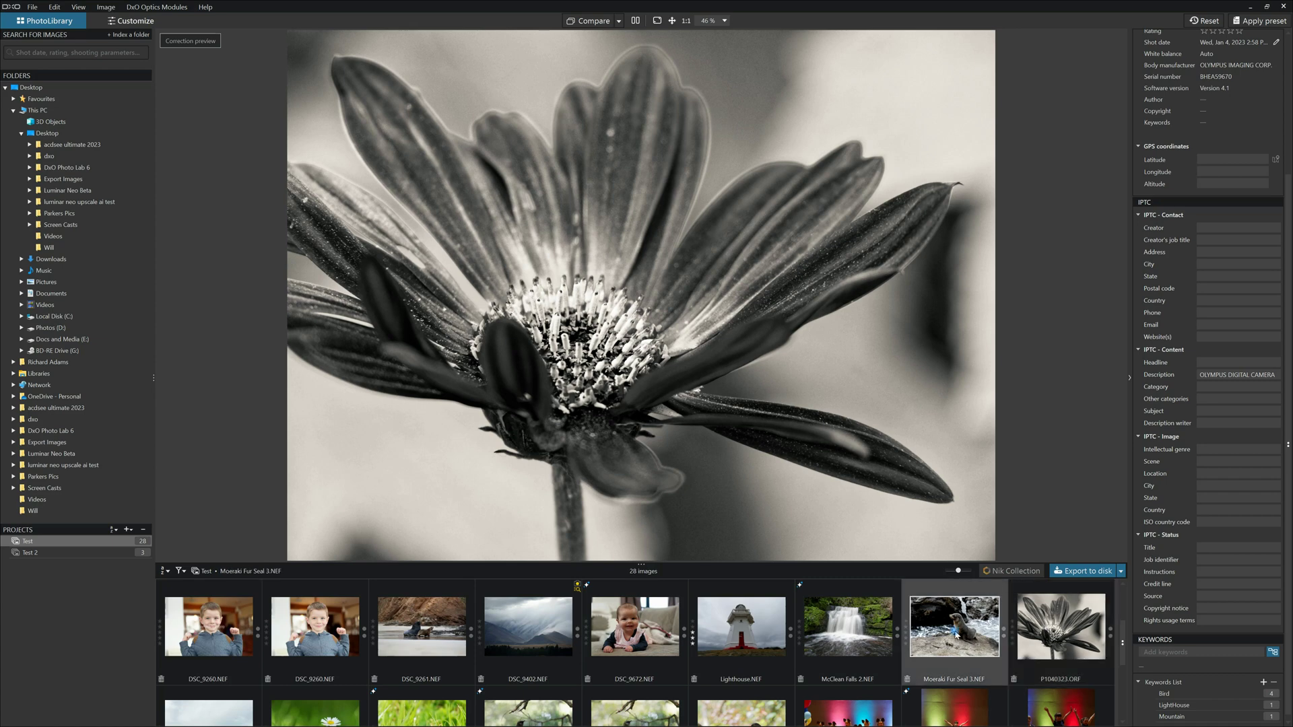
right_click(956, 634)
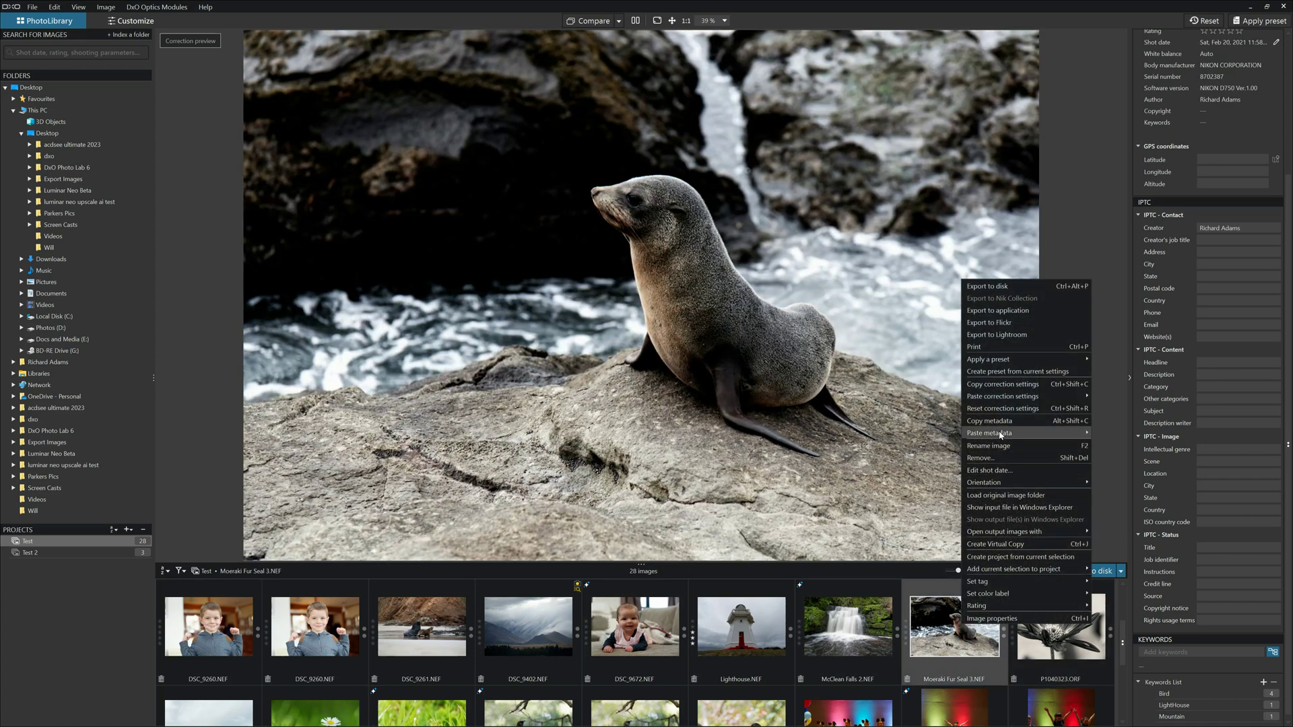
mouse_move(1021, 397)
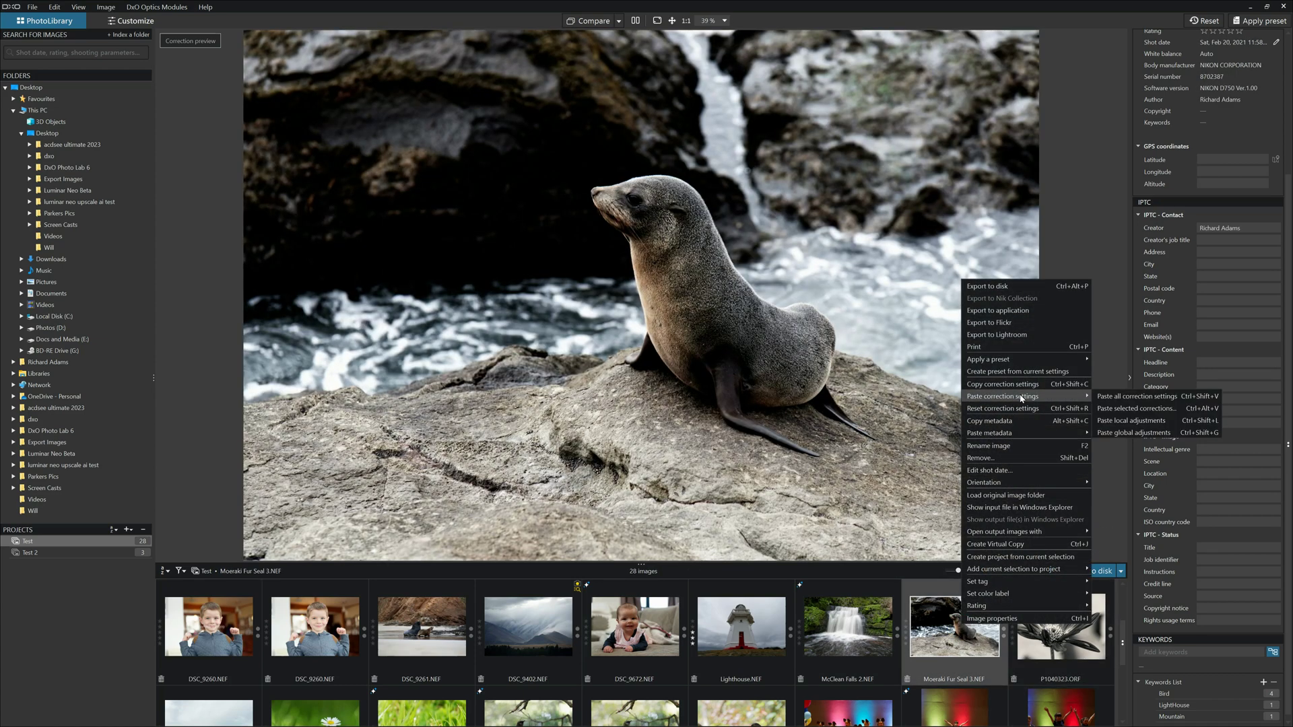
left_click(1136, 397)
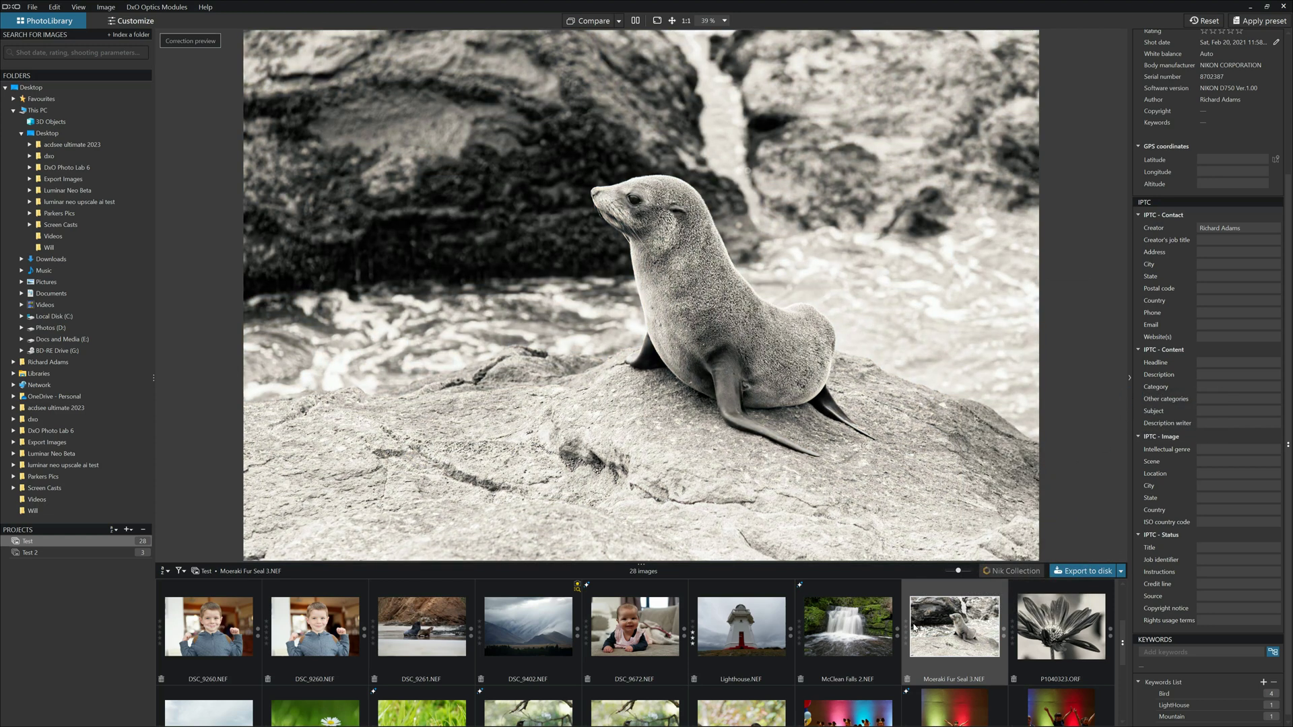
mouse_move(914, 628)
Reset the fur seal's corrections and open Lighthouse.NEF.
left_click(1203, 20)
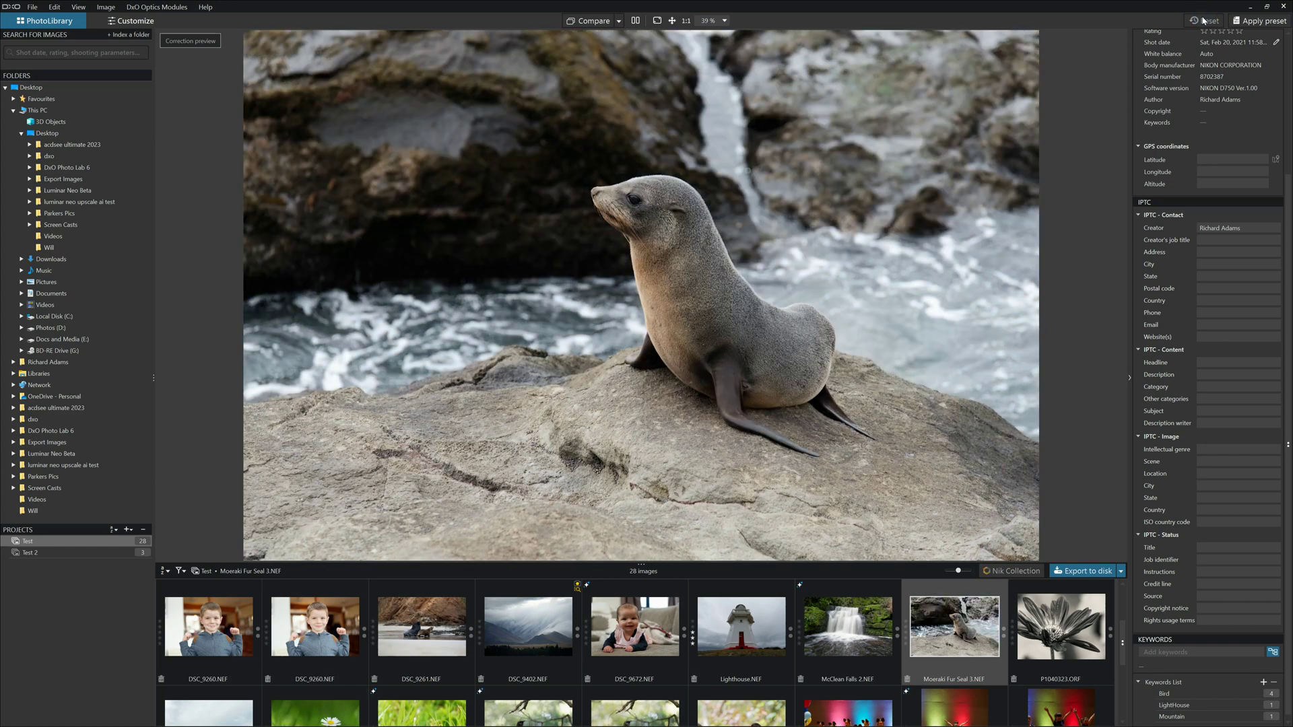
left_click(747, 632)
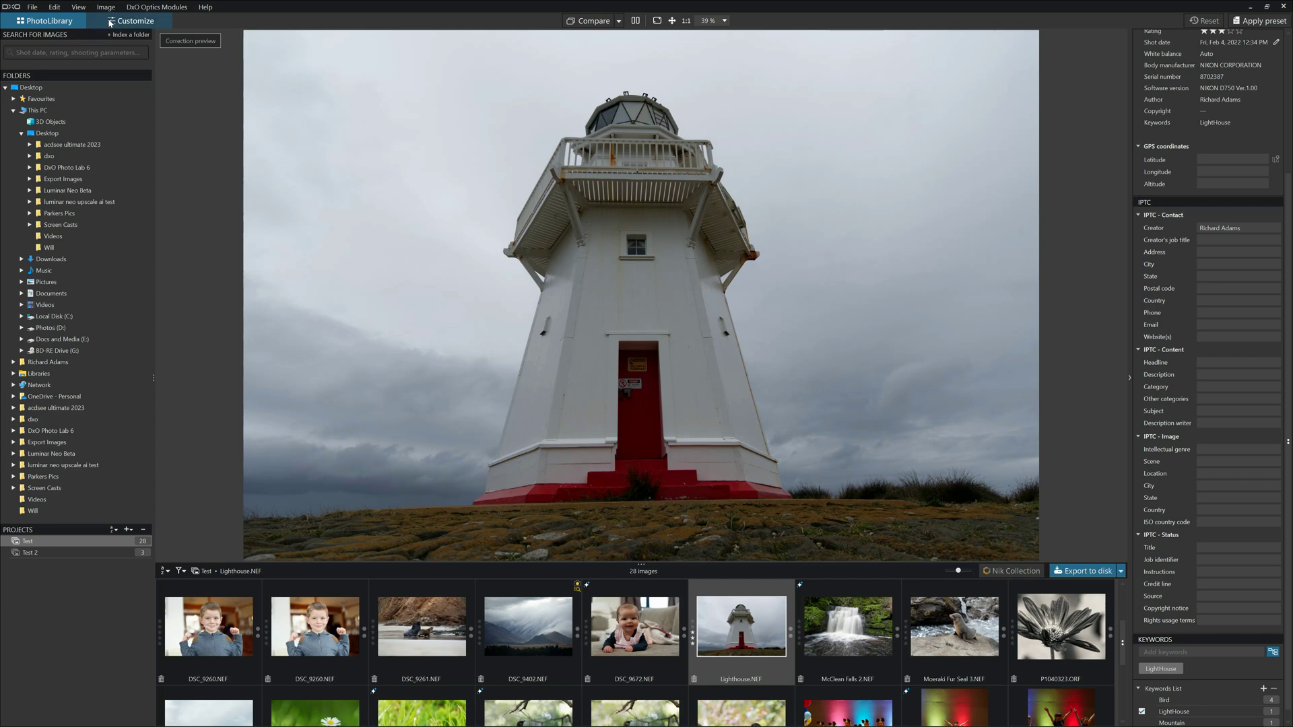
In Customize, apply 3 - Neutral colors, then 4 - Black & White to the lighthouse, then reset.
left_click(138, 21)
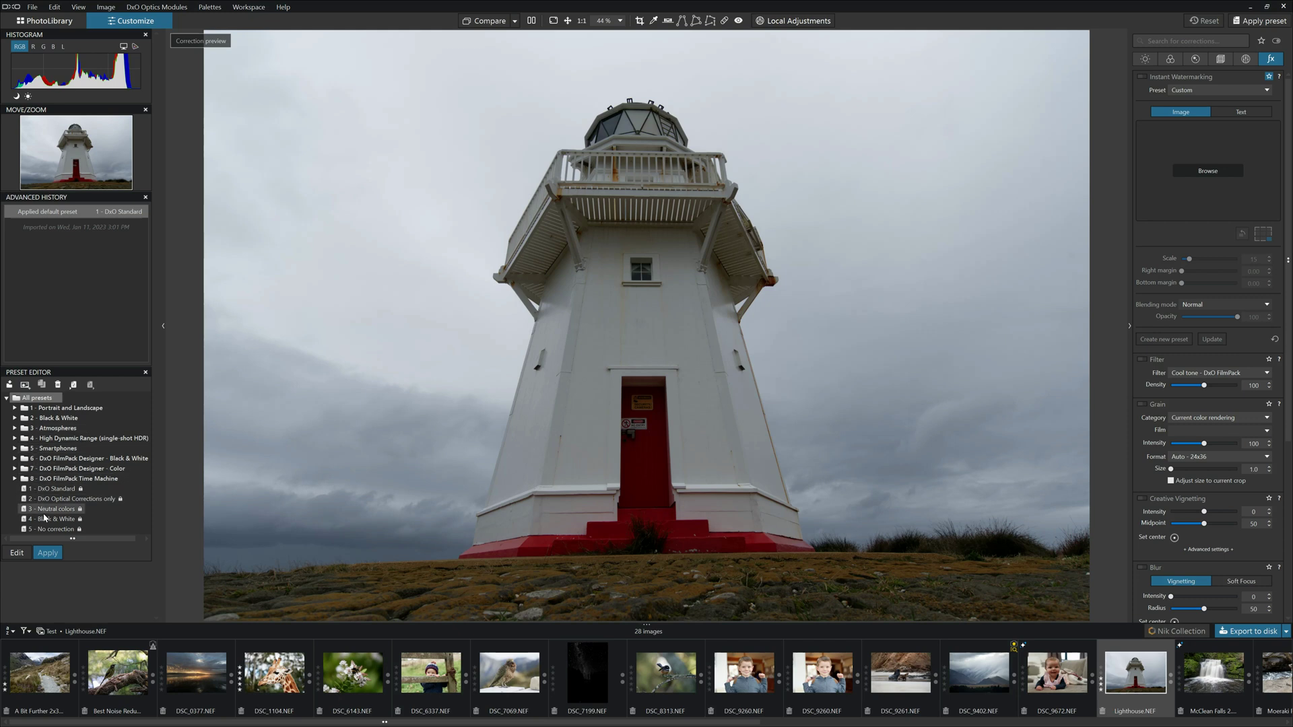
left_click(57, 489)
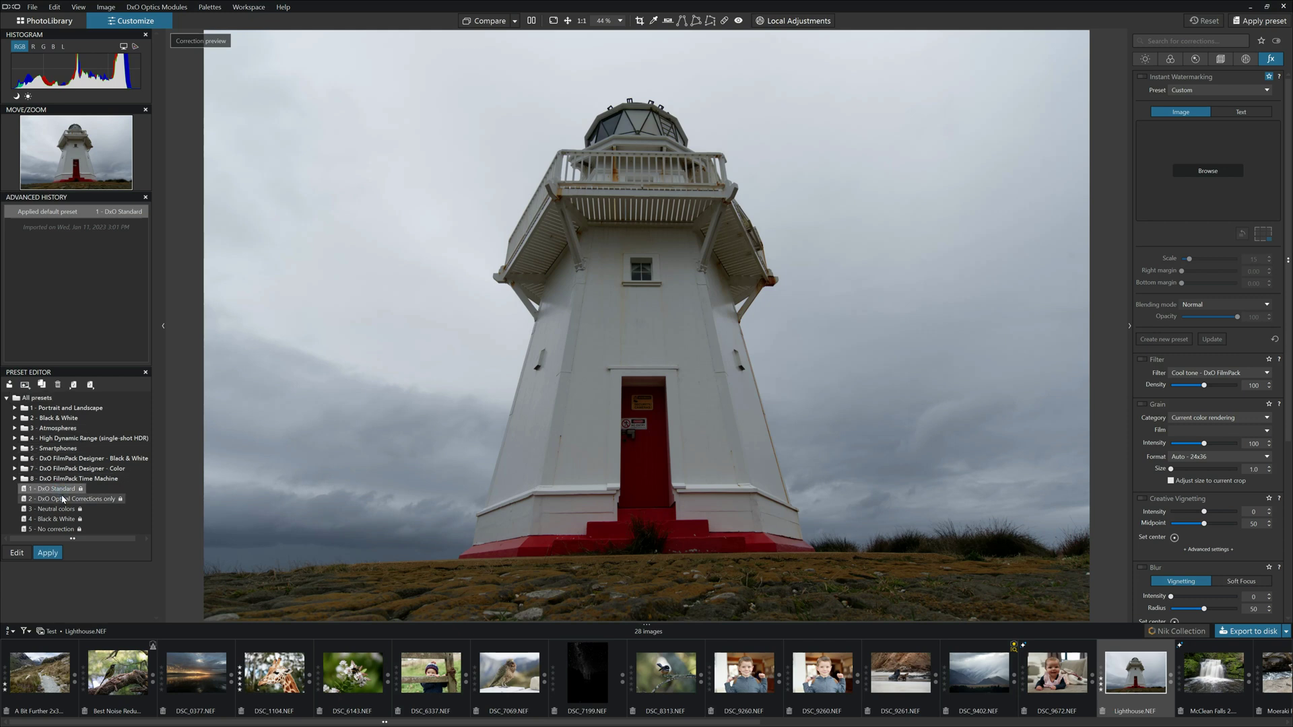
left_click(53, 509)
left_click(49, 555)
left_click(51, 520)
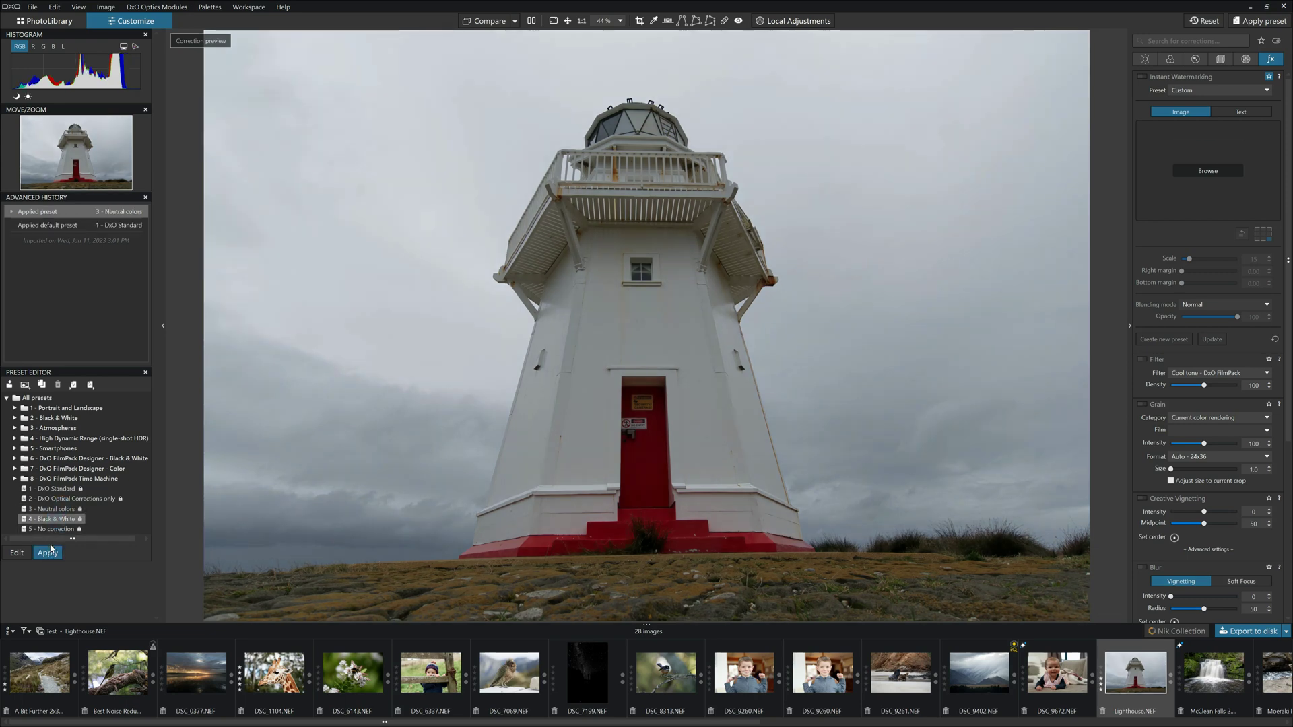
left_click(49, 552)
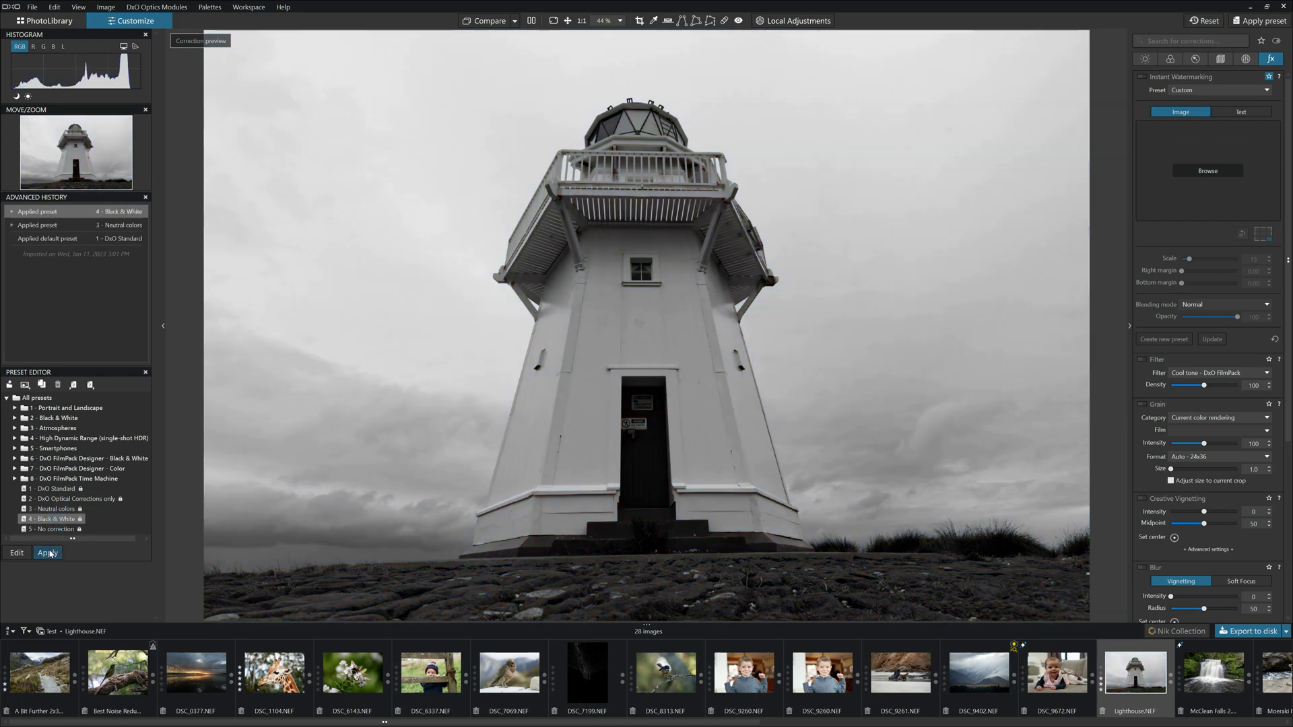
left_click(1215, 27)
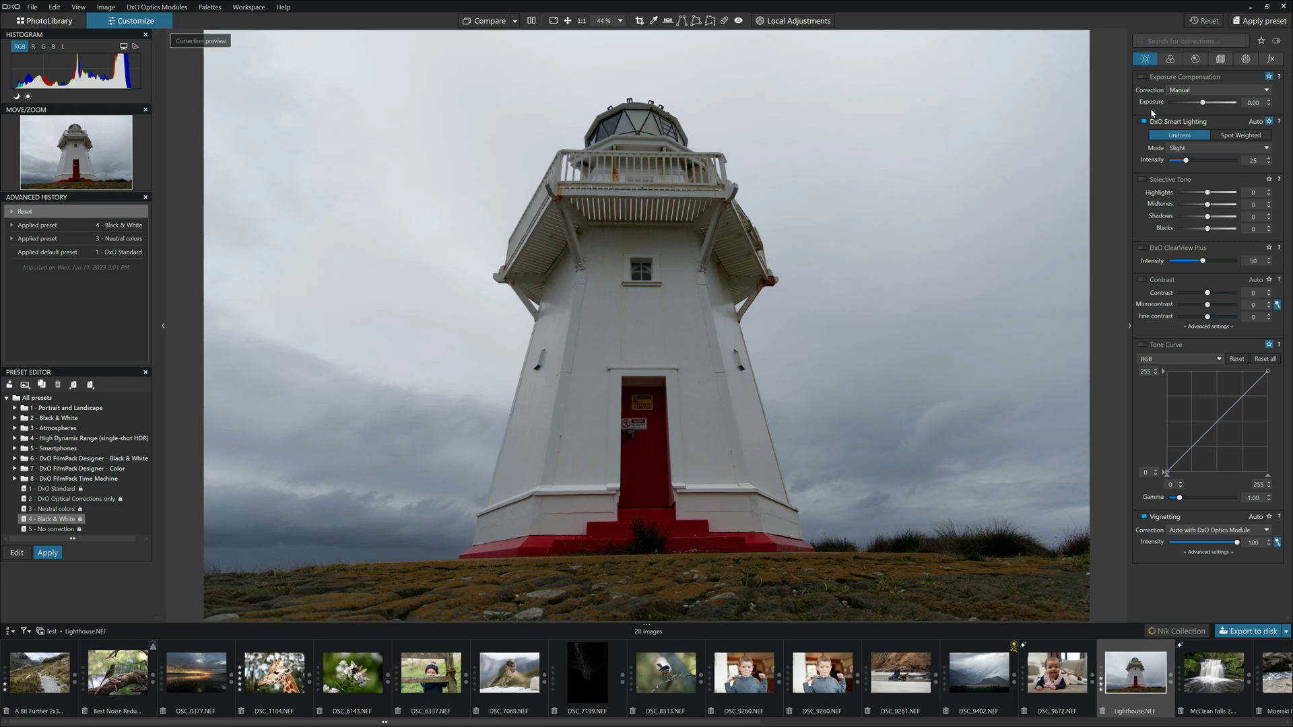
Set exposure compensation to 0.98, then switch exposure compensation off.
left_click(1221, 106)
left_click_drag(1220, 103, 1212, 103)
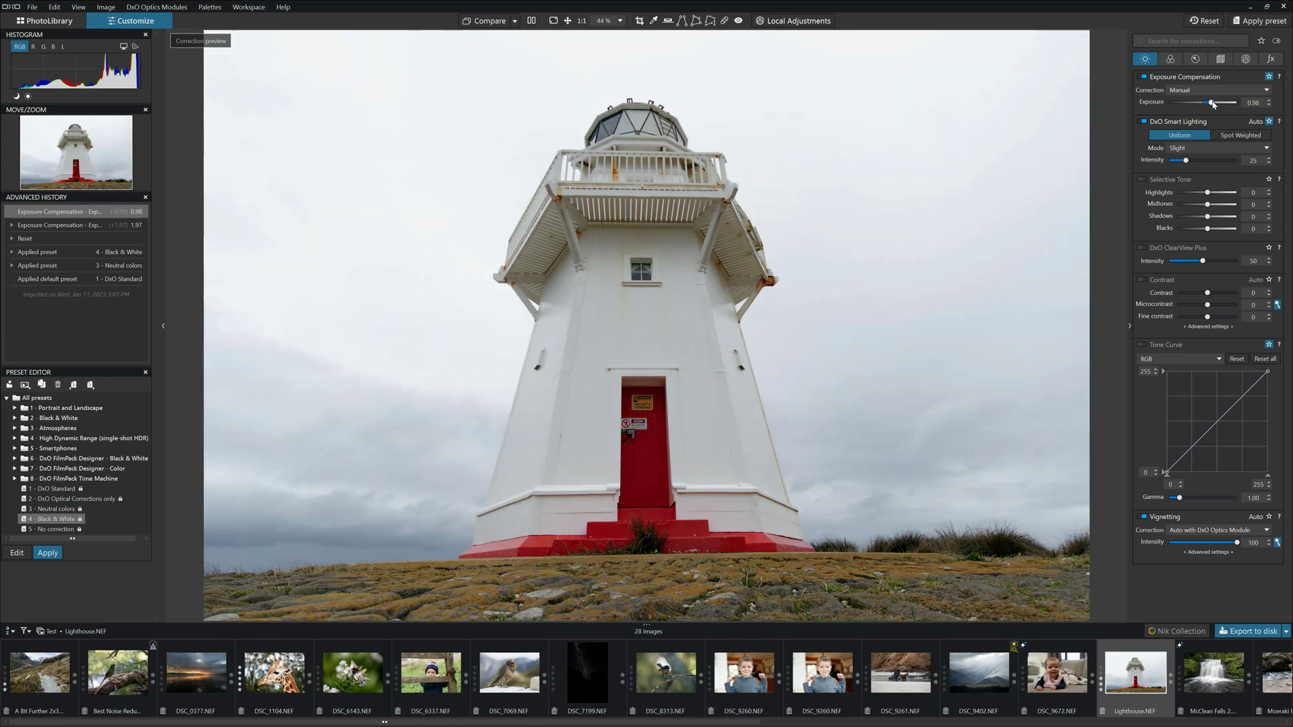
left_click(1144, 77)
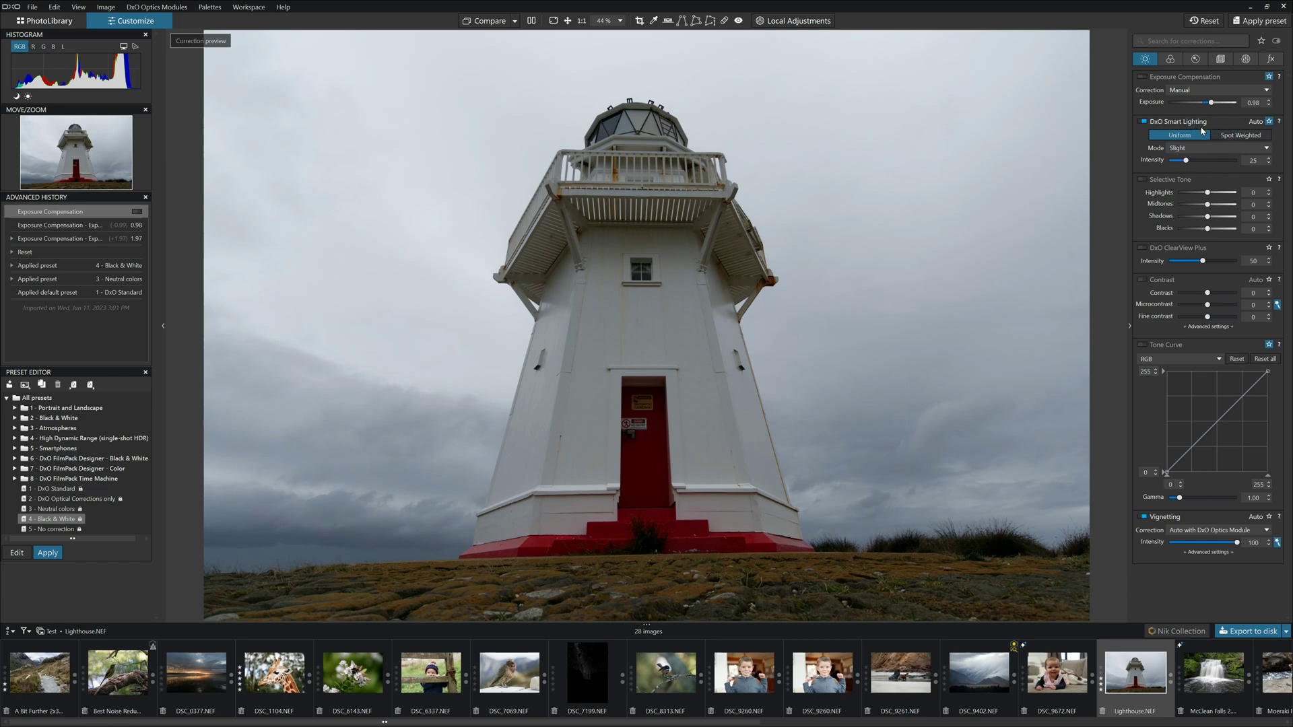
Set DxO Smart Lighting to Strong mode with Spot Weighted metering.
left_click(1200, 148)
left_click(1193, 180)
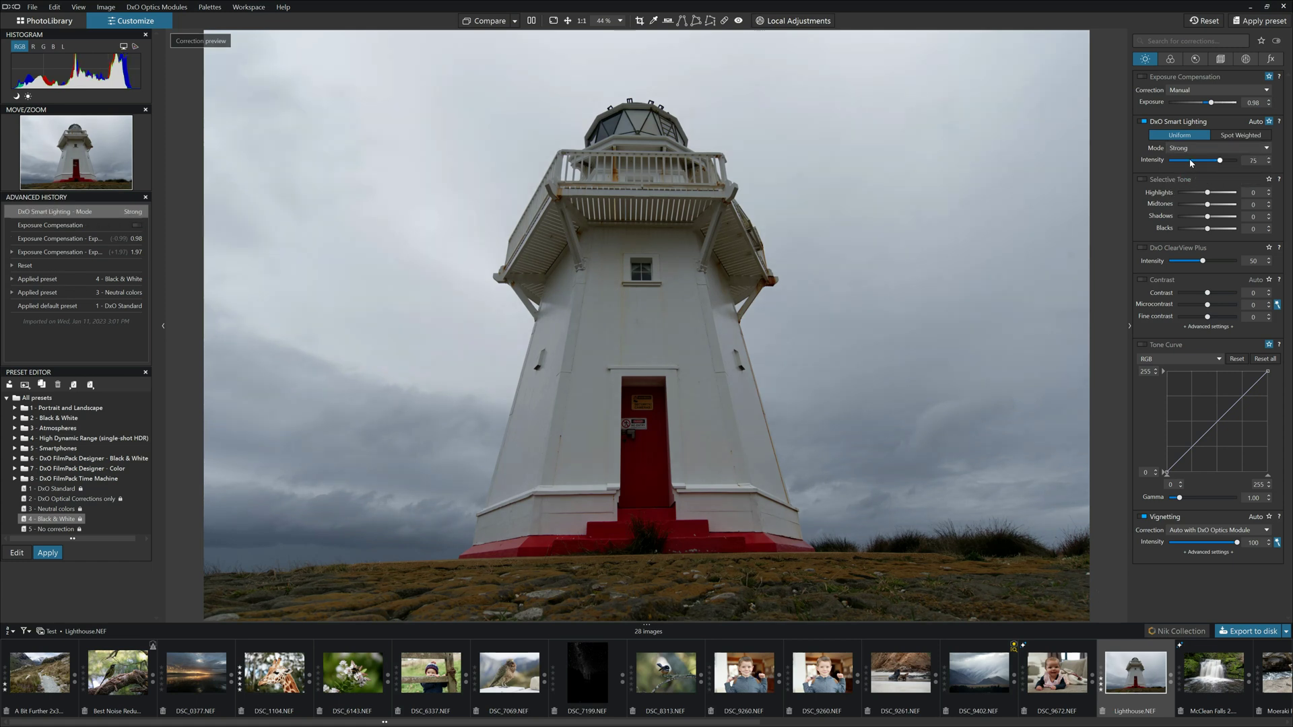
left_click(1240, 135)
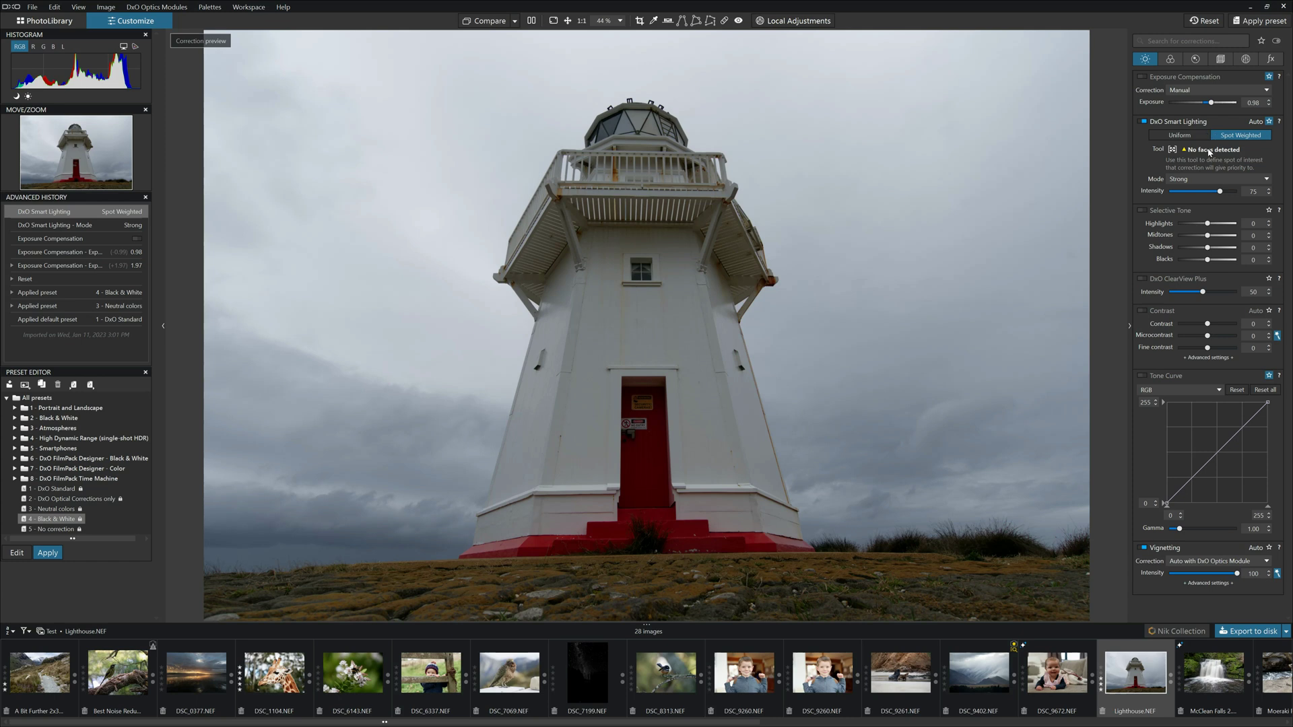
Spot-weight Smart Lighting on the lighthouse wall, compare Medium and Strong, and set intensity to 63.
left_click(1173, 150)
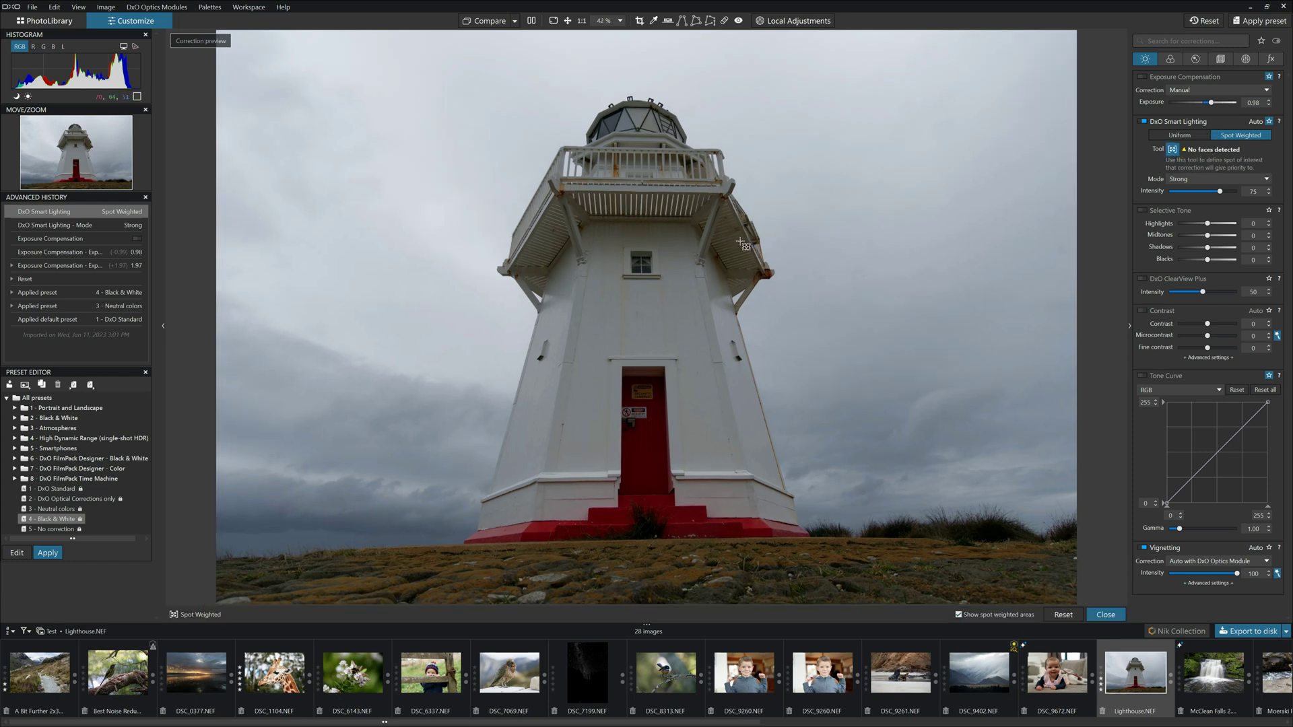
left_click_drag(632, 308, 676, 335)
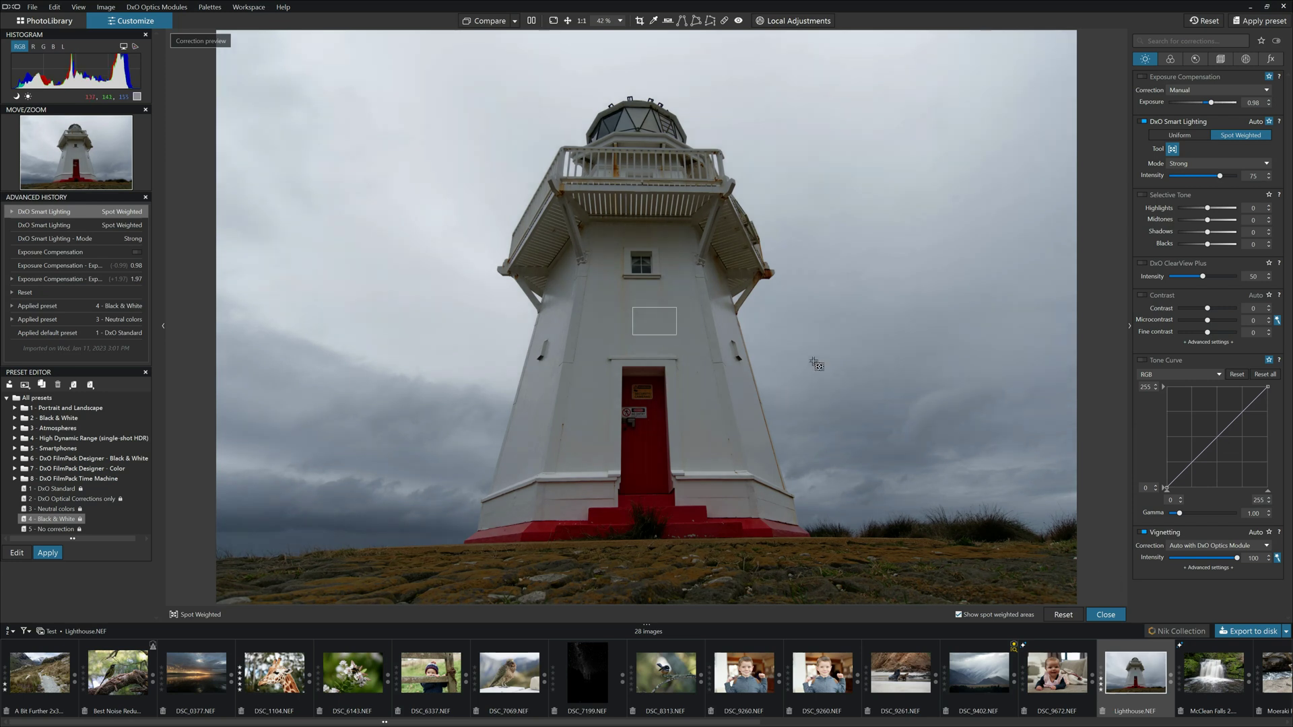
left_click(1203, 166)
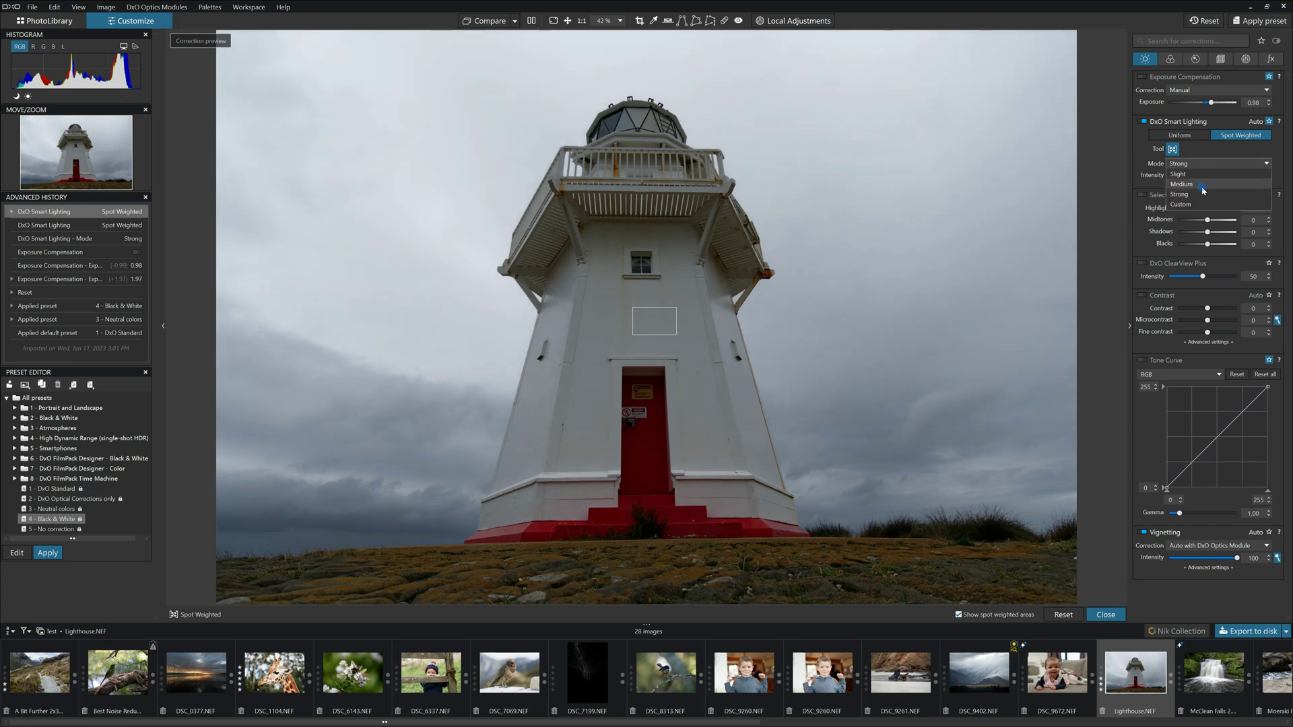
left_click(1202, 190)
left_click(1203, 164)
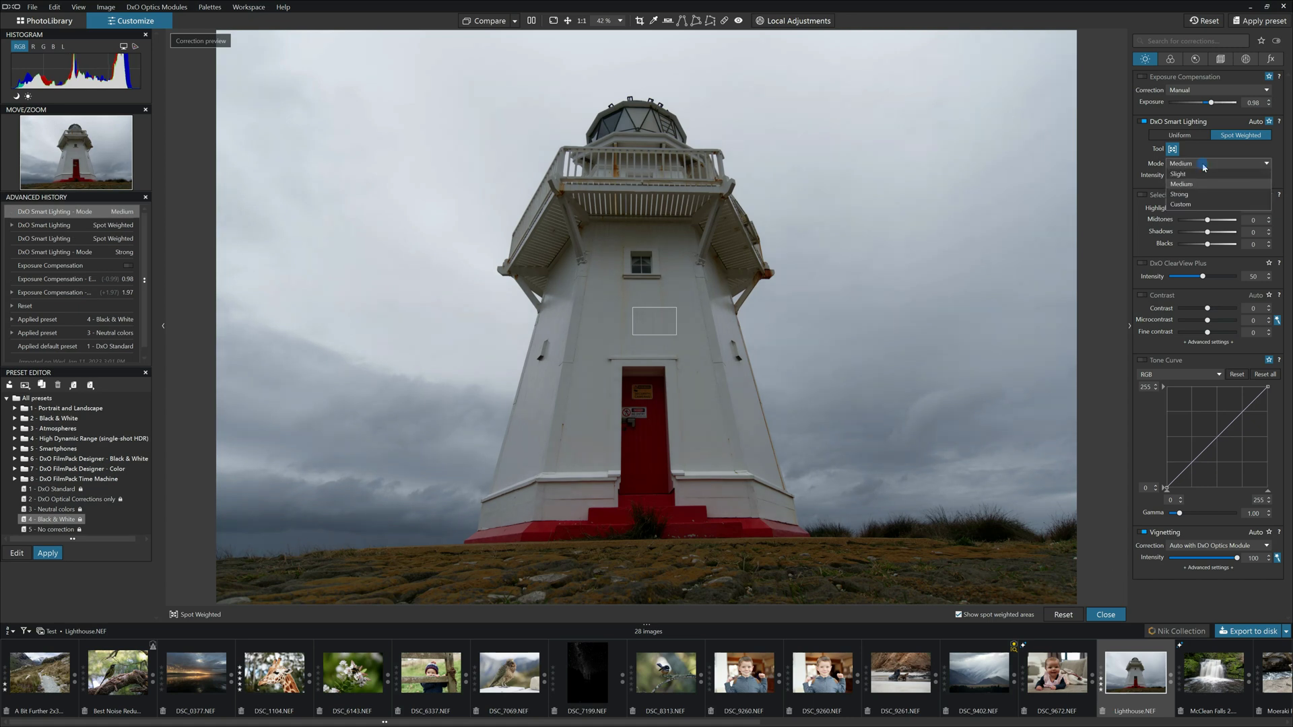
left_click(1204, 199)
left_click(1197, 162)
left_click(1198, 160)
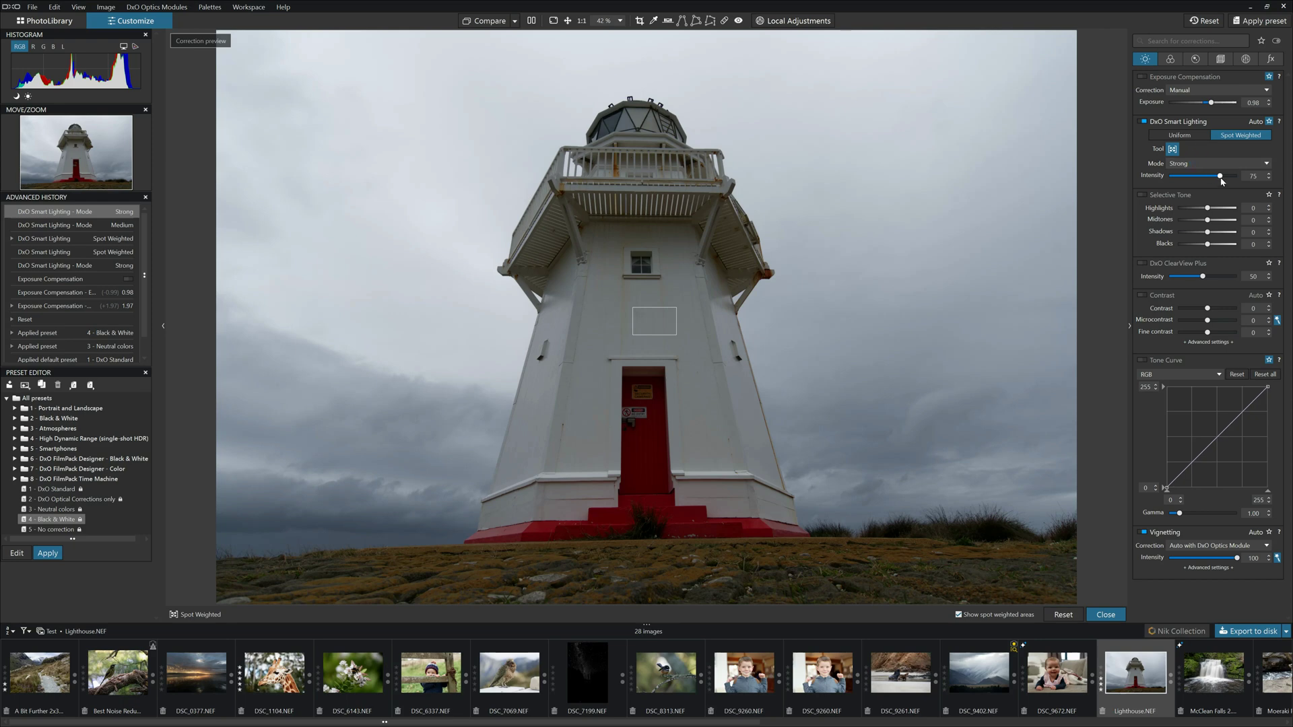
left_click_drag(1221, 177, 1194, 186)
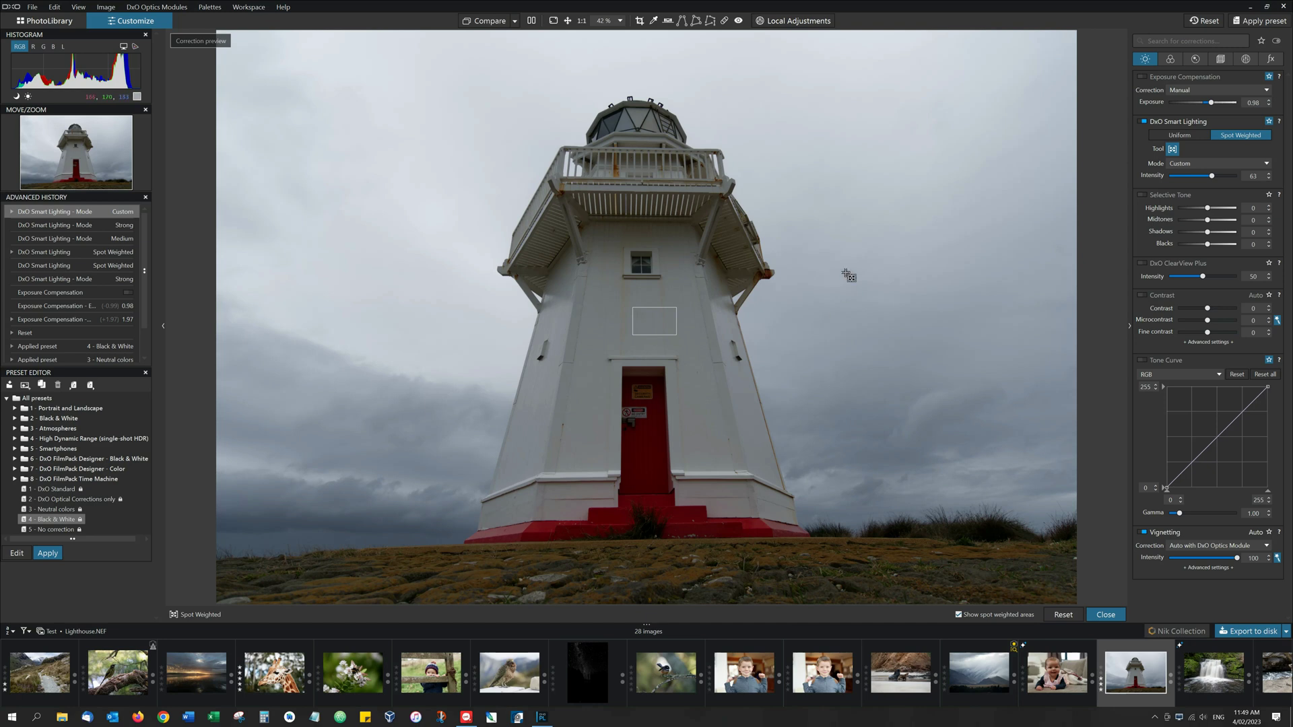
Enable ClearView Plus at intensity 37, then toggle it off, on and off to compare.
left_click(1138, 264)
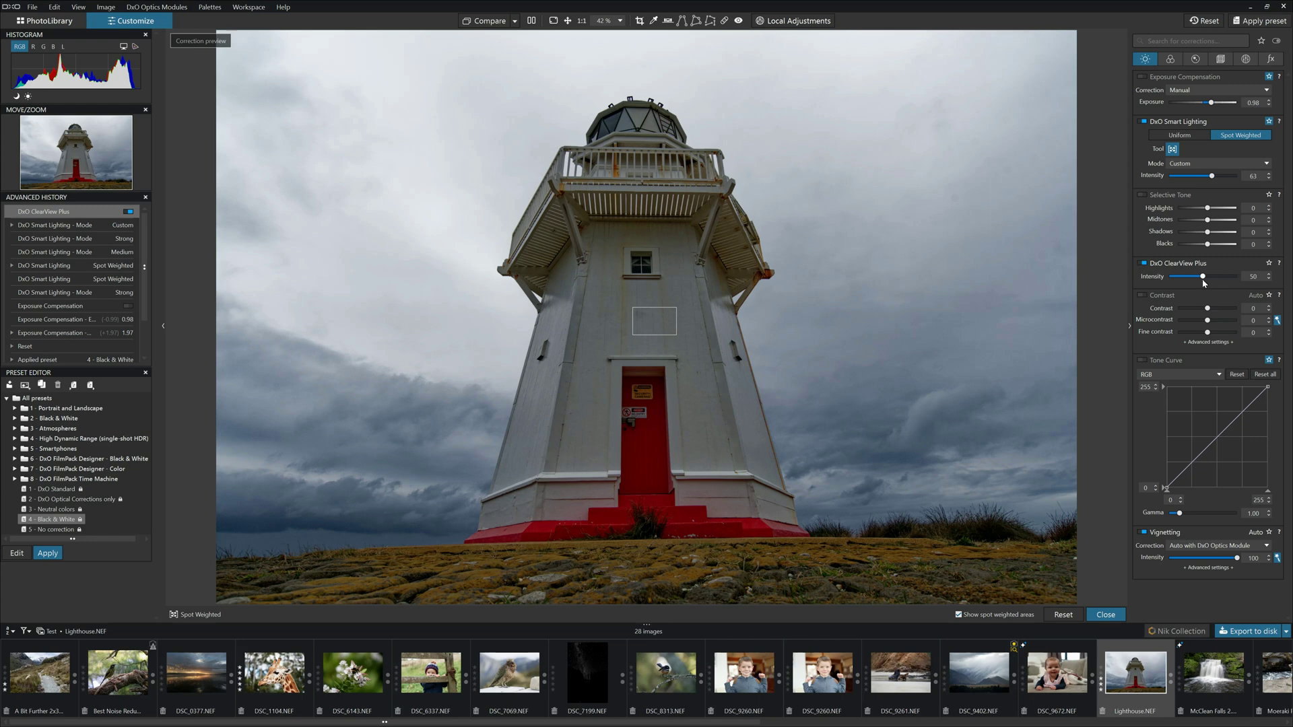
mouse_move(1202, 276)
left_mouse_down()
mouse_move(1175, 276)
mouse_move(1236, 278)
mouse_move(1194, 277)
left_mouse_up()
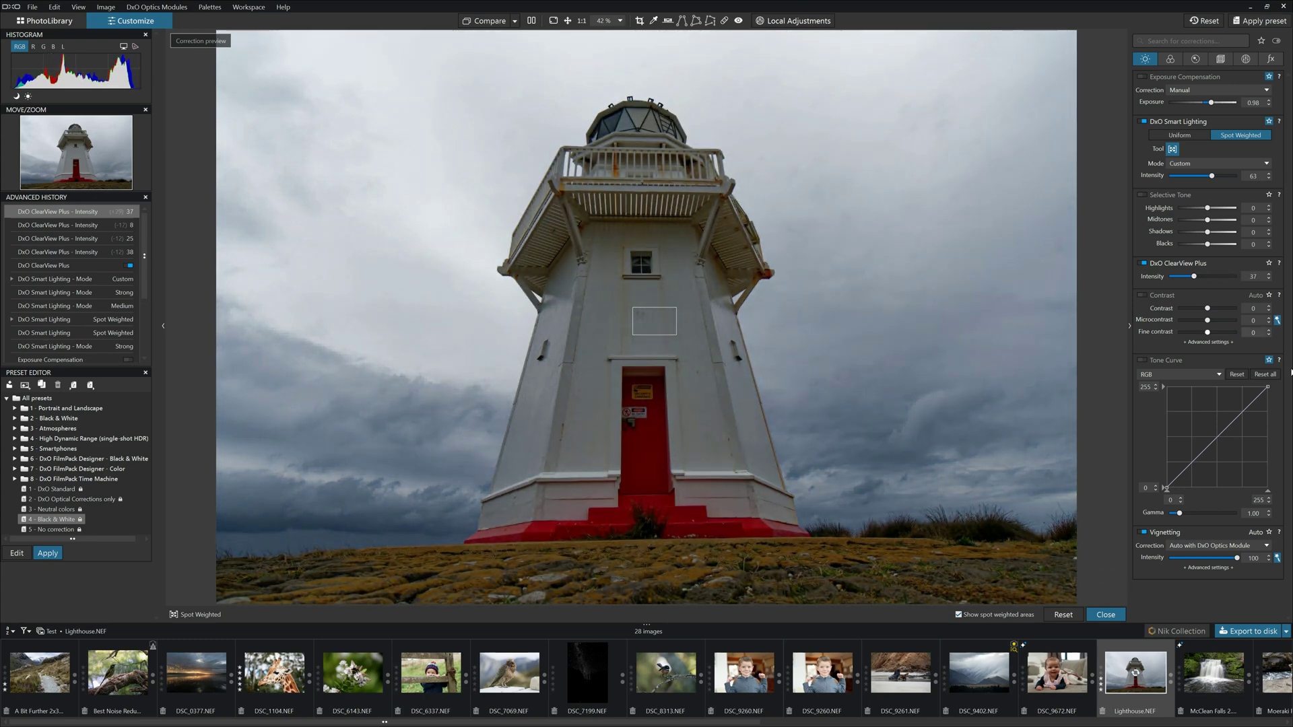
left_click(1144, 263)
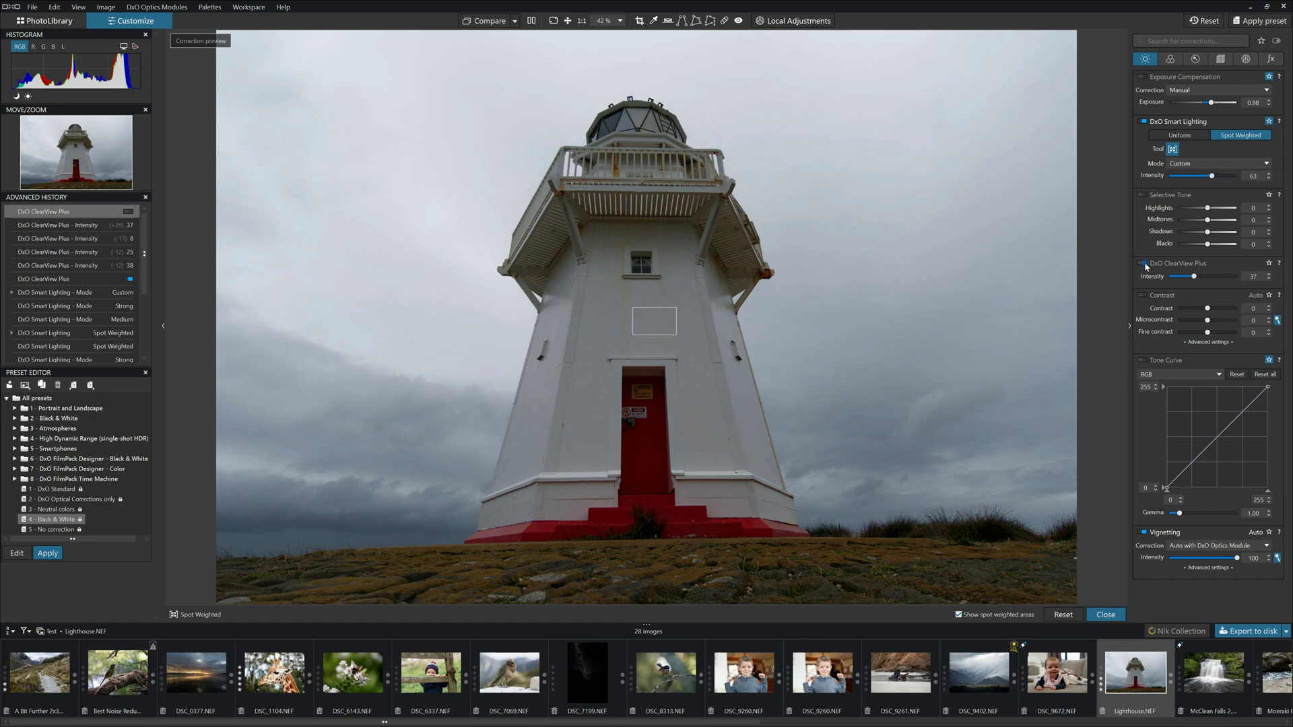
left_click(1145, 263)
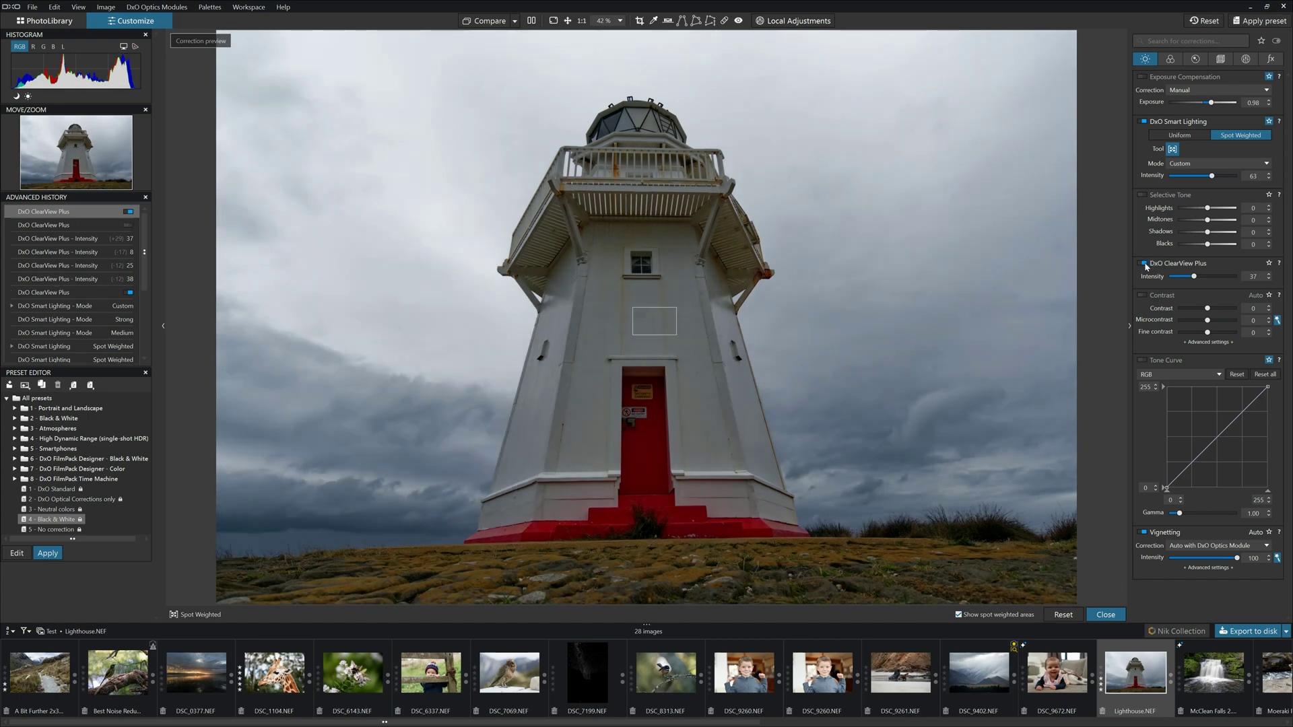
left_click(1144, 264)
Turn on Contrast correction, then toggle Vignetting off and on twice, leaving it enabled.
left_click(1141, 296)
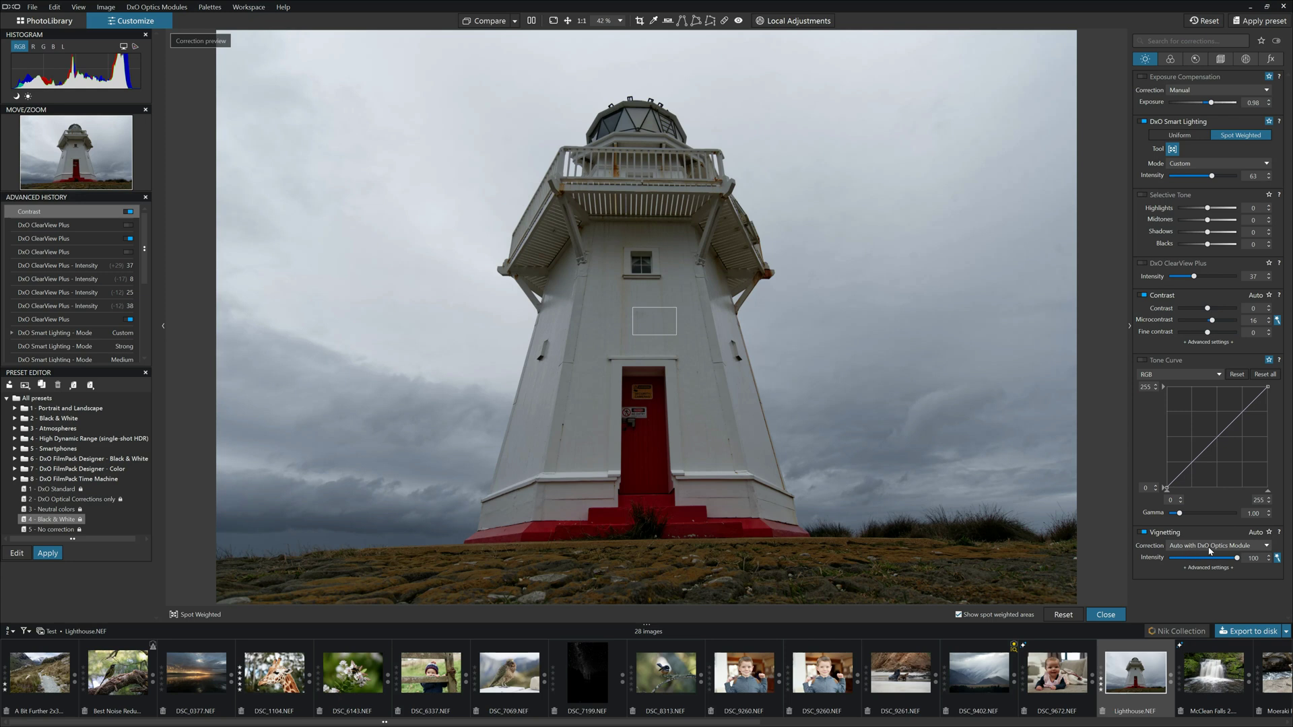
left_click(1142, 532)
left_click(1142, 532)
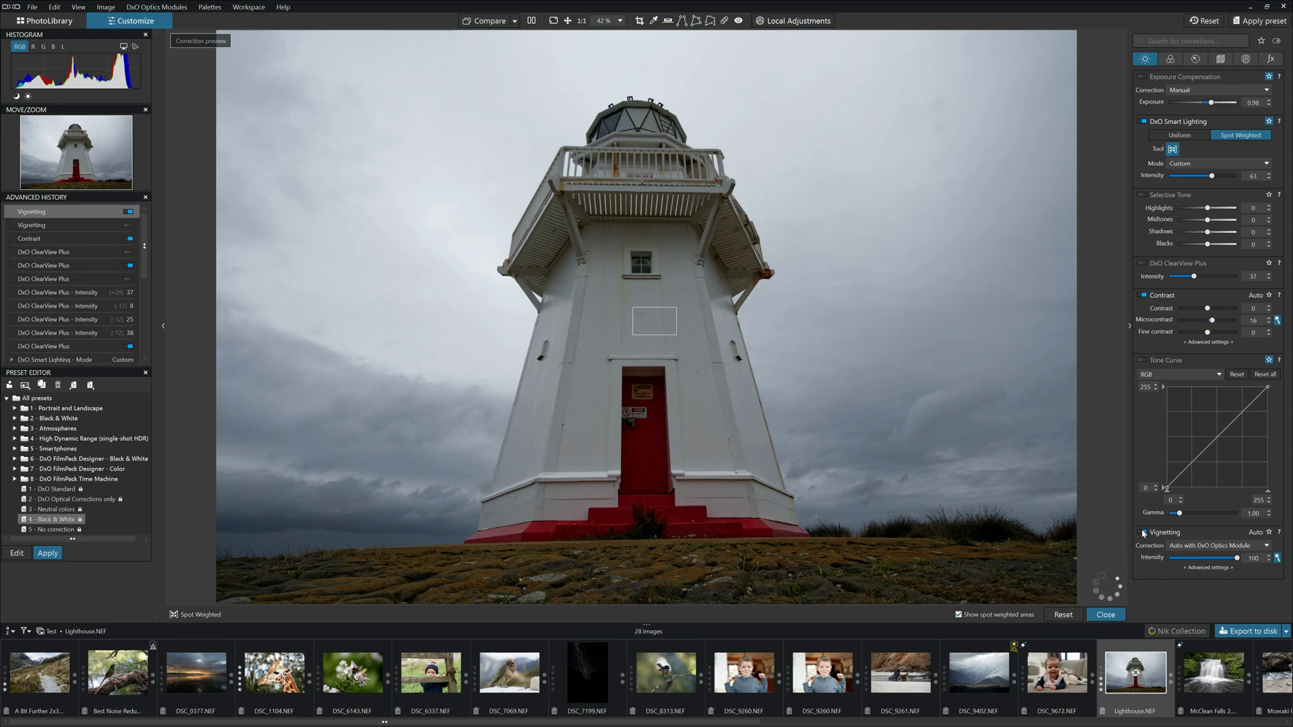
left_click(1143, 532)
left_click(1142, 531)
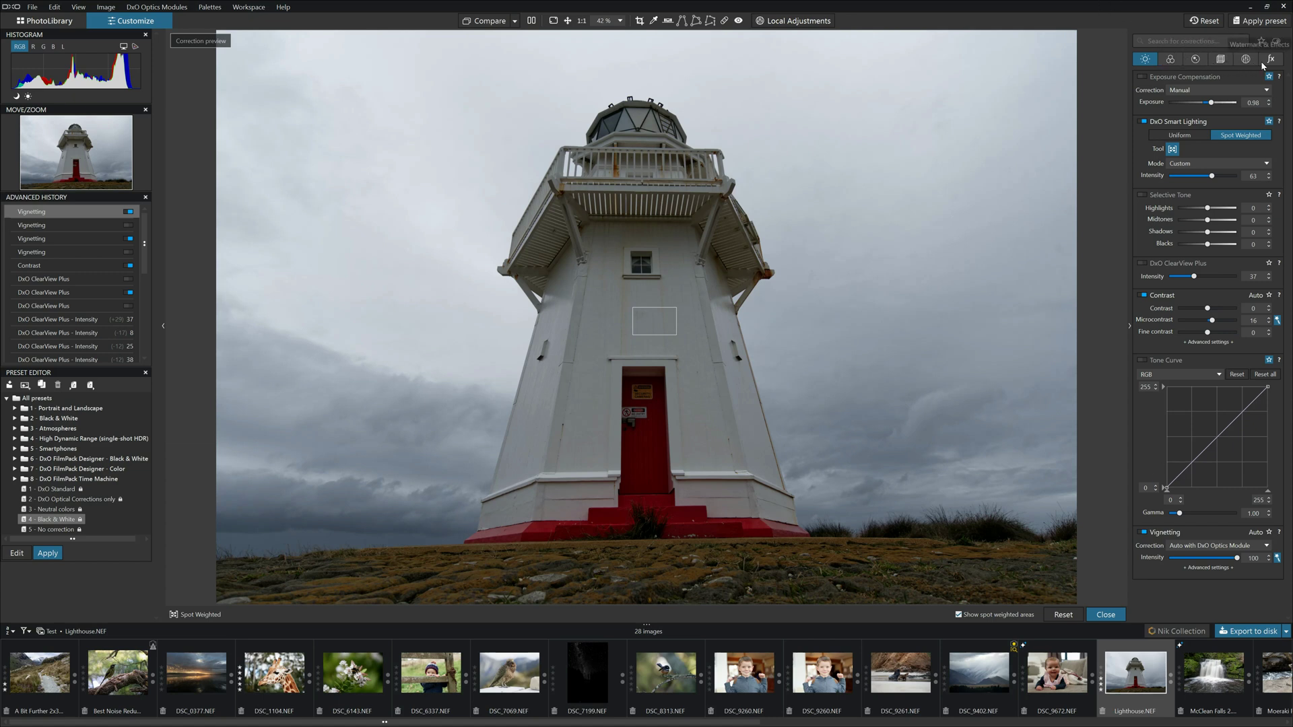
Pick a custom white balance from several spots on the lighthouse wall (5310, tint 2).
left_click(1171, 60)
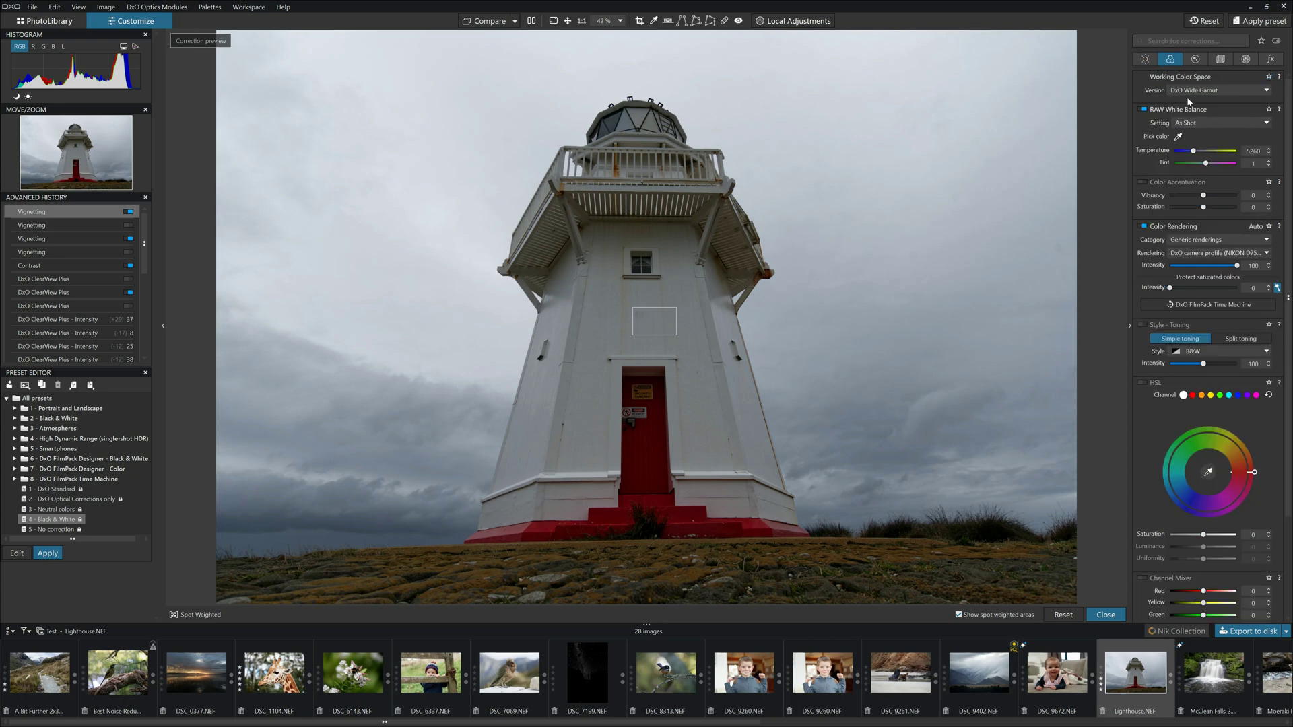
left_click(1178, 137)
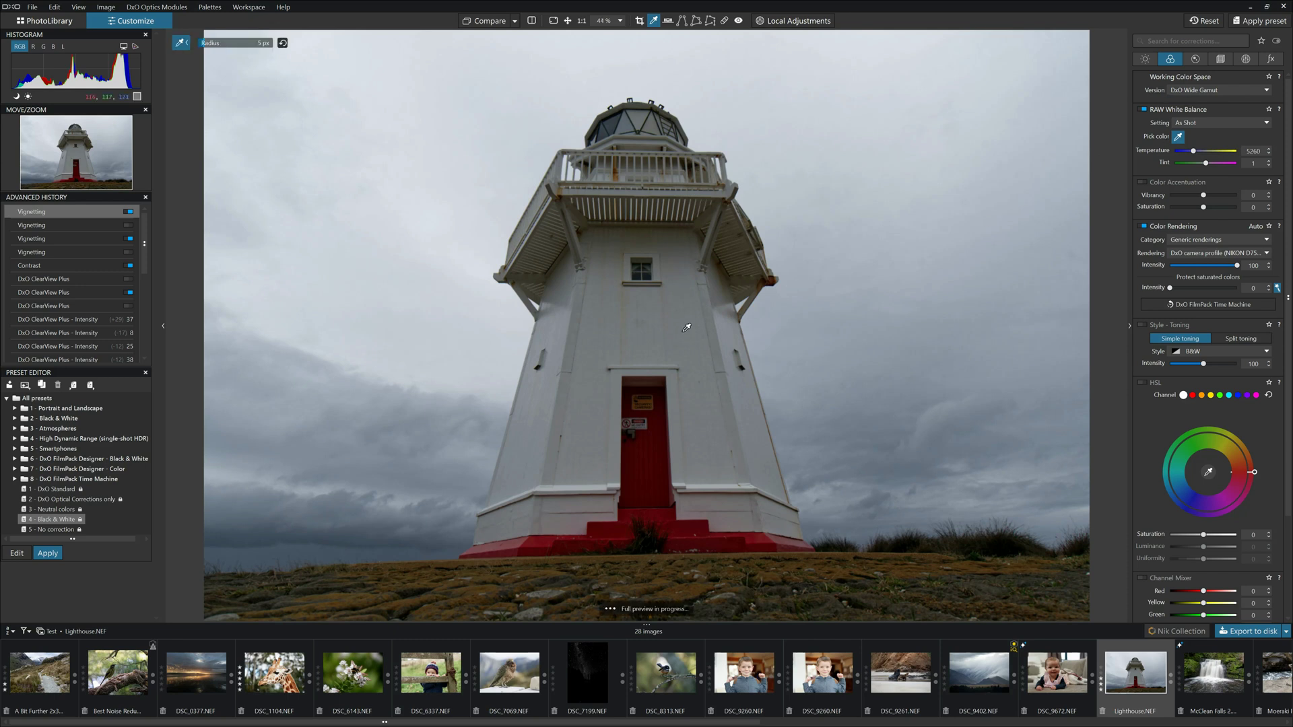
left_click(682, 330)
left_click(842, 516)
left_click(732, 369)
left_click(734, 451)
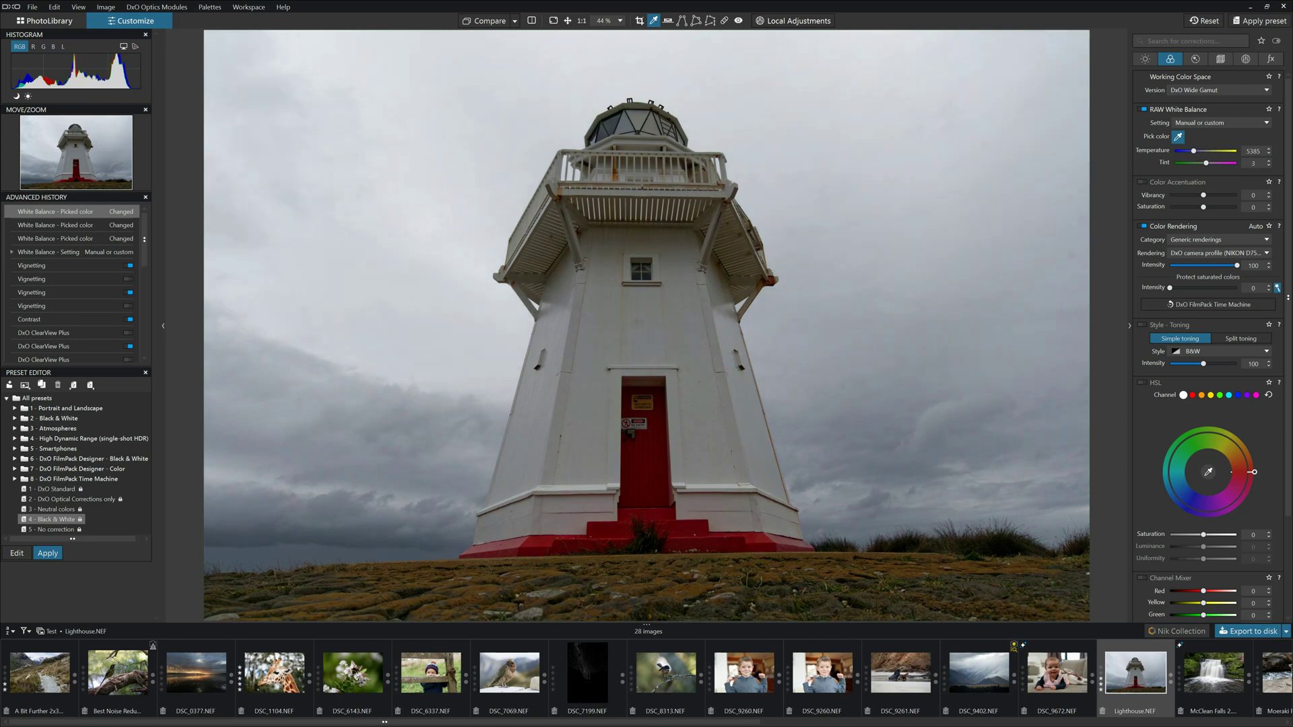
Switch off white balance correction and browse the rendering lists, keeping Generic renderings.
left_click(1143, 109)
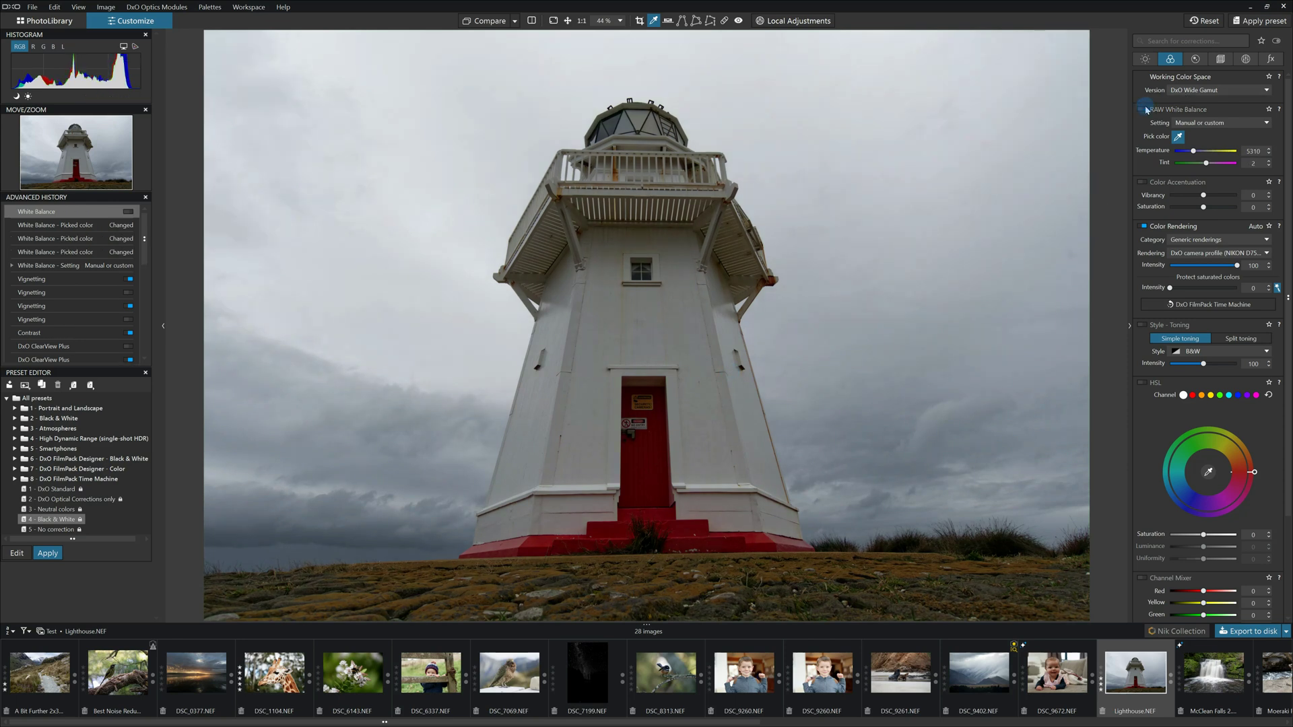
left_click(1219, 253)
left_click(1216, 249)
left_click(1212, 241)
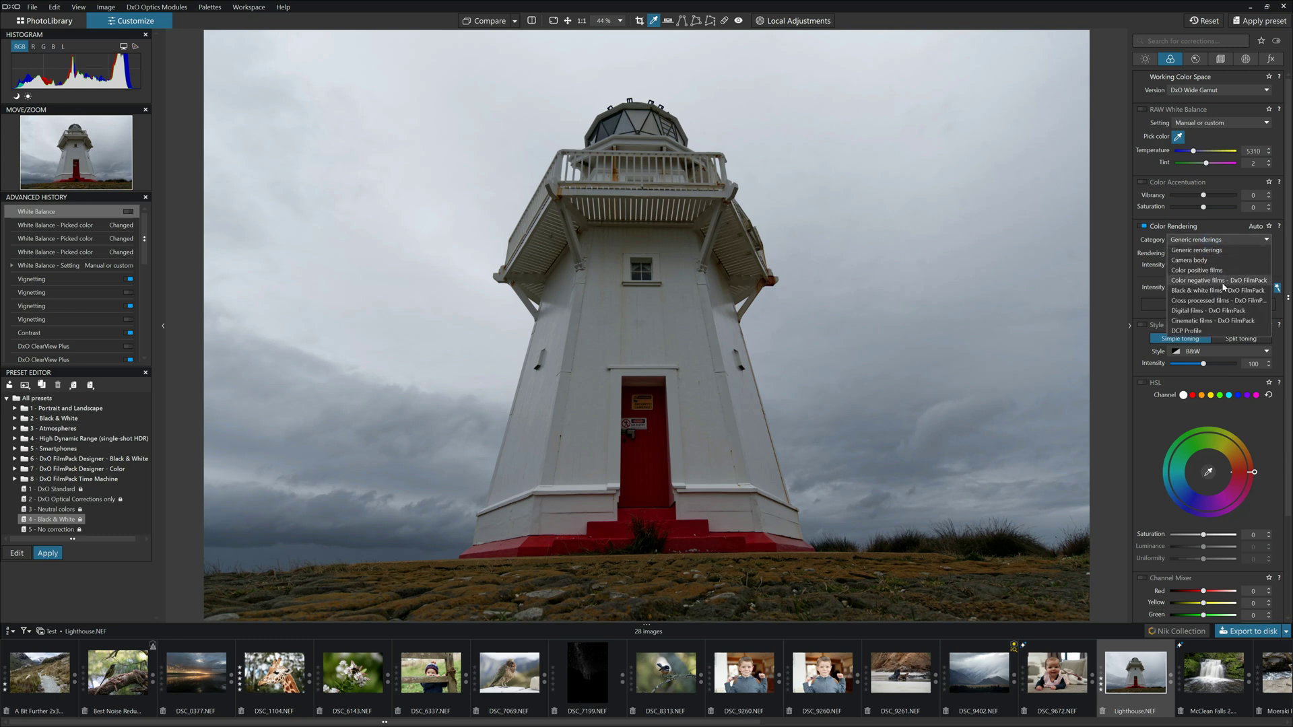
left_click(1134, 303)
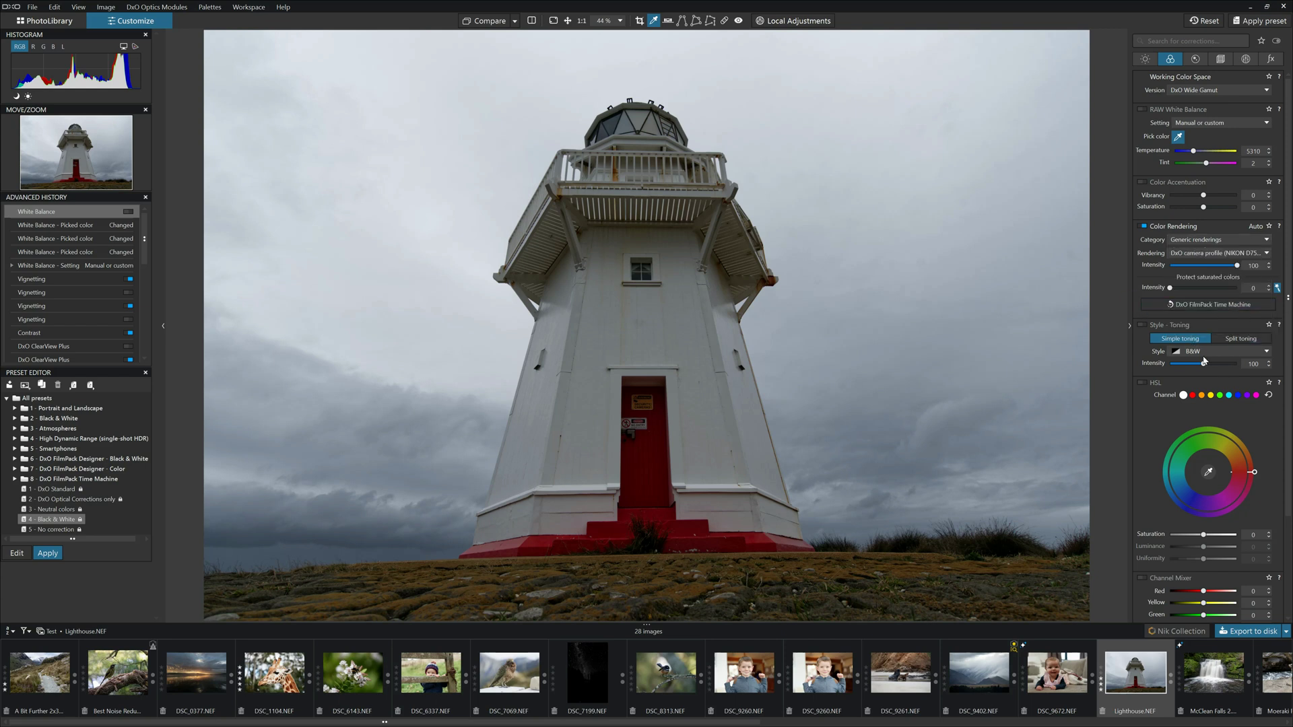
Enable HSL, target the red door's colour, adjust saturation and luminance, then reset the red channel.
left_click(1142, 383)
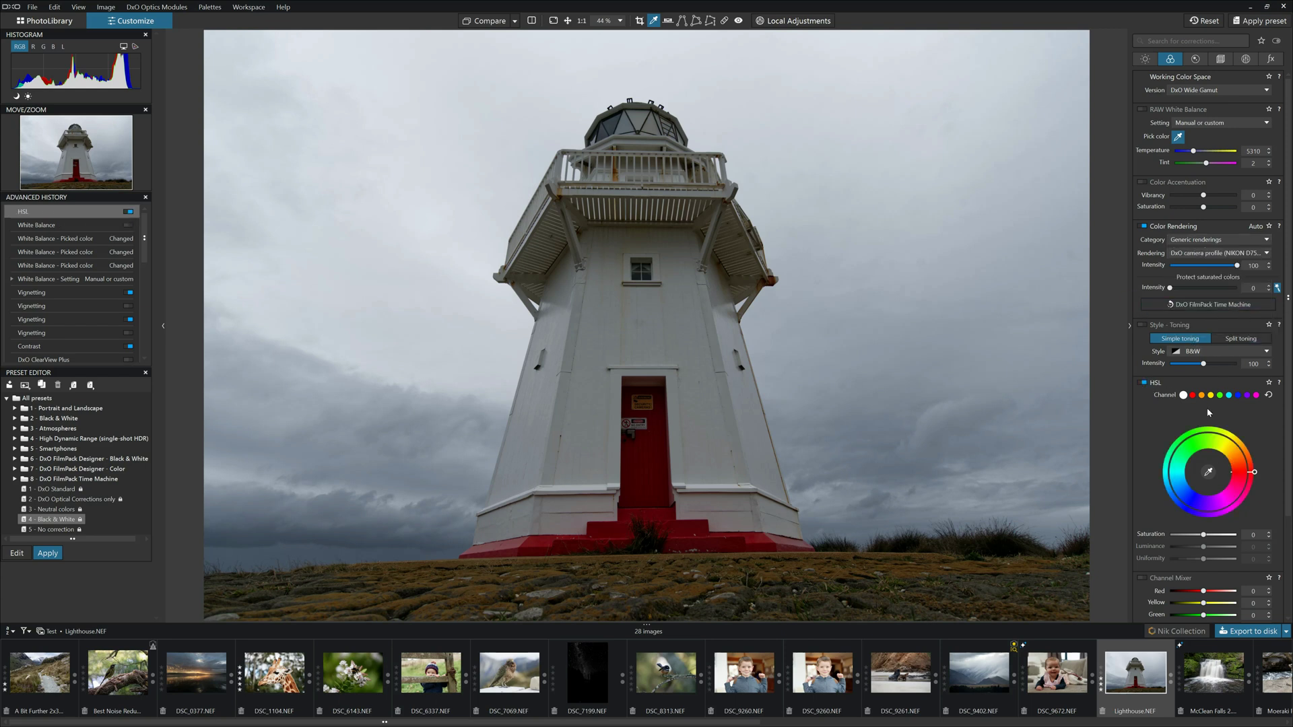
left_click(1208, 473)
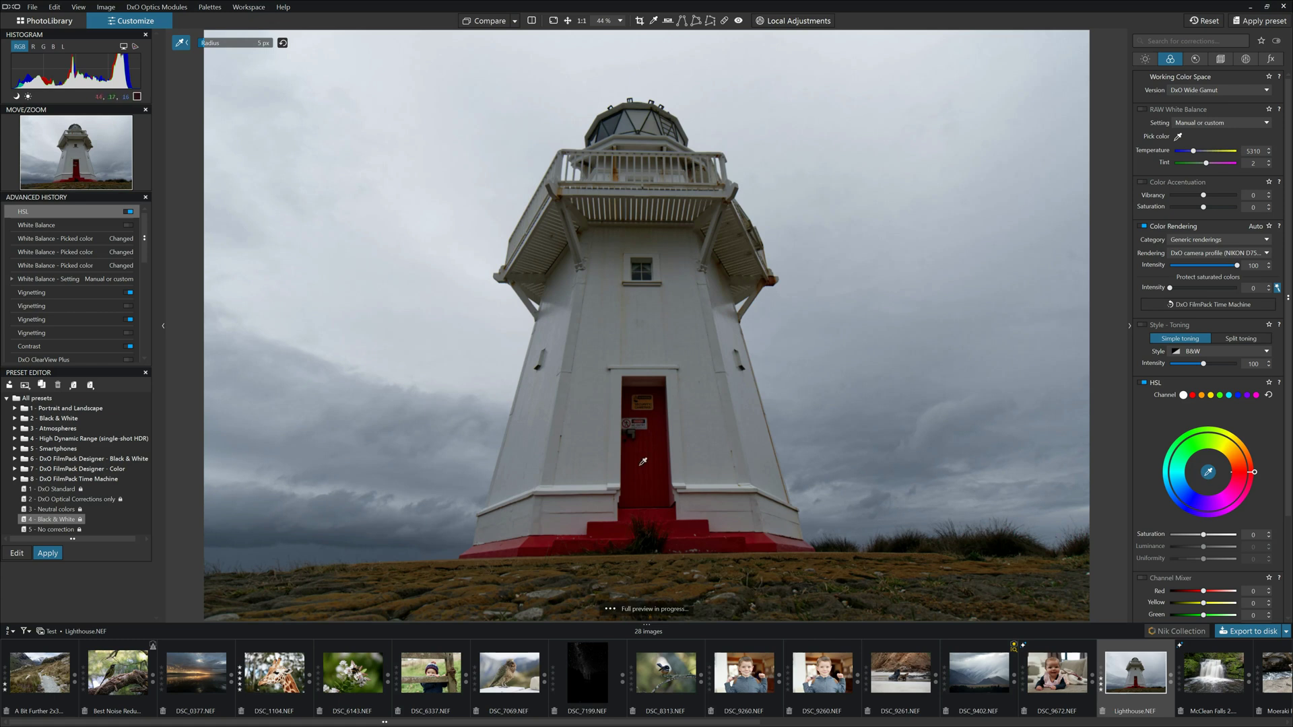
left_click(654, 464)
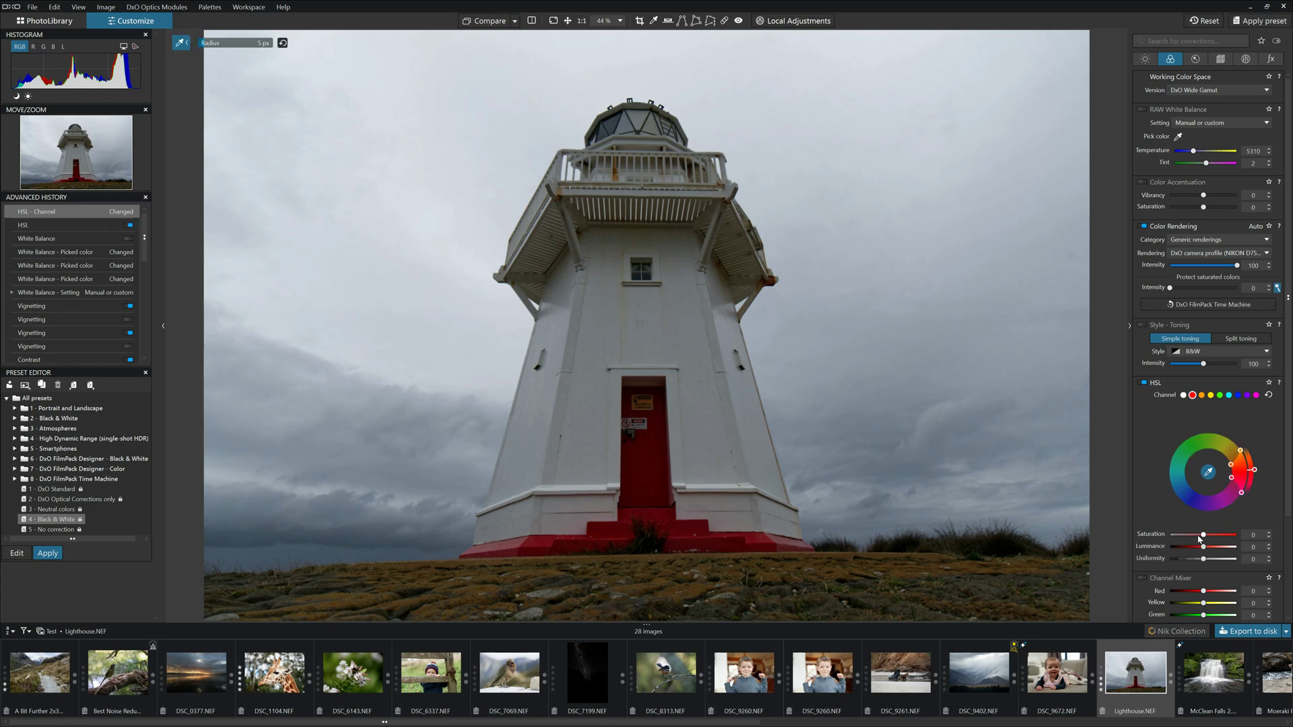
mouse_move(1203, 536)
left_mouse_down()
mouse_move(1179, 539)
mouse_move(1202, 543)
left_mouse_up()
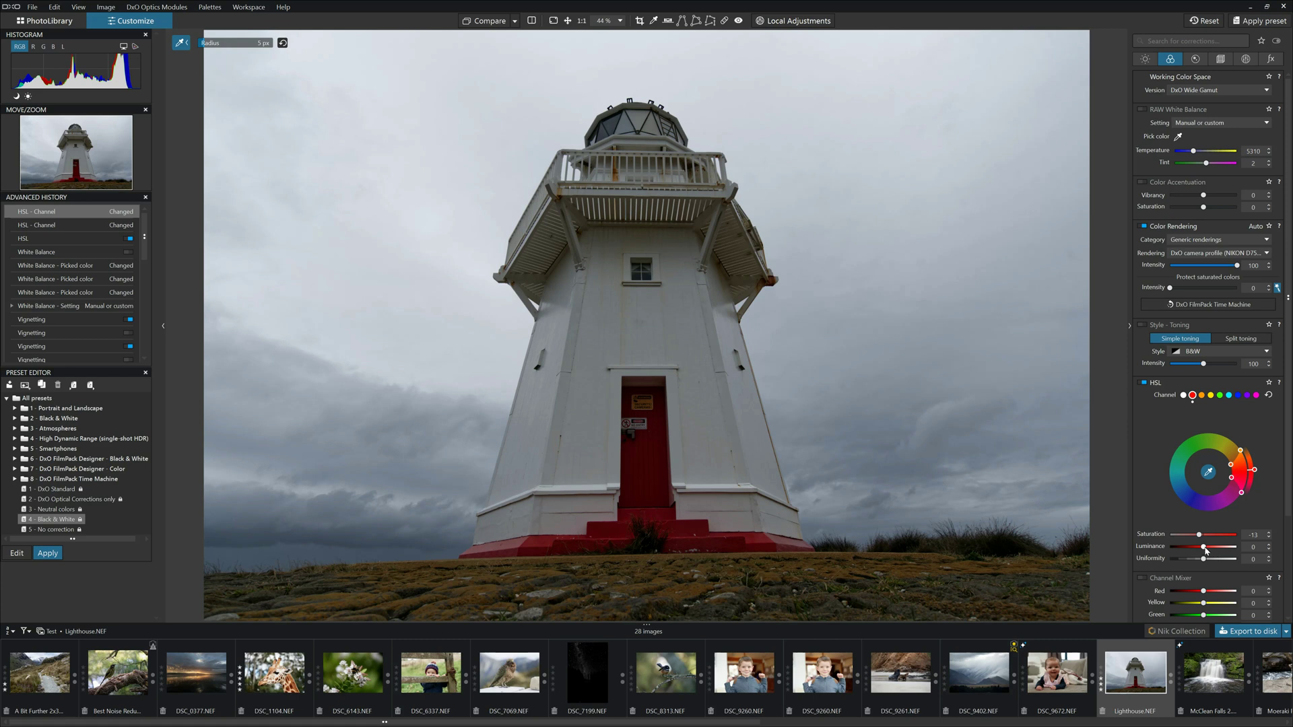
mouse_move(1204, 546)
left_mouse_down()
mouse_move(1229, 548)
mouse_move(1194, 554)
left_mouse_up()
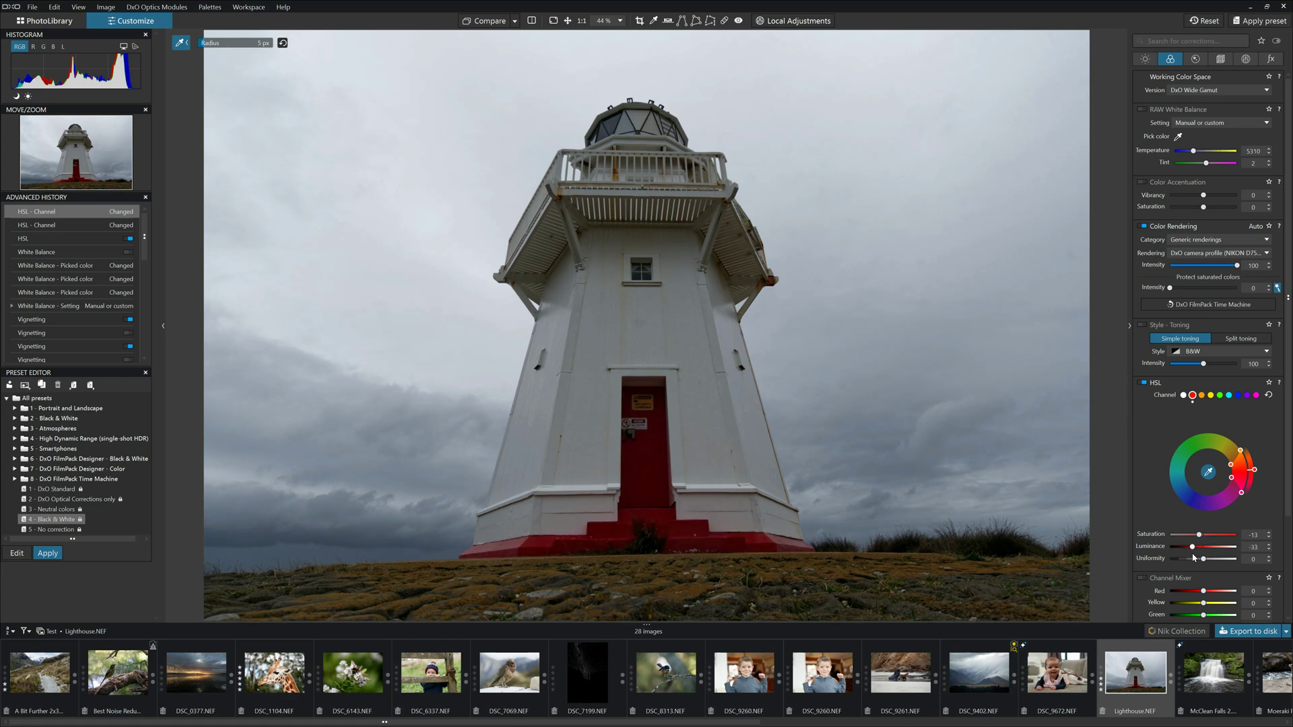
left_click(1269, 395)
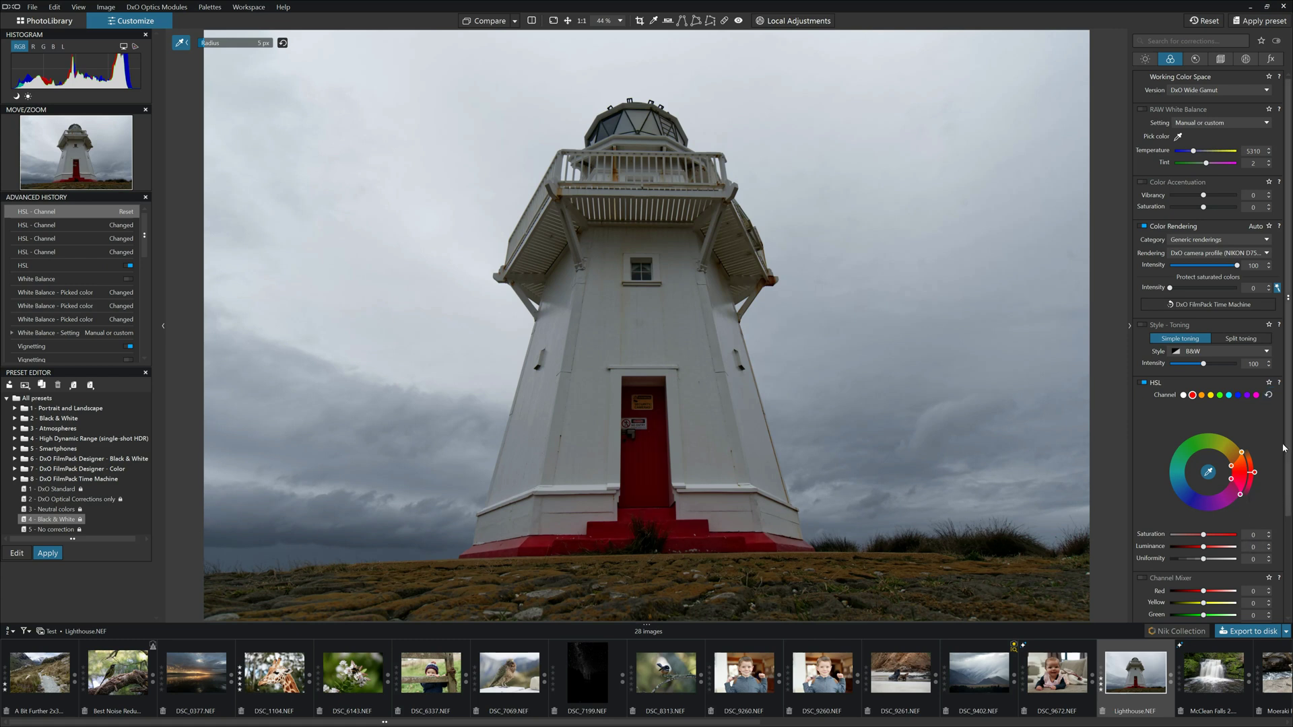
scroll(1248, 546, "down", 3)
scroll(1212, 337, "up", 3)
Select DeepPRIME XD denoising in the Detail corrections for Lighthouse.NEF.
left_click(1196, 59)
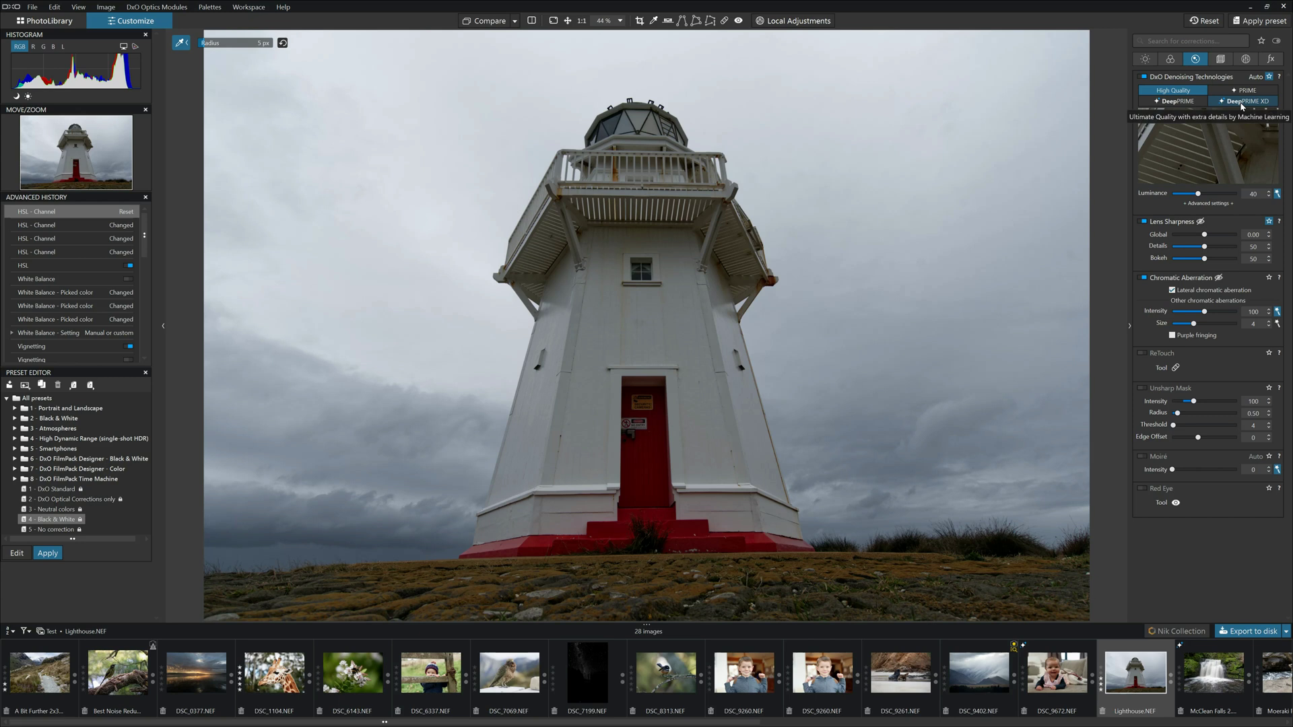
left_click(1242, 104)
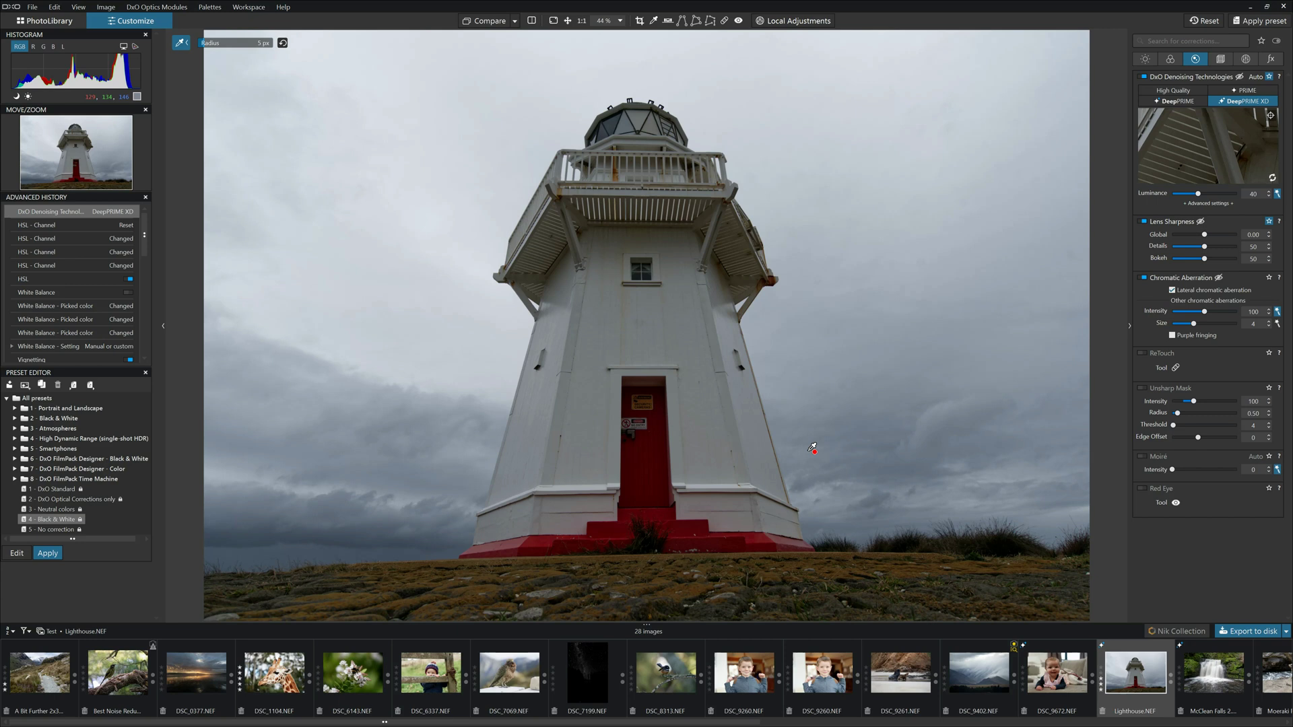
Centre the denoising preview on the lantern, then move on to the Geometry and Local Adjustments corrections.
left_click(621, 114)
left_click(1269, 114)
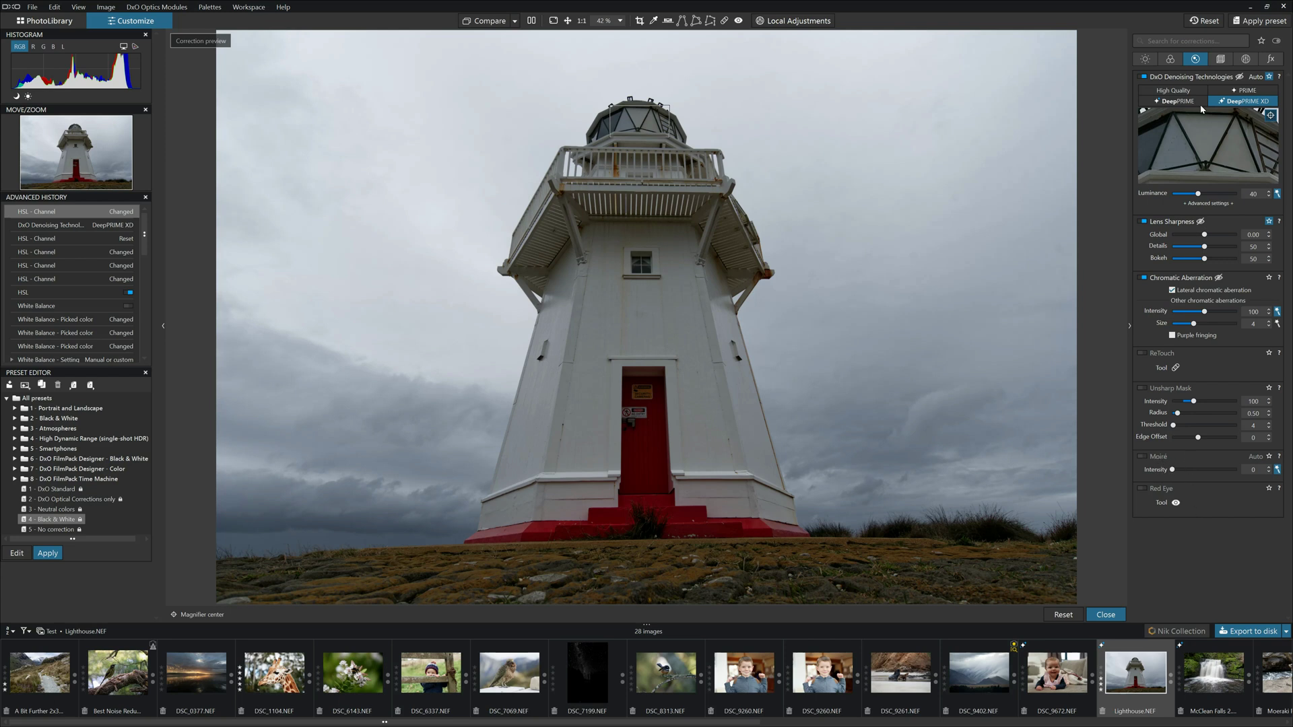
left_click(1219, 61)
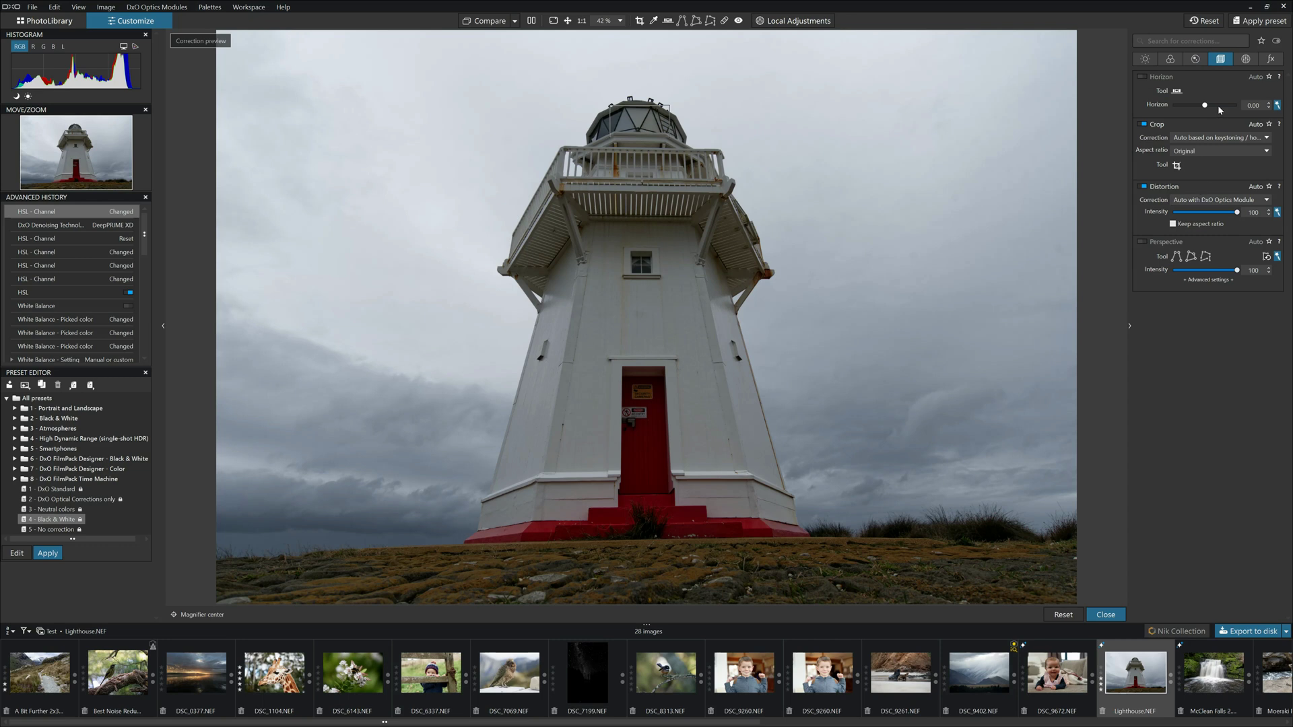
left_click(1245, 59)
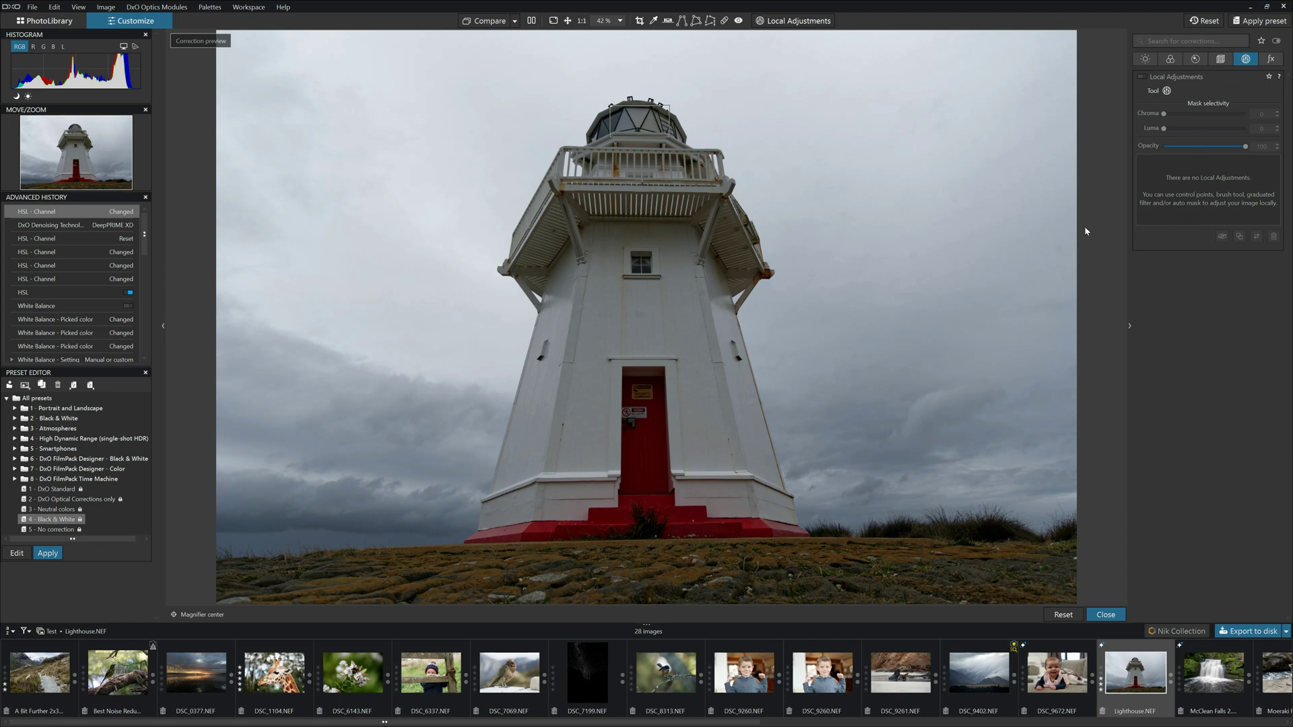
Add a local control point on the lighthouse wall and raise its Light exposure to brighten it.
left_click(1142, 77)
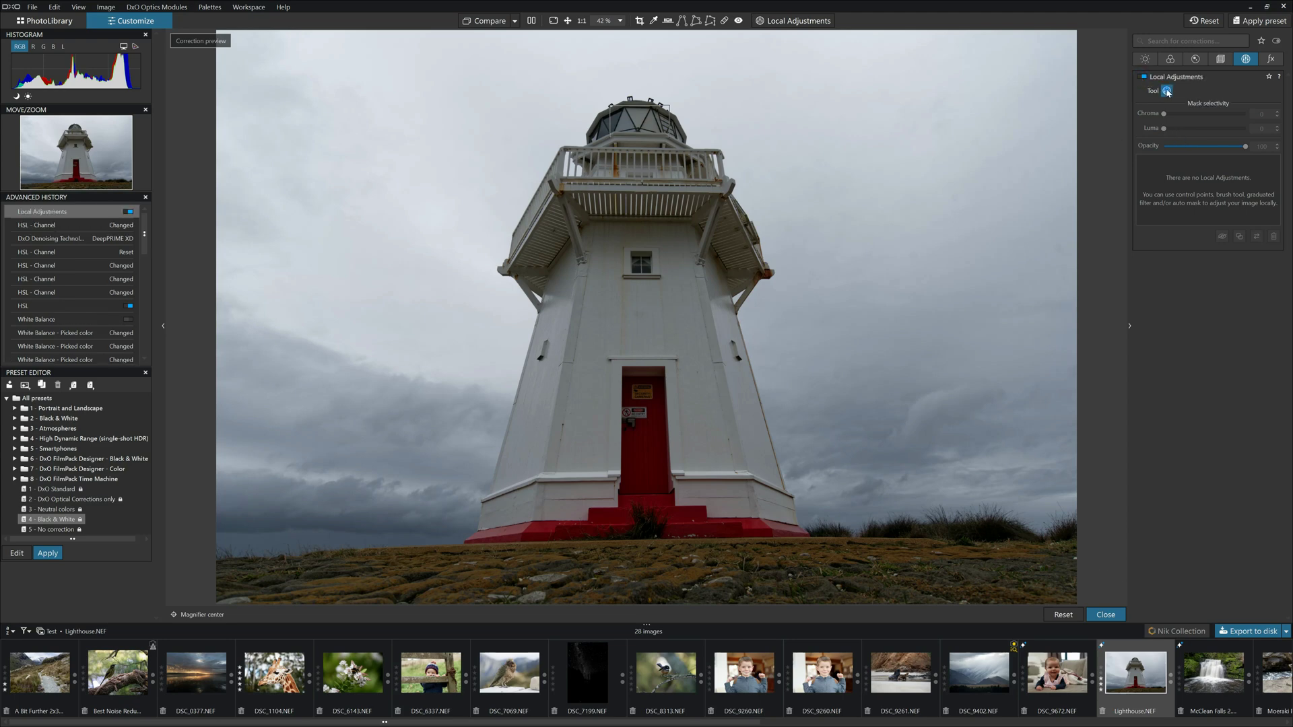
left_click(1167, 91)
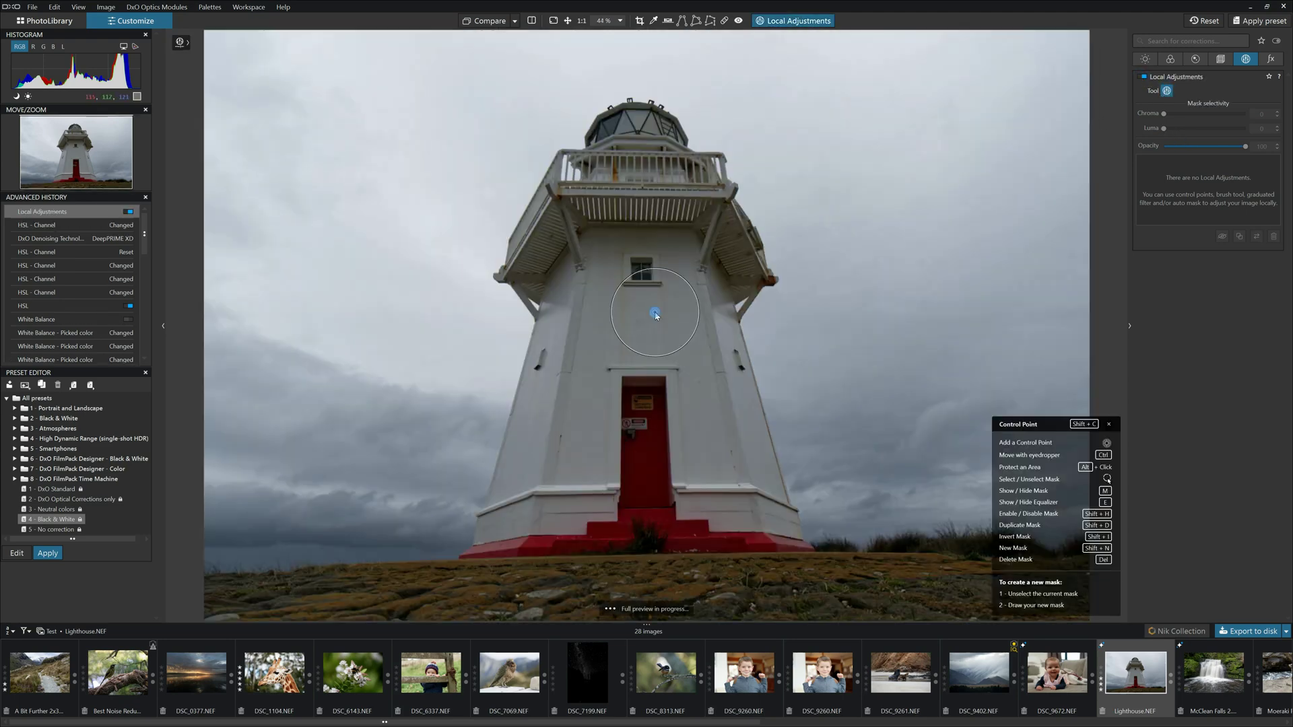
left_click(654, 311)
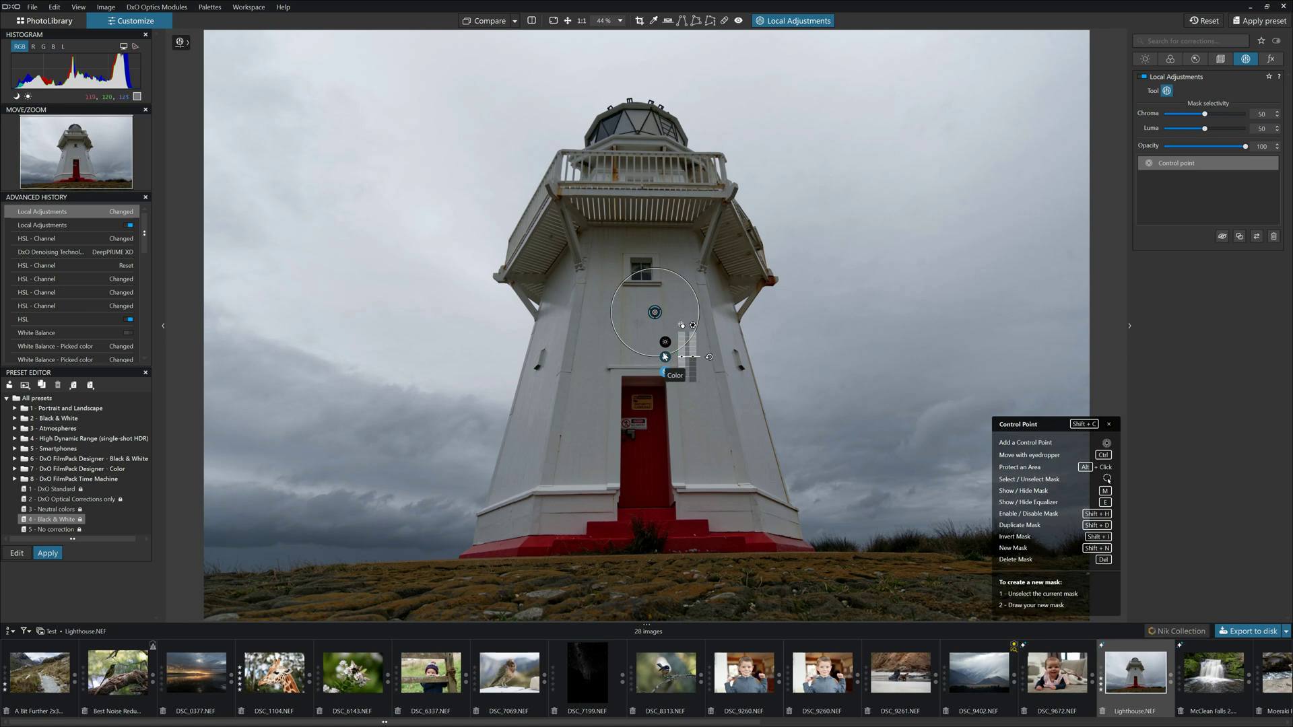
left_click(665, 357)
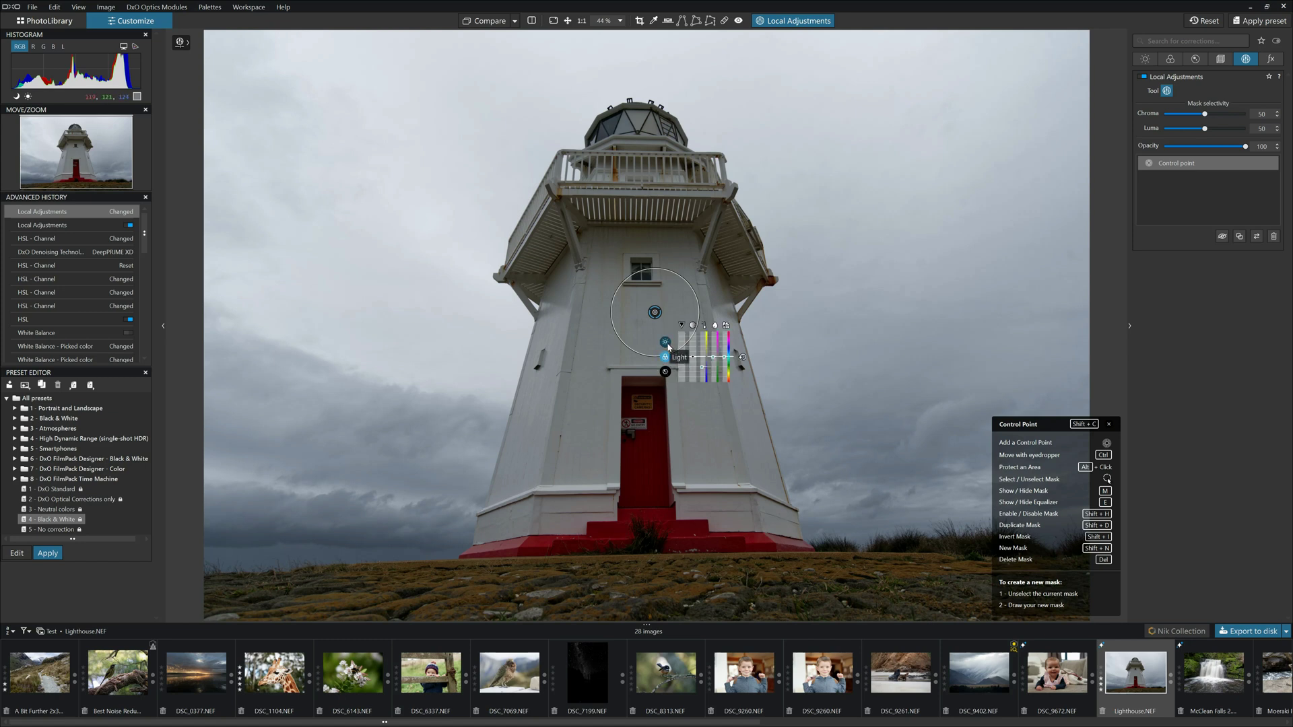
left_click(666, 343)
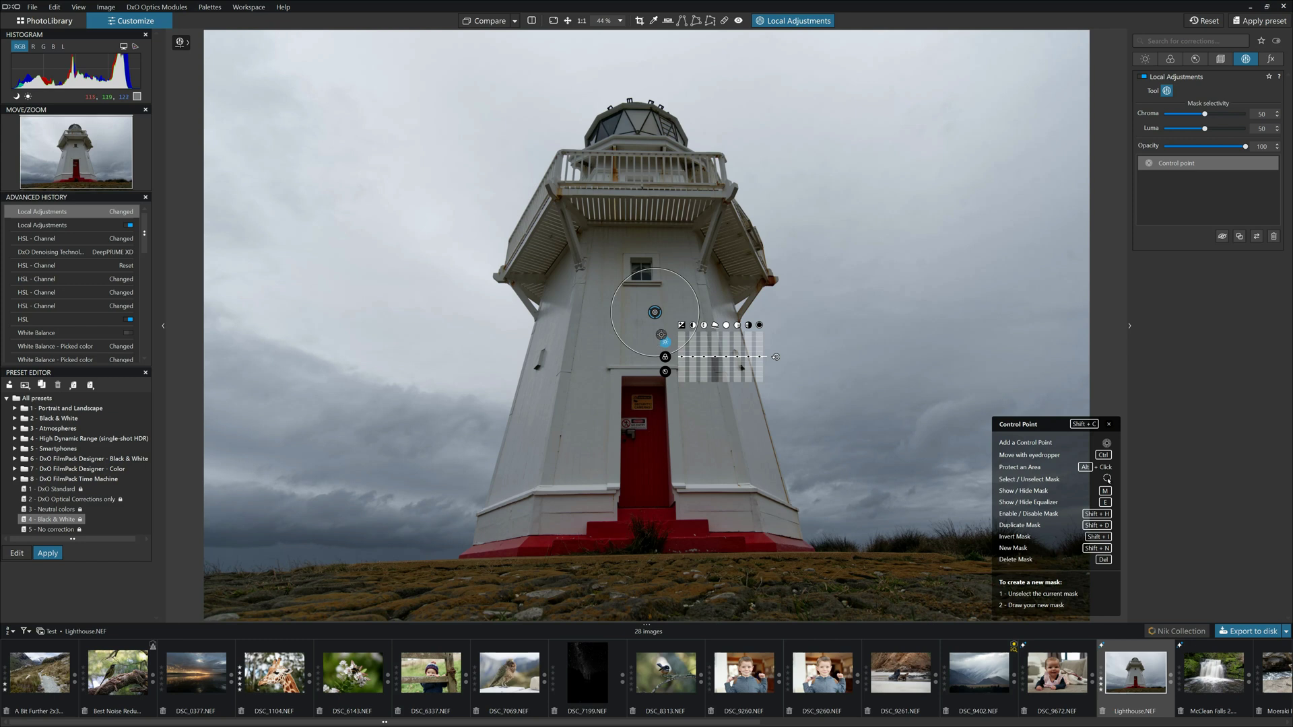
left_click_drag(682, 357, 681, 355)
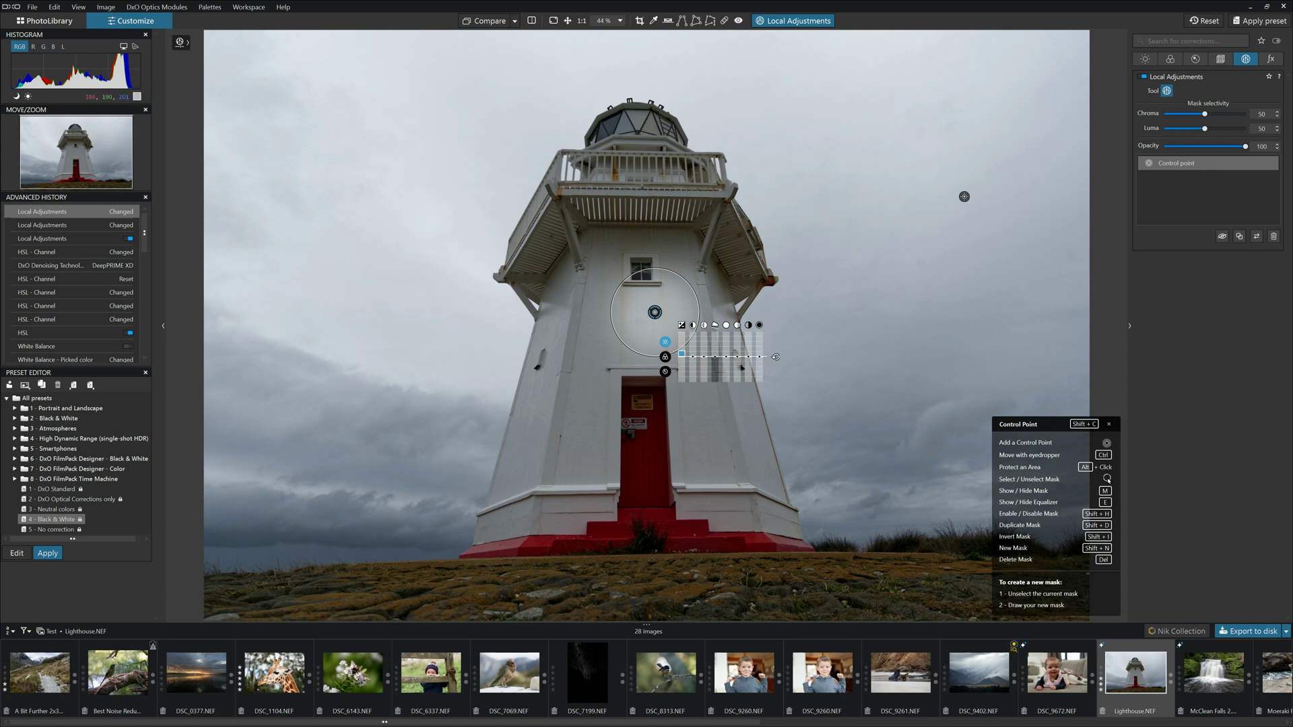
Choose the Test preset from the Instant Watermarking Preset list in Watermark & Effects.
left_click(1270, 62)
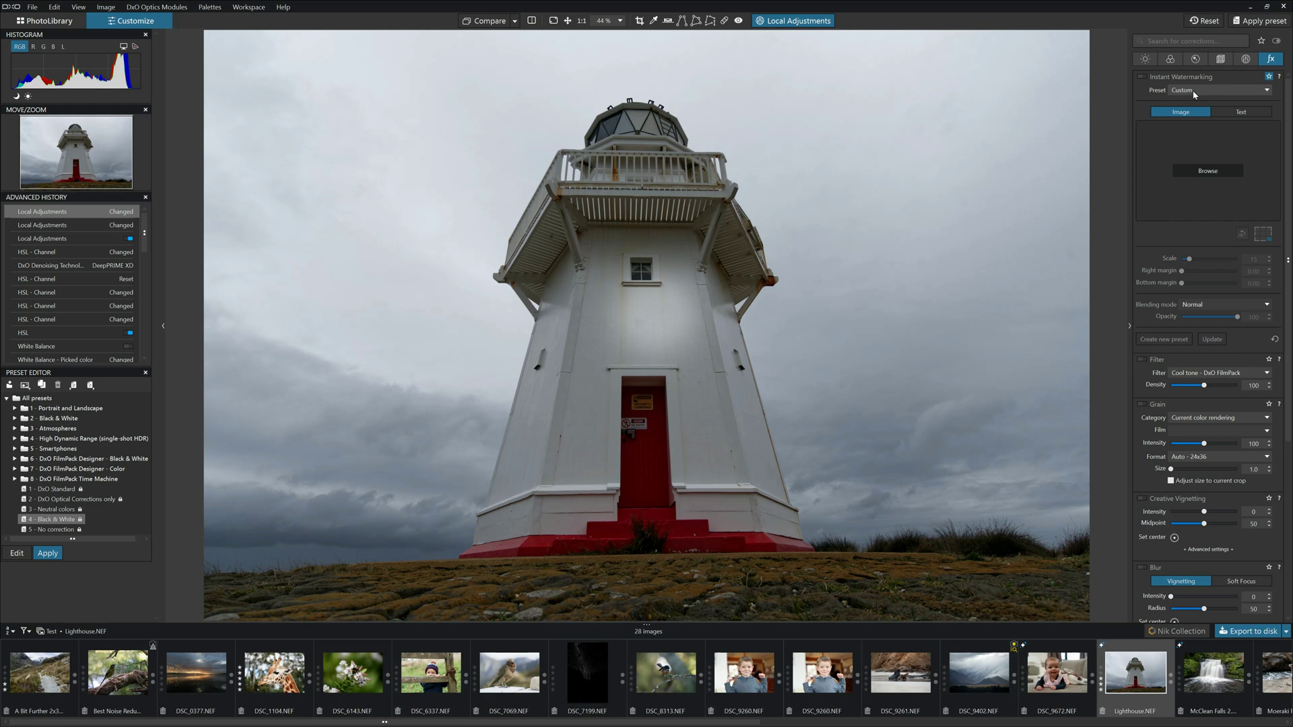
left_click(1194, 95)
left_click(1190, 111)
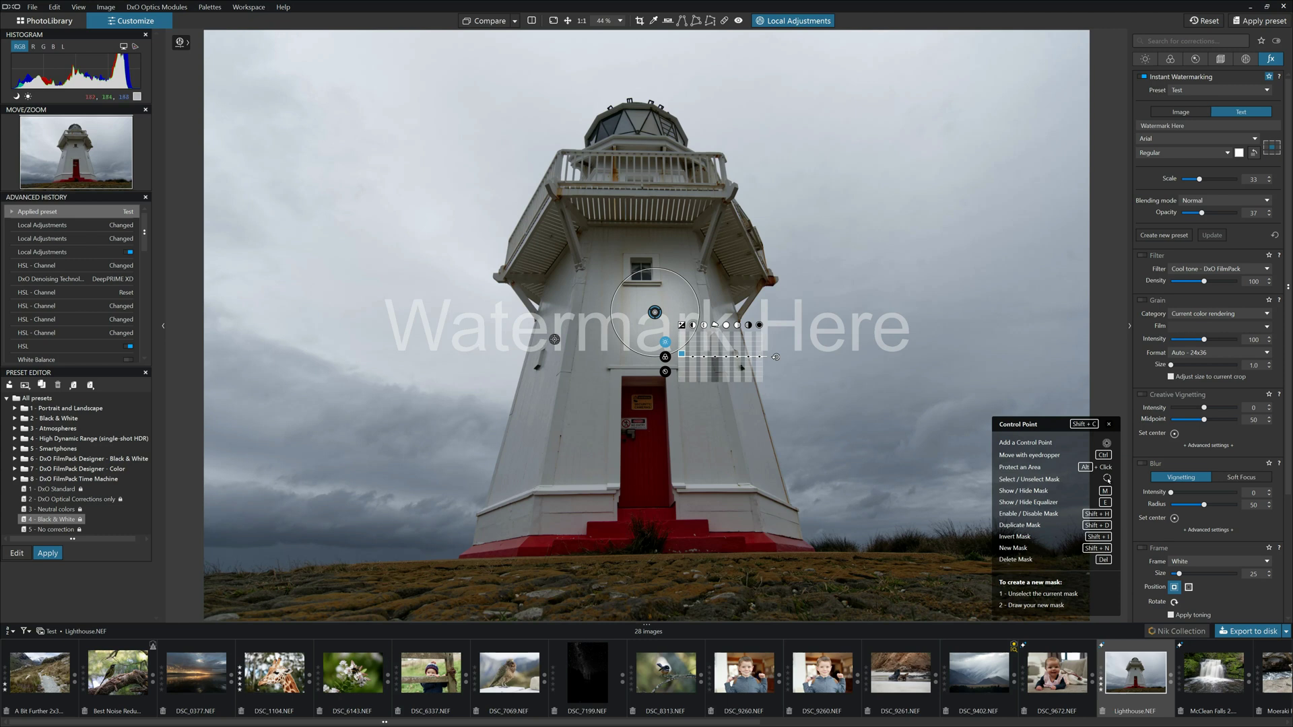
Filter the corrections to favourites from every category and scroll through the list.
left_click(1145, 60)
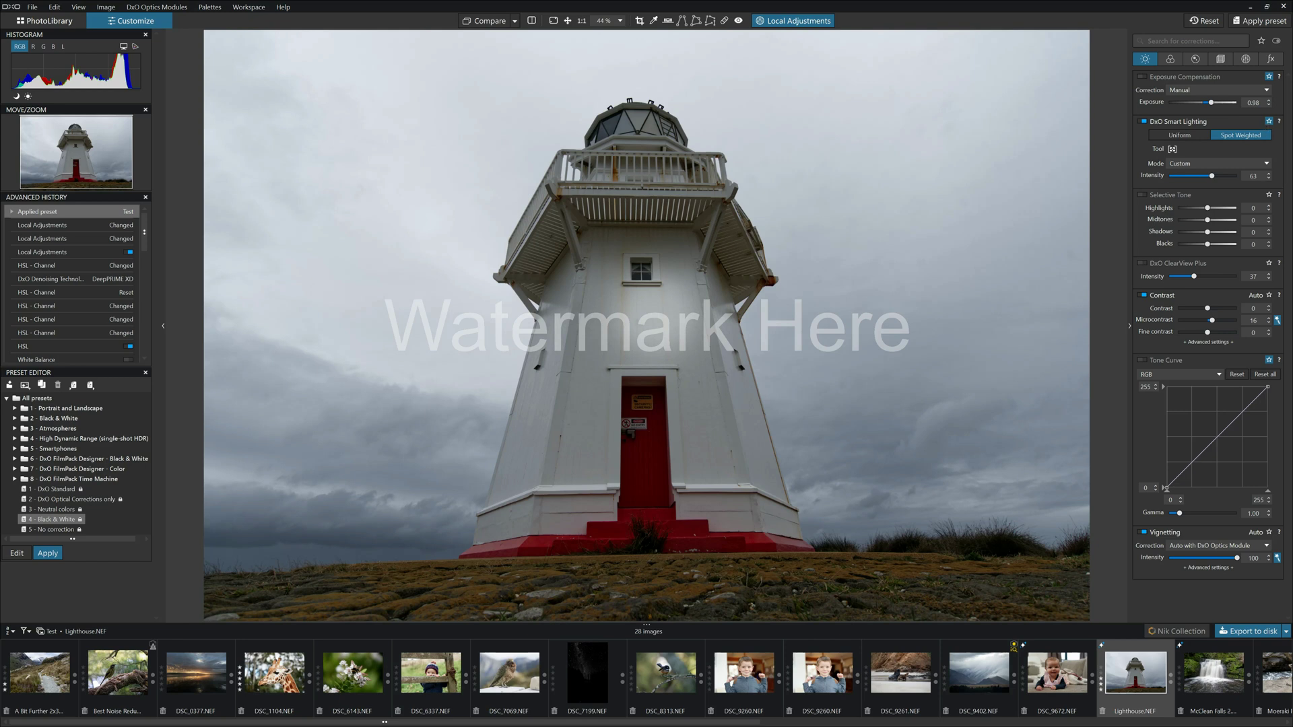
left_click(1261, 40)
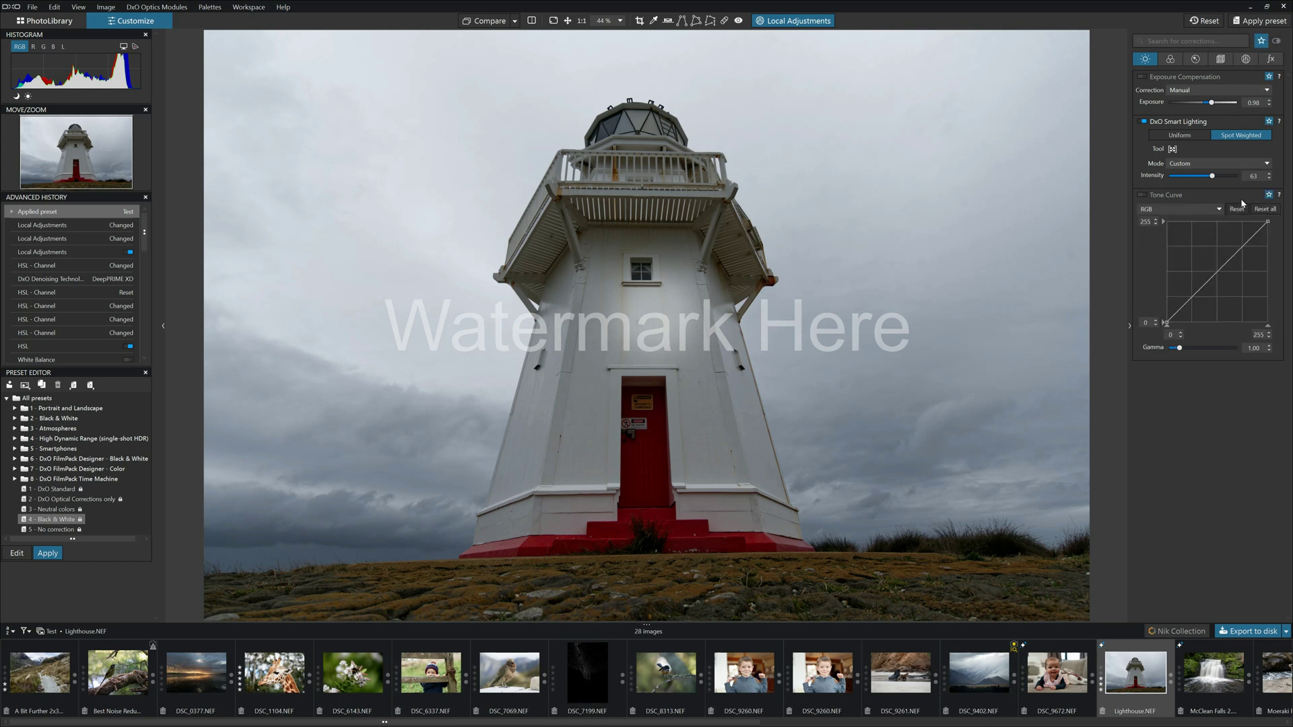
left_click(1147, 59)
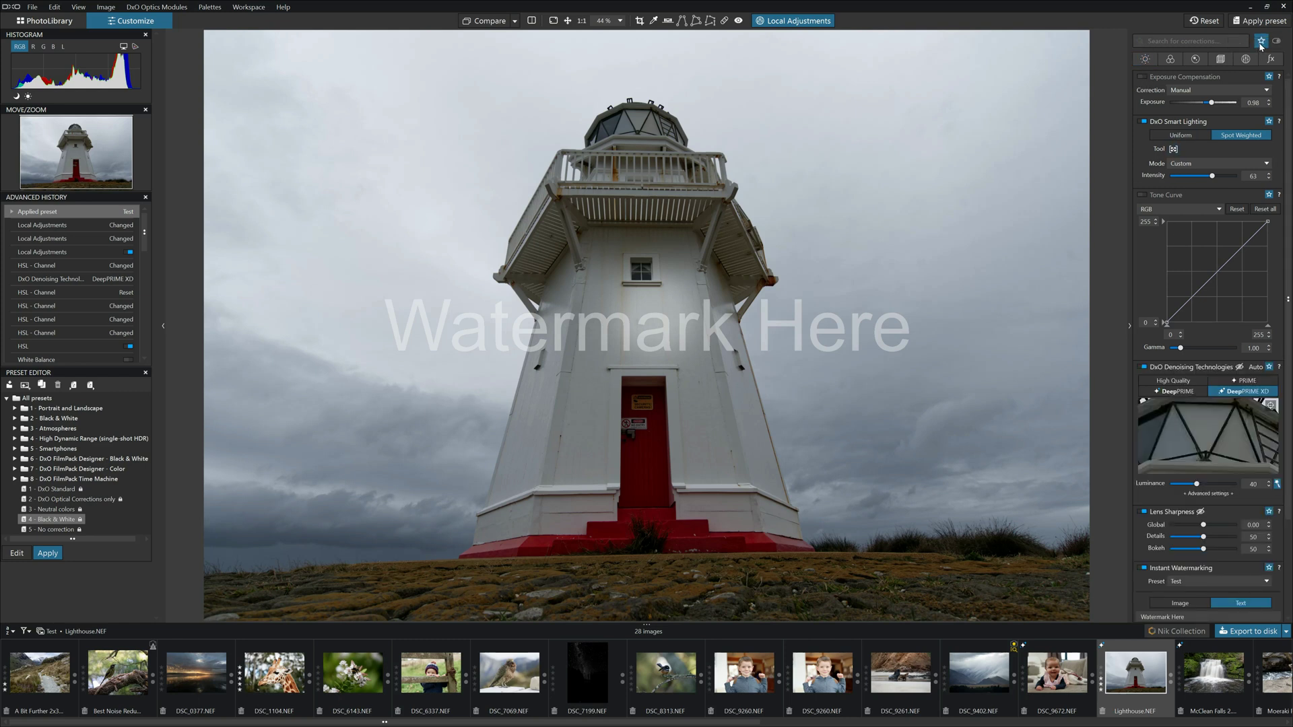
scroll(1219, 269, "down", 3)
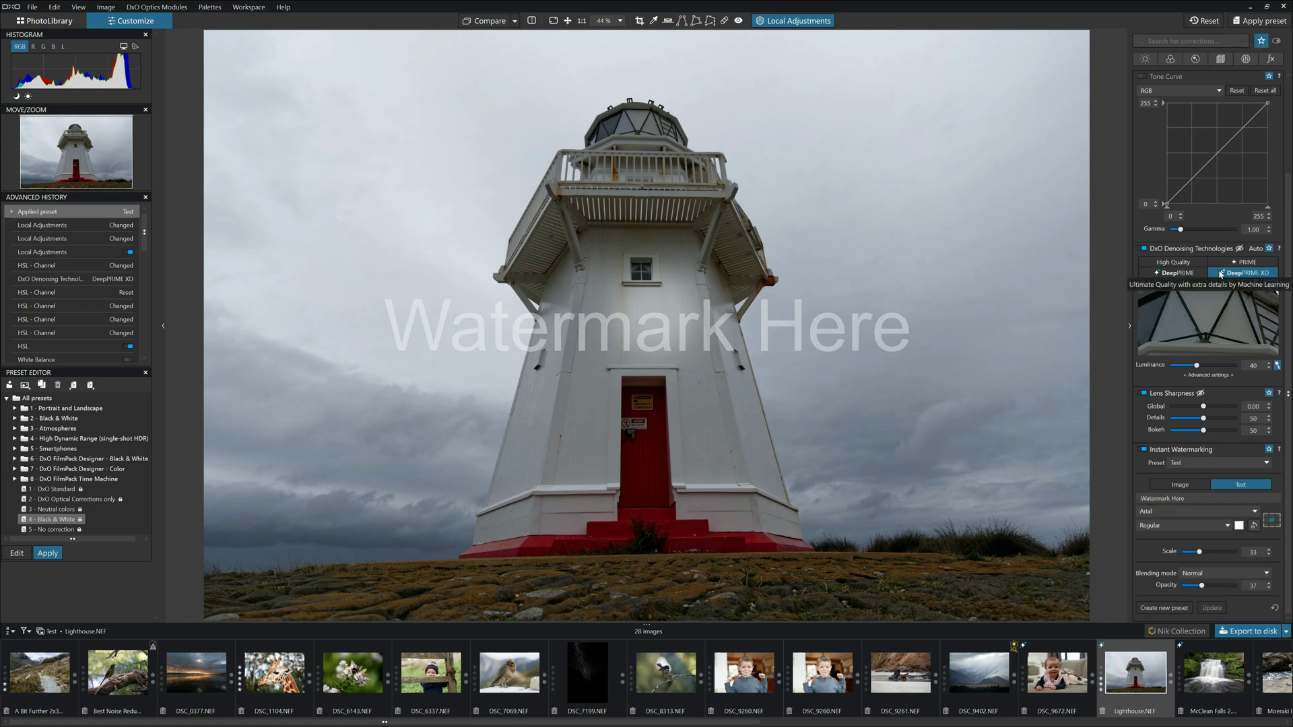
scroll(1220, 272, "up", 3)
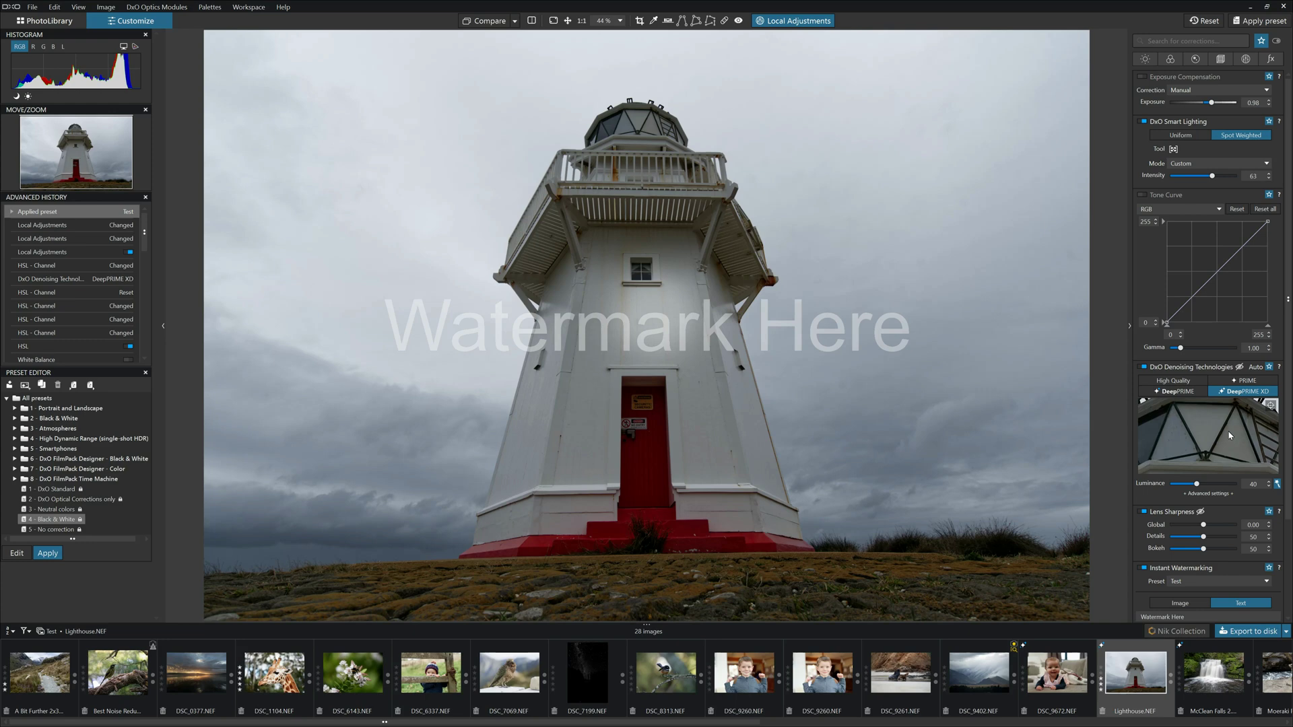
scroll(1229, 436, "down", 3)
scroll(1228, 435, "up", 2)
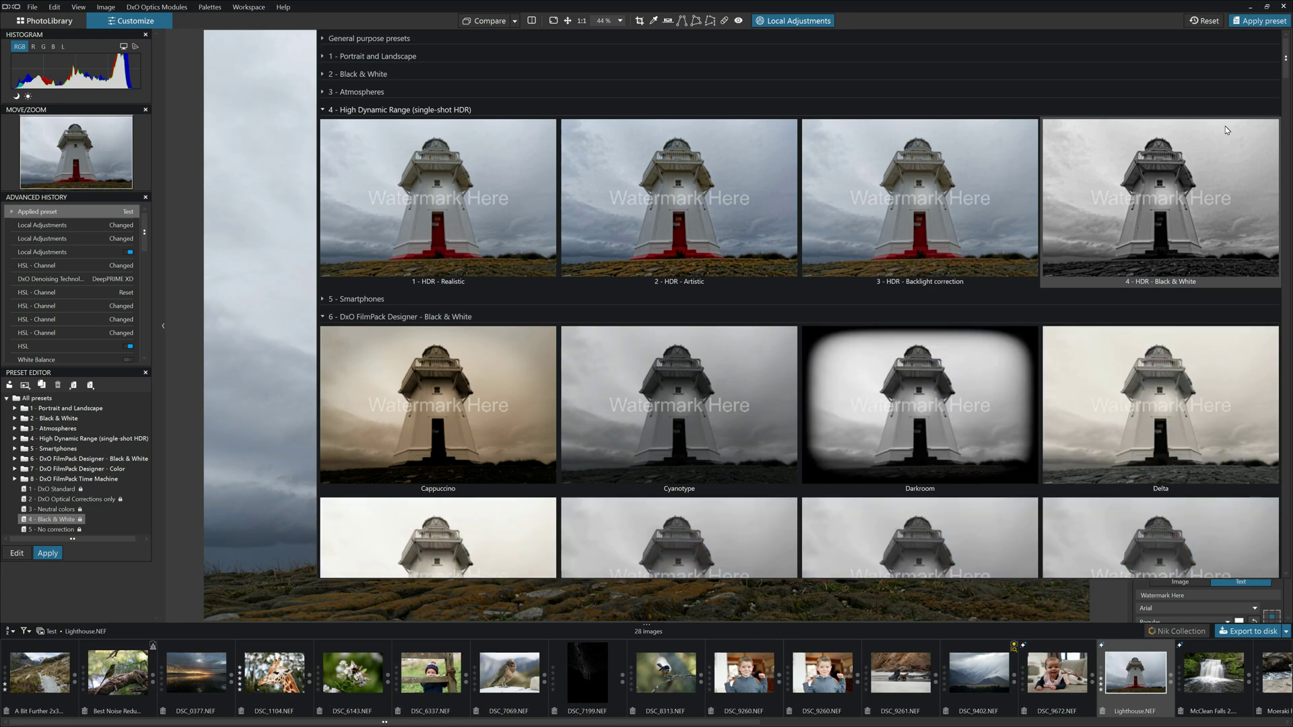
Apply the sepia Cappuccino preset to Lighthouse.NEF and switch off its Instant Watermarking text.
double_click(500, 414)
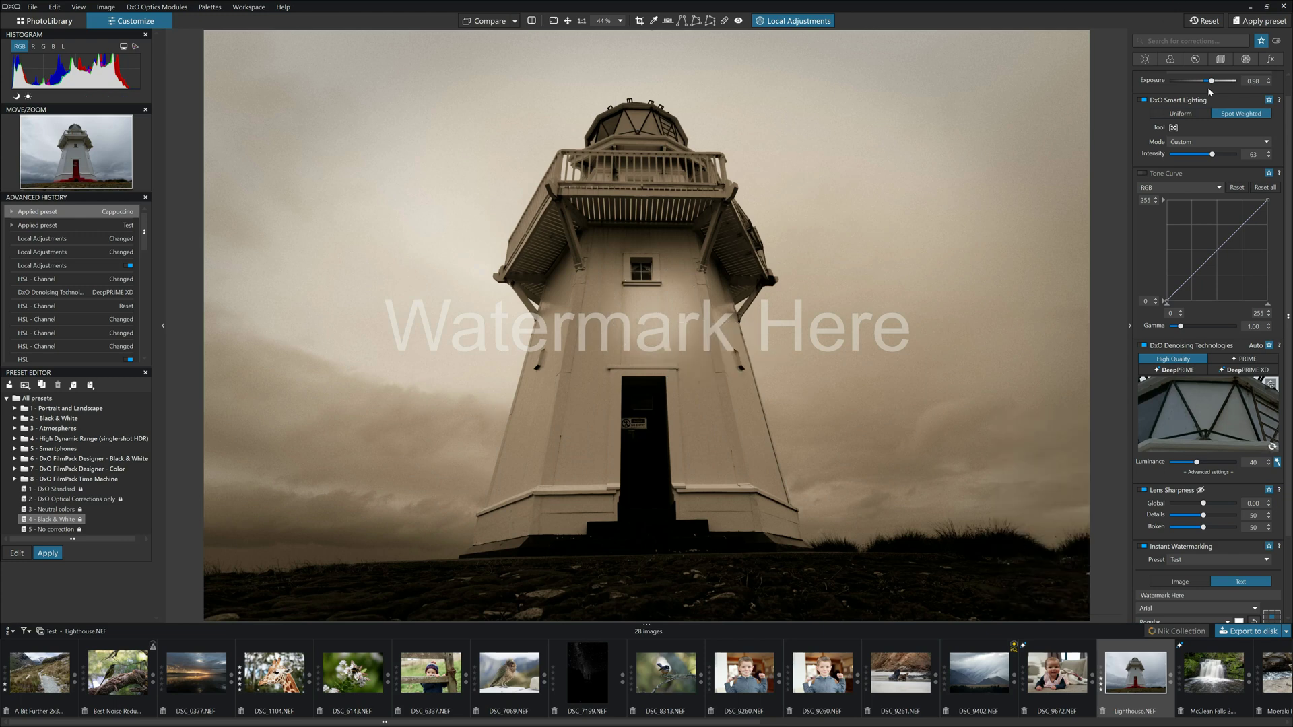
left_click(1143, 101)
left_click(1245, 58)
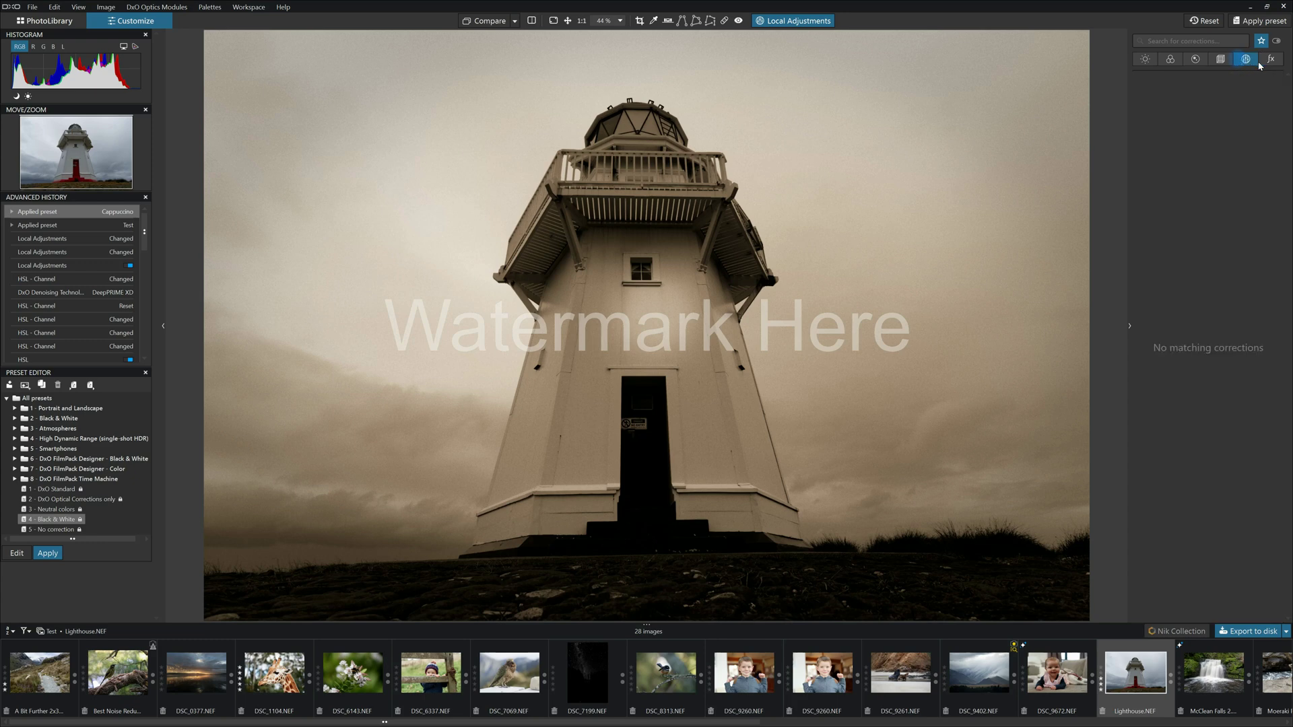
left_click(1271, 58)
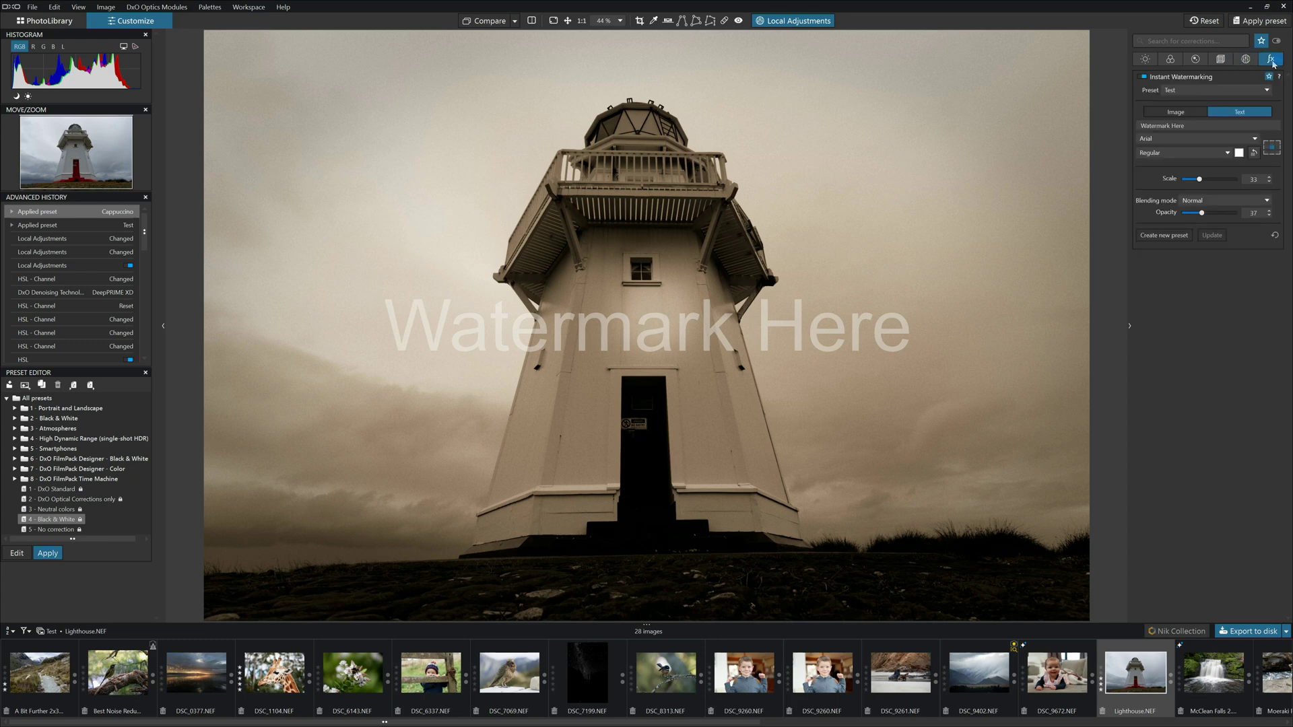
left_click(1143, 77)
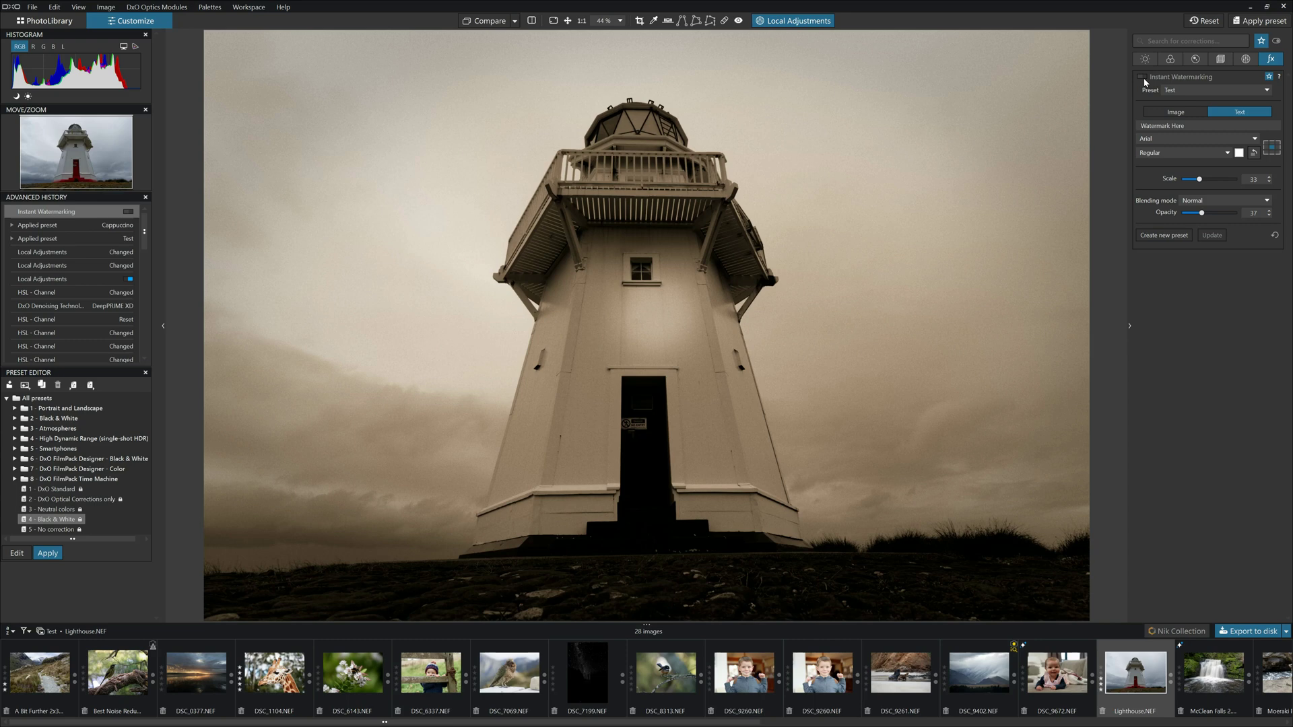